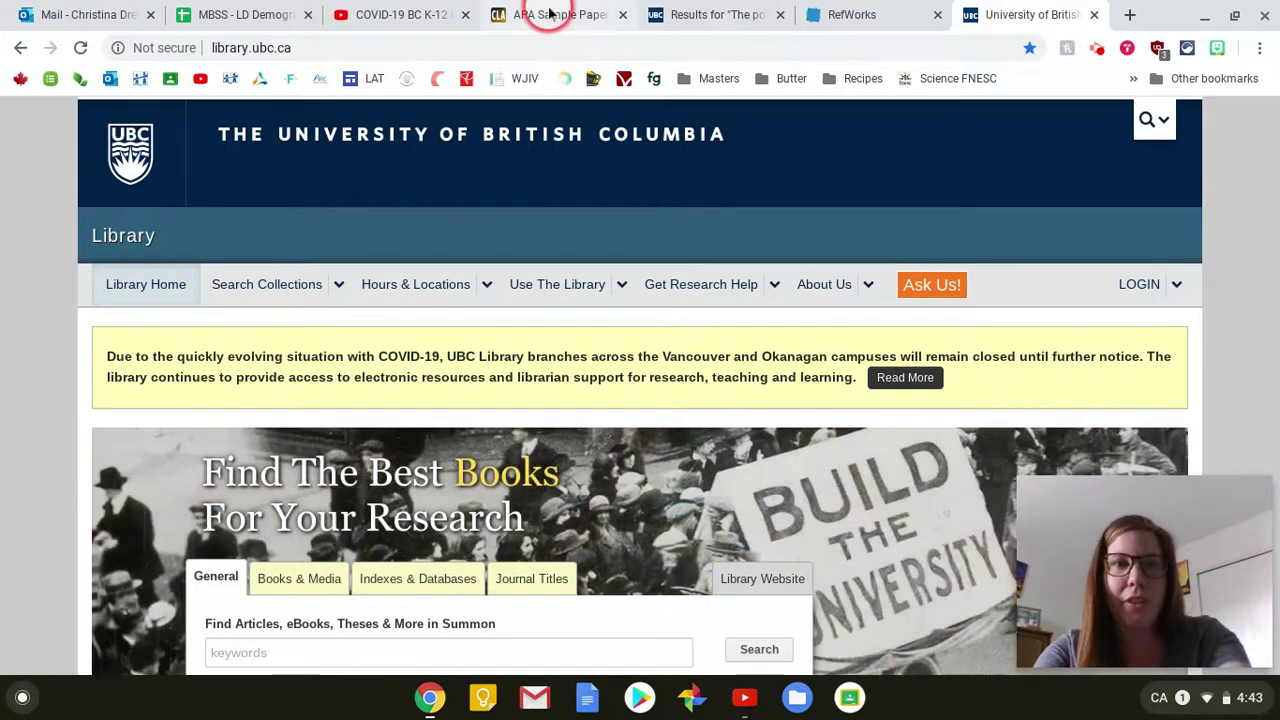
Switch to the Purdue OWL APA Sample Paper page and look through the APA Formatting and Style Guide (7th Edition) topics.
{"action": "left_click", "coordinate": [600, 14]}
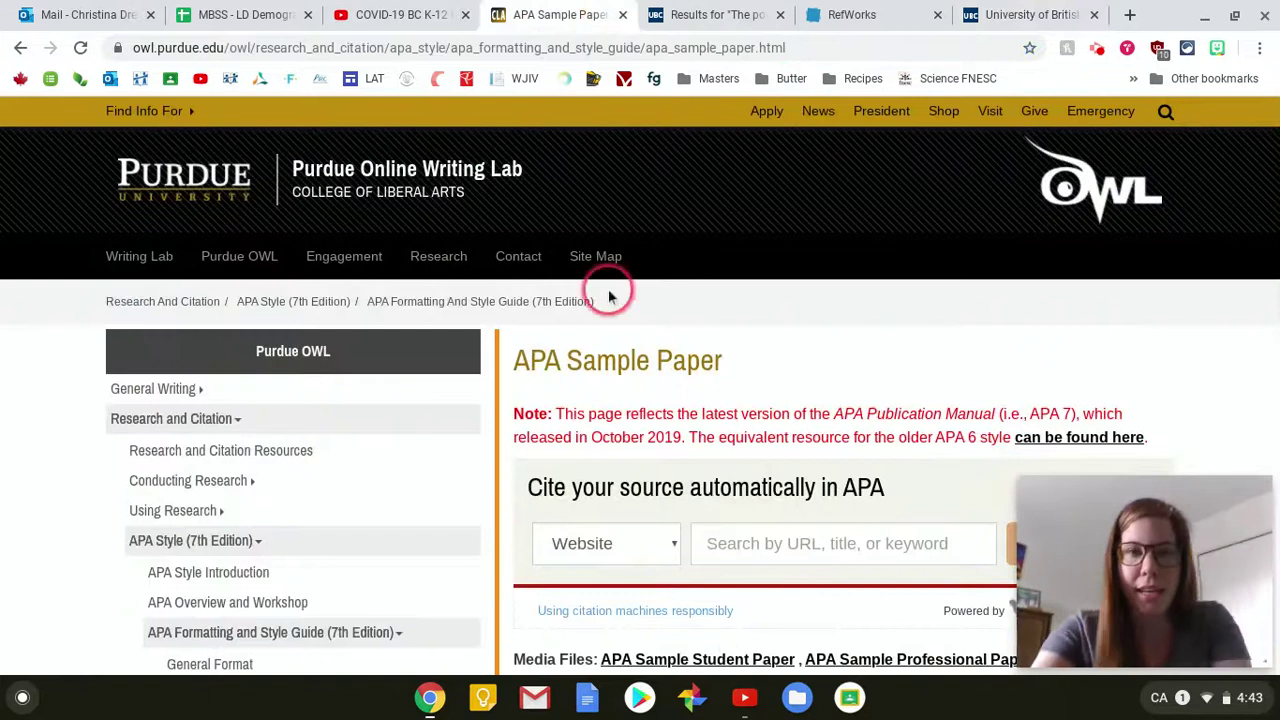
{"action": "scroll", "coordinate": [603, 432], "scroll_direction": "down", "scroll_amount": 1}
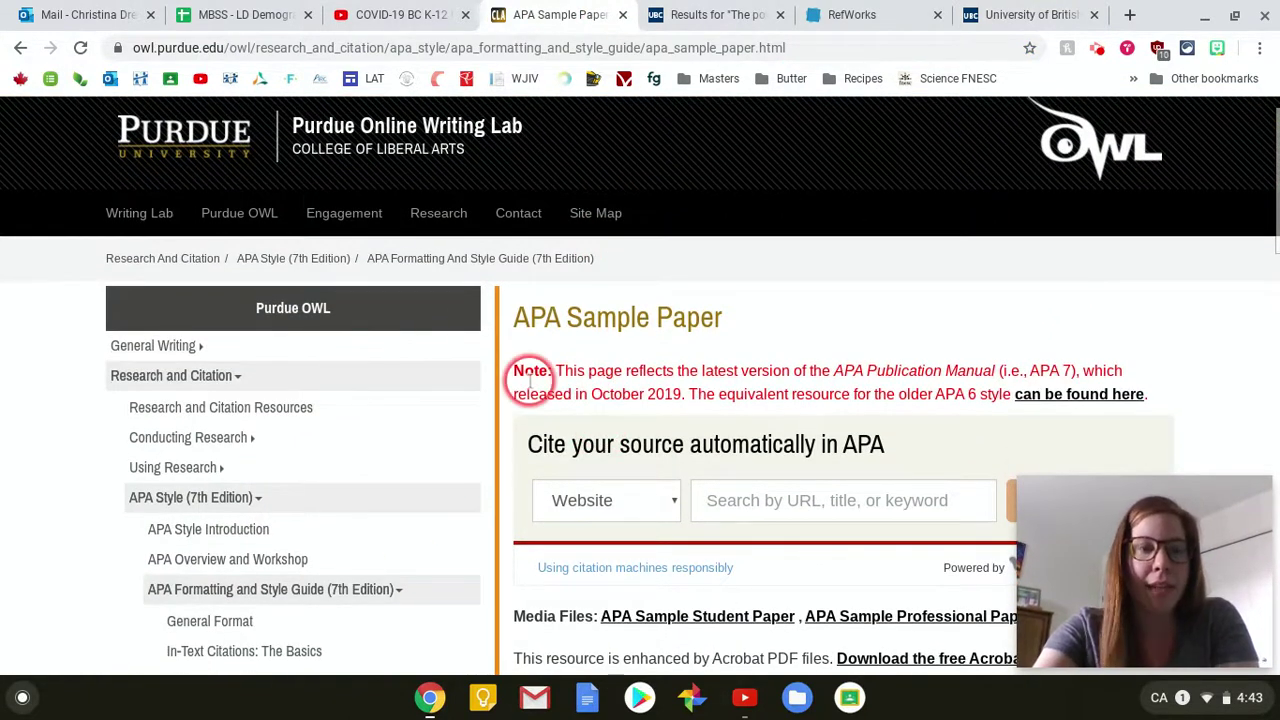
{"action": "scroll", "coordinate": [237, 400], "scroll_direction": "down", "scroll_amount": 2}
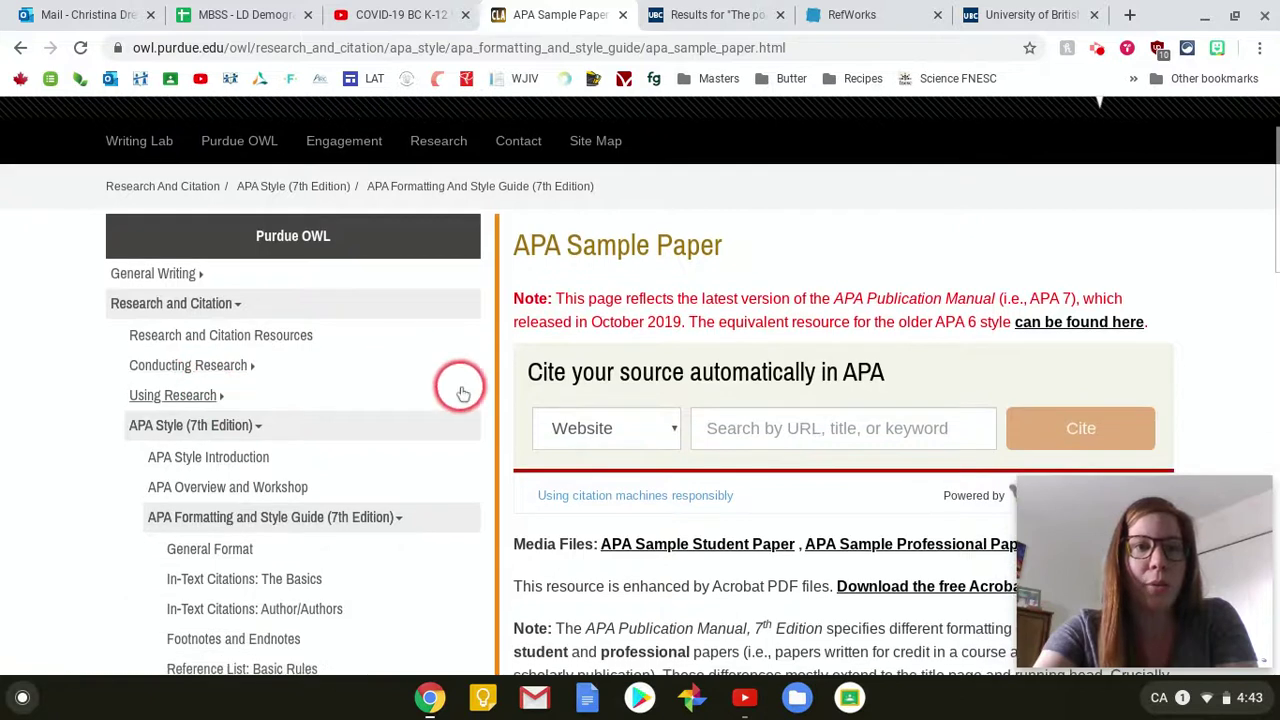
{"action": "scroll", "coordinate": [460, 390], "scroll_direction": "down", "scroll_amount": 3}
{"action": "scroll", "coordinate": [210, 535], "scroll_direction": "down", "scroll_amount": 3}
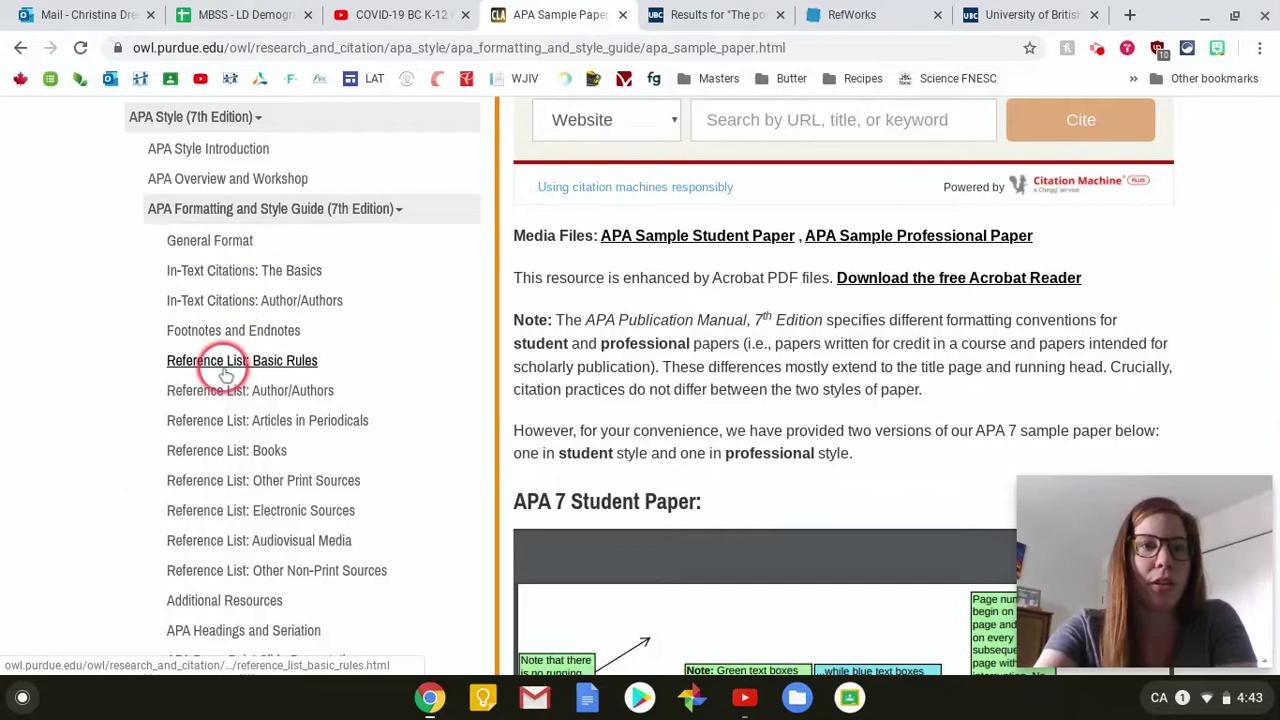
{"action": "scroll", "coordinate": [224, 370], "scroll_direction": "down", "scroll_amount": 1}
{"action": "scroll", "coordinate": [224, 375], "scroll_direction": "down", "scroll_amount": 1}
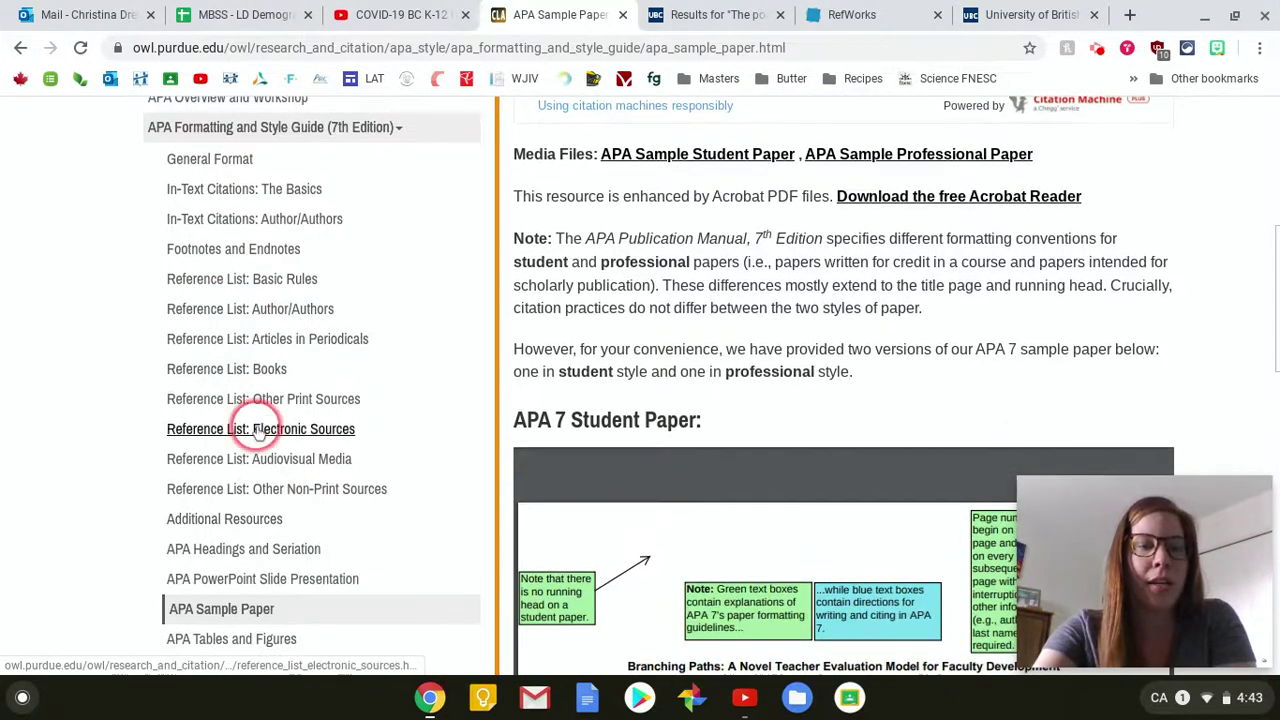
{"action": "scroll", "coordinate": [230, 552], "scroll_direction": "down", "scroll_amount": 1}
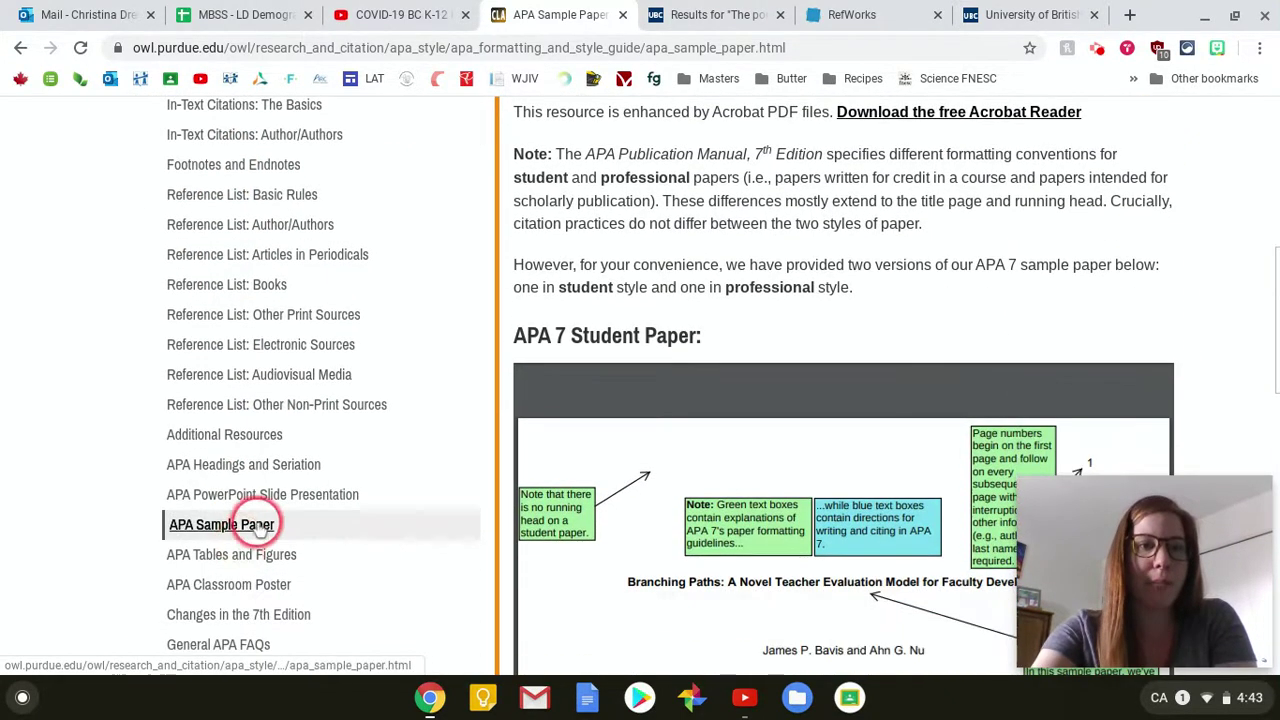
{"action": "scroll", "coordinate": [805, 280], "scroll_direction": "up", "scroll_amount": 1}
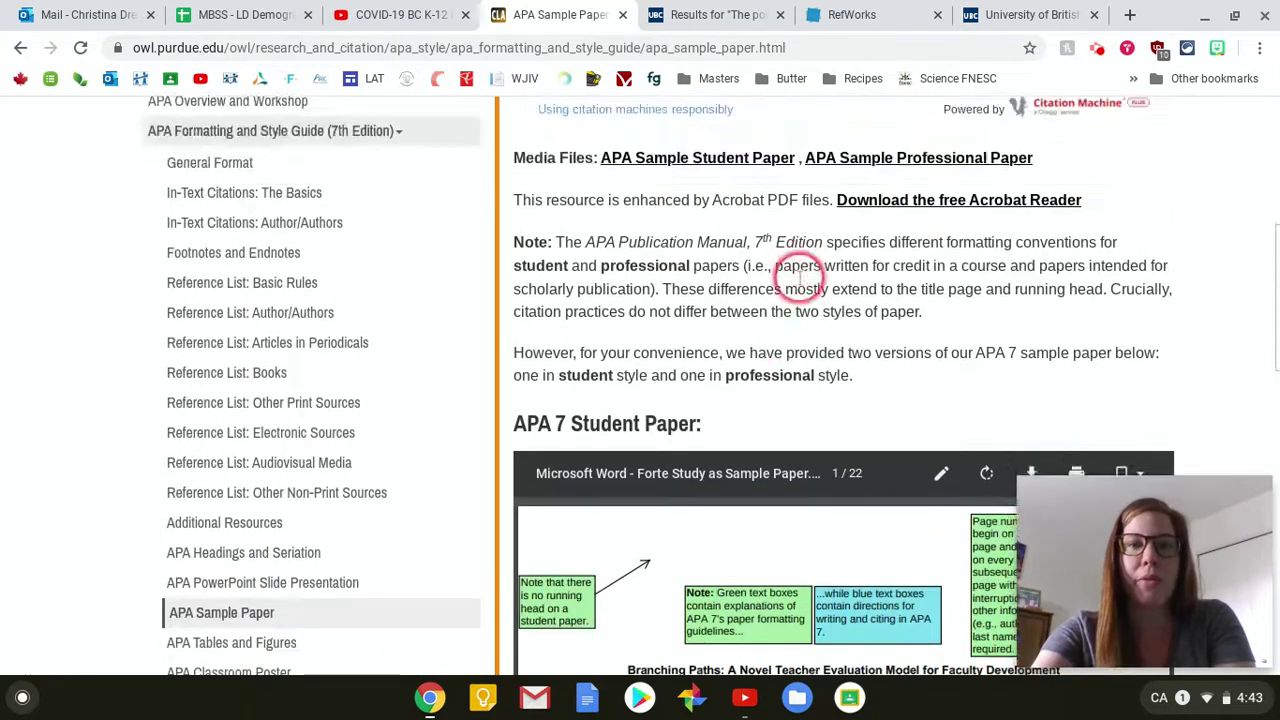
Examine the annotated title page, abstract and first body page of the APA 7 Student Paper sample.
{"action": "scroll", "coordinate": [800, 287], "scroll_direction": "down", "scroll_amount": 2}
{"action": "scroll", "coordinate": [800, 287], "scroll_direction": "down", "scroll_amount": 2}
{"action": "scroll", "coordinate": [893, 330], "scroll_direction": "down", "scroll_amount": 1}
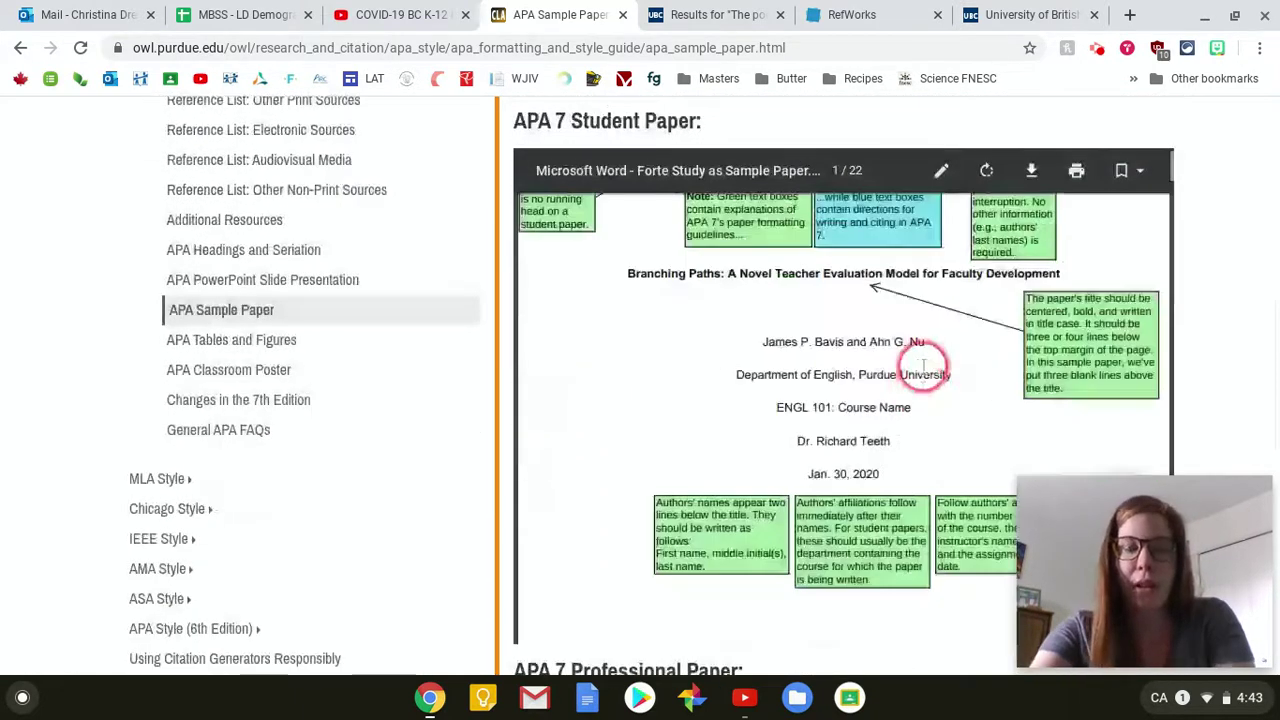
{"action": "scroll", "coordinate": [985, 350], "scroll_direction": "down", "scroll_amount": 6}
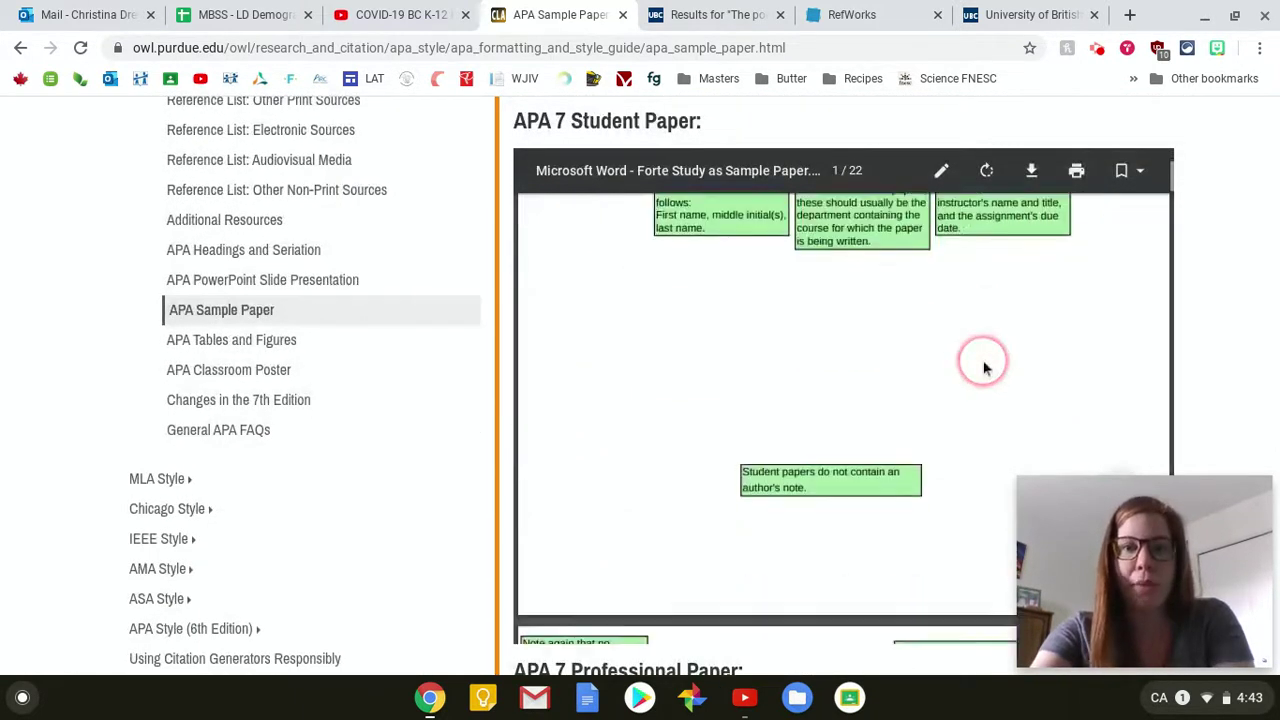
{"action": "scroll", "coordinate": [985, 368], "scroll_direction": "down", "scroll_amount": 2}
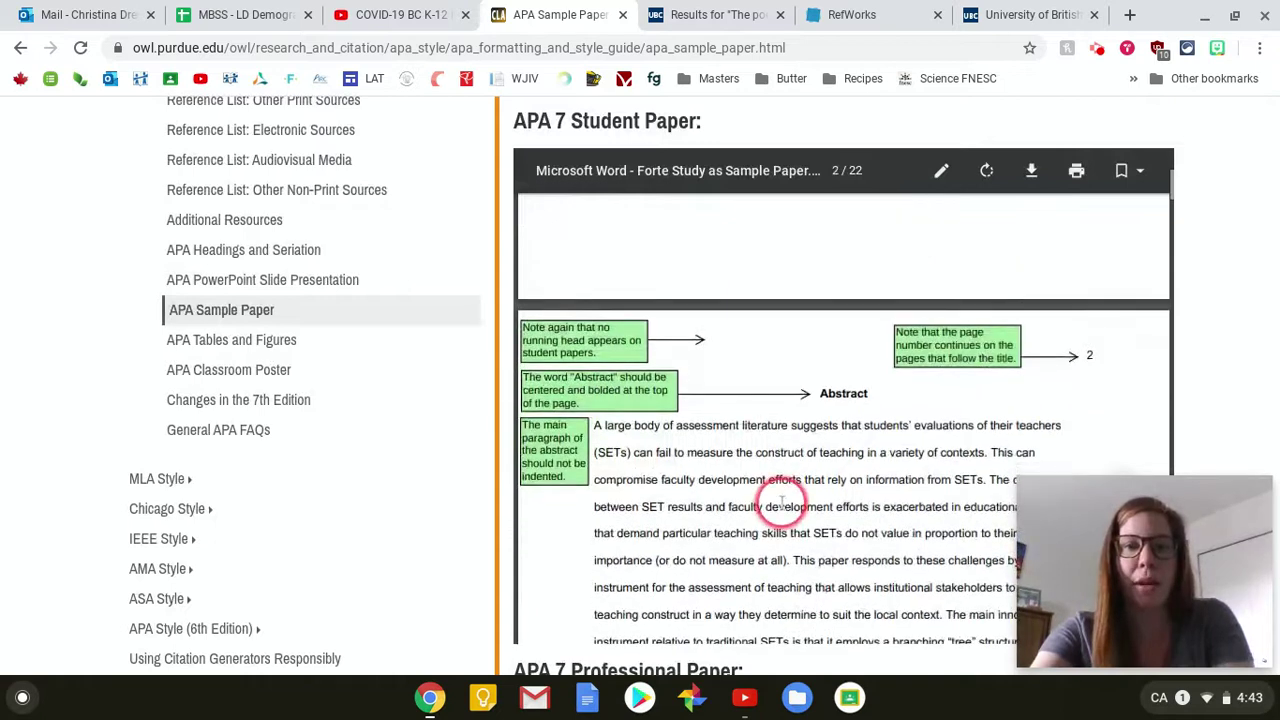
{"action": "scroll", "coordinate": [785, 480], "scroll_direction": "down", "scroll_amount": 1}
{"action": "scroll", "coordinate": [785, 494], "scroll_direction": "down", "scroll_amount": 5}
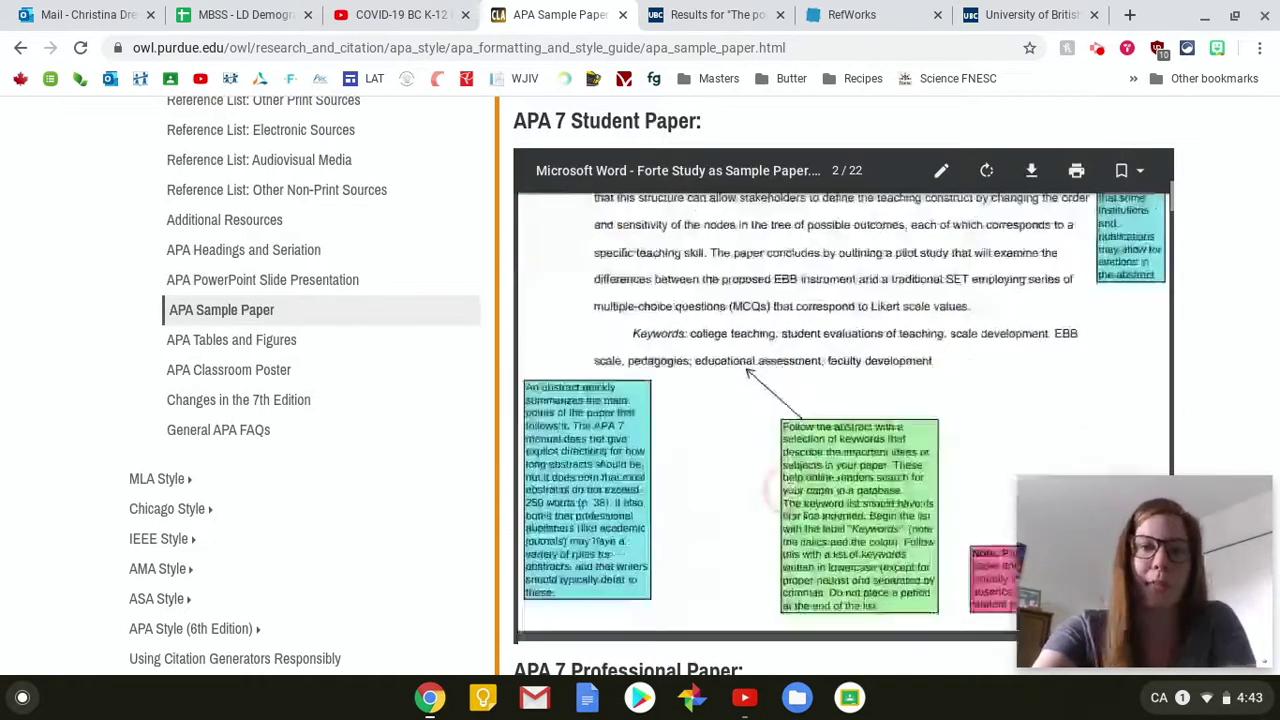
{"action": "scroll", "coordinate": [785, 490], "scroll_direction": "down", "scroll_amount": 4}
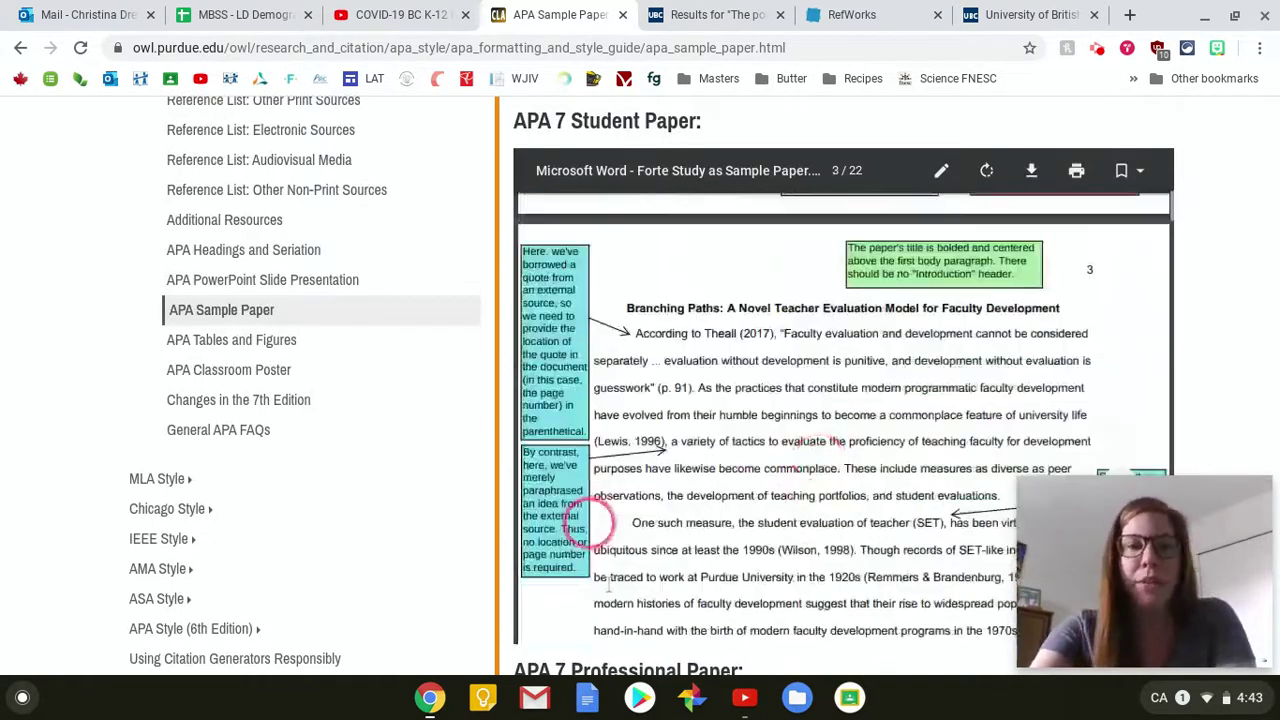
{"action": "scroll", "coordinate": [783, 477], "scroll_direction": "down", "scroll_amount": 4}
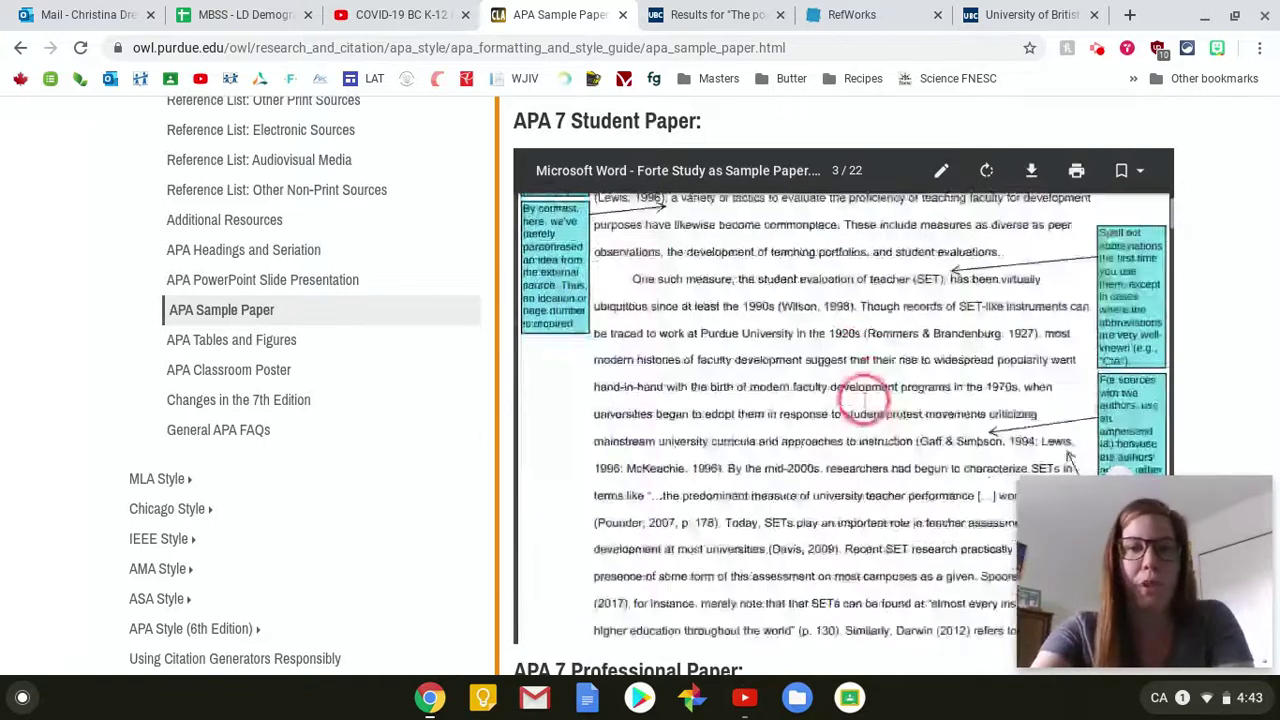
{"action": "scroll", "coordinate": [875, 400], "scroll_direction": "down", "scroll_amount": 2}
{"action": "scroll", "coordinate": [1268, 295], "scroll_direction": "up", "scroll_amount": 7}
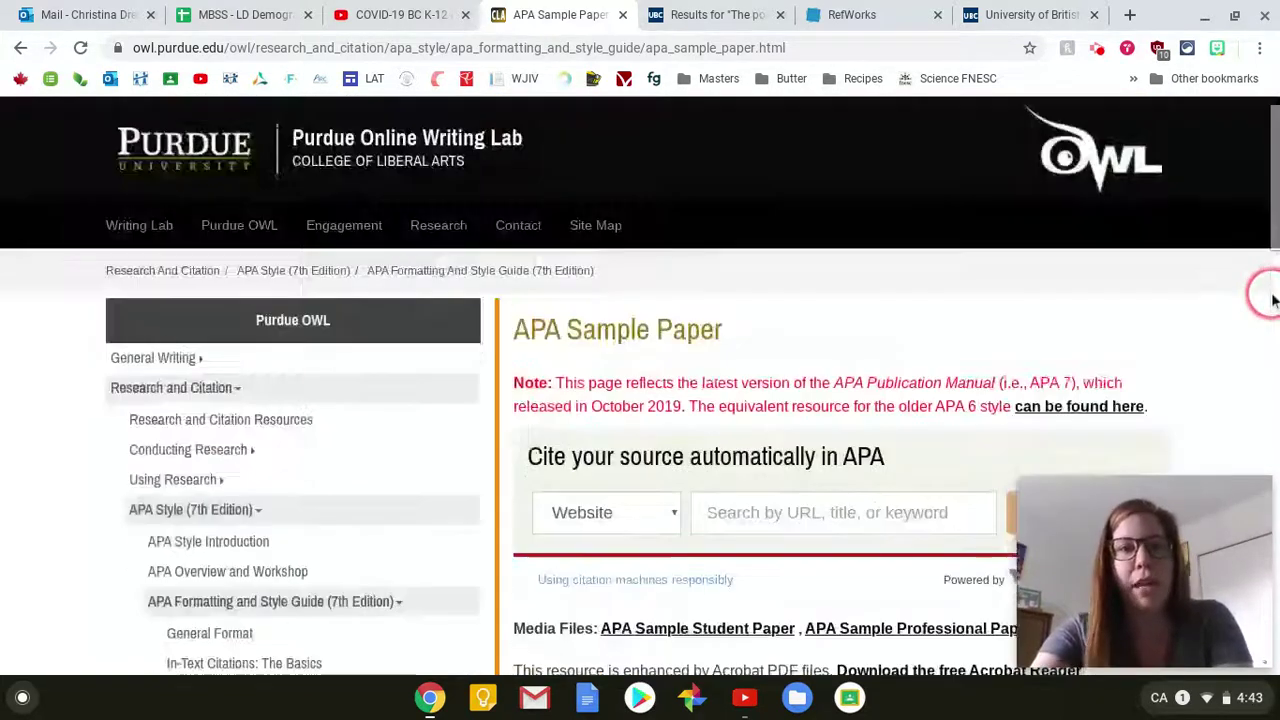
{"action": "scroll", "coordinate": [1268, 300], "scroll_direction": "down", "scroll_amount": 6}
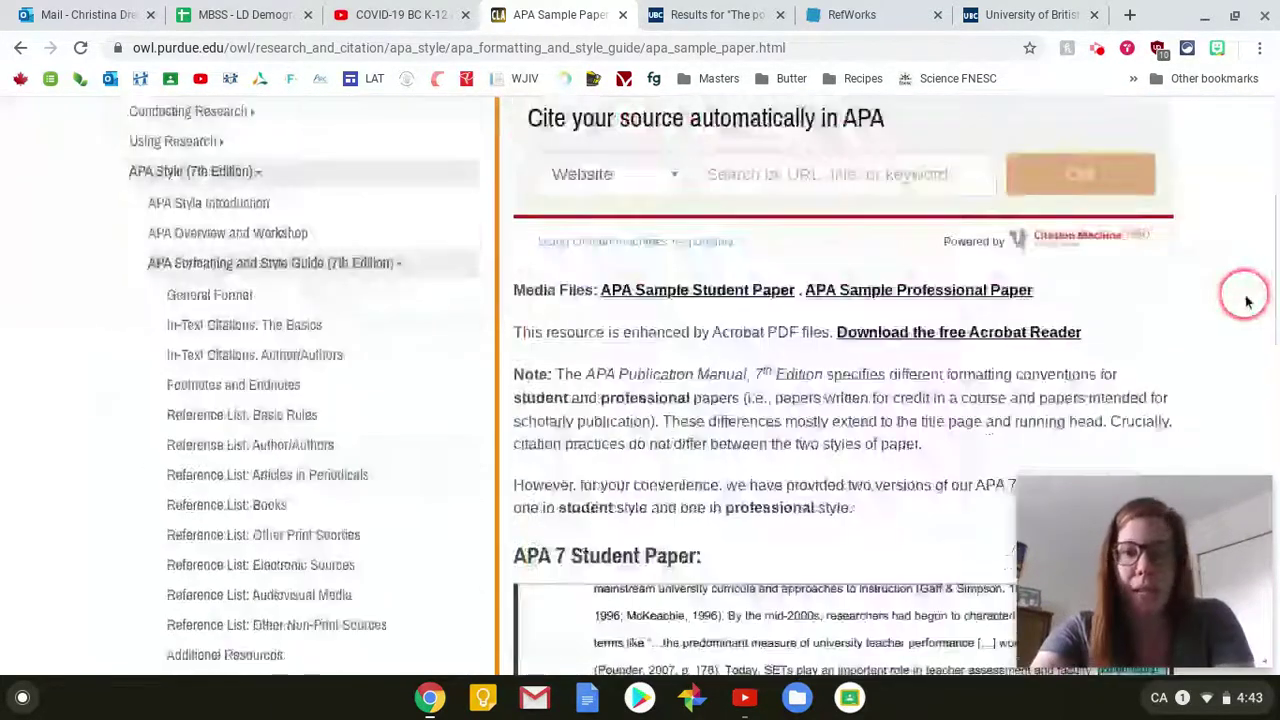
{"action": "scroll", "coordinate": [1247, 302], "scroll_direction": "up", "scroll_amount": 3}
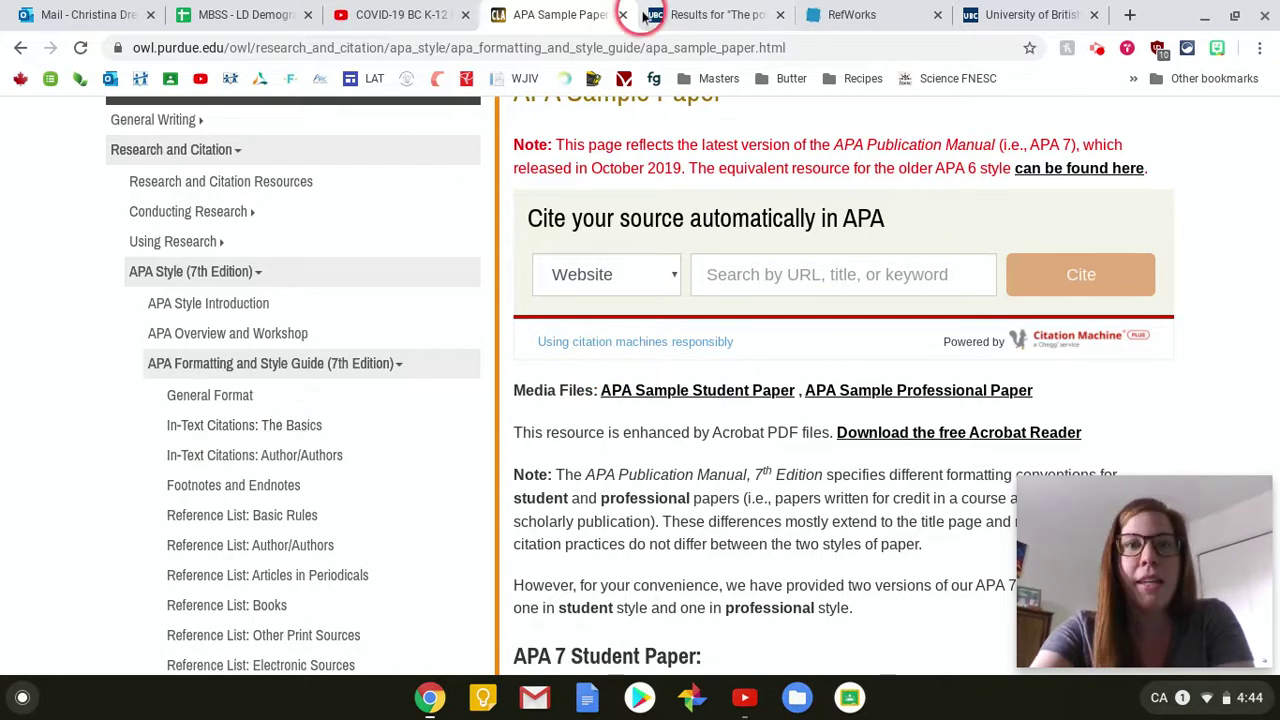
Search the UBC Library for "The poetry of the museum: A holistic model of numinous museum experiences" and log in for off-campus full-text access.
{"action": "left_click", "coordinate": [710, 8]}
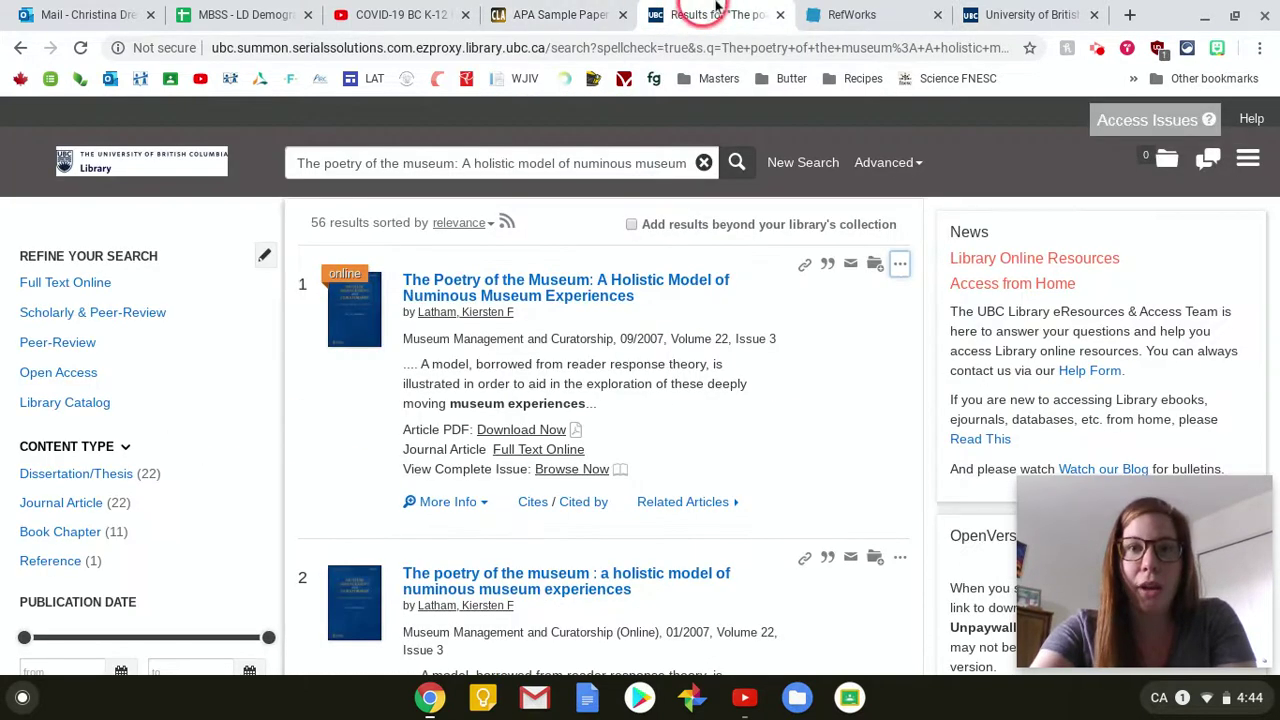
{"action": "left_click", "coordinate": [1097, 17]}
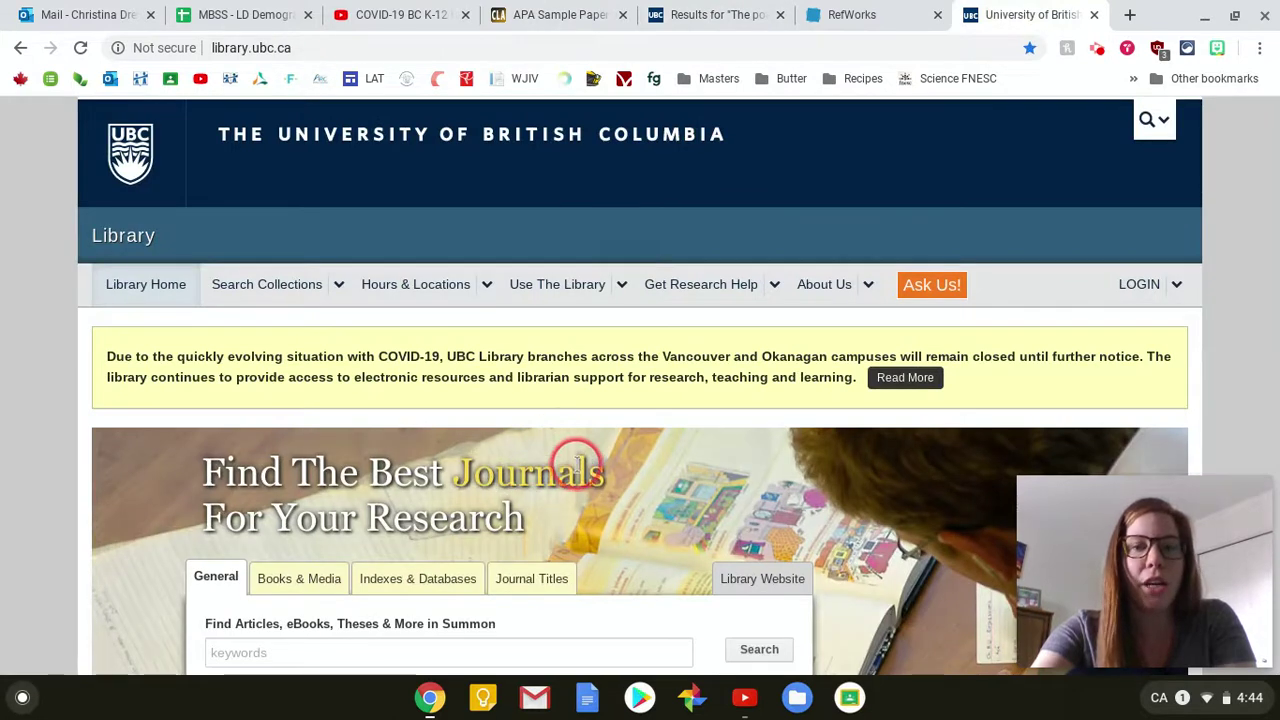
{"action": "scroll", "coordinate": [585, 458], "scroll_direction": "down", "scroll_amount": 1}
{"action": "scroll", "coordinate": [585, 458], "scroll_direction": "down", "scroll_amount": 2}
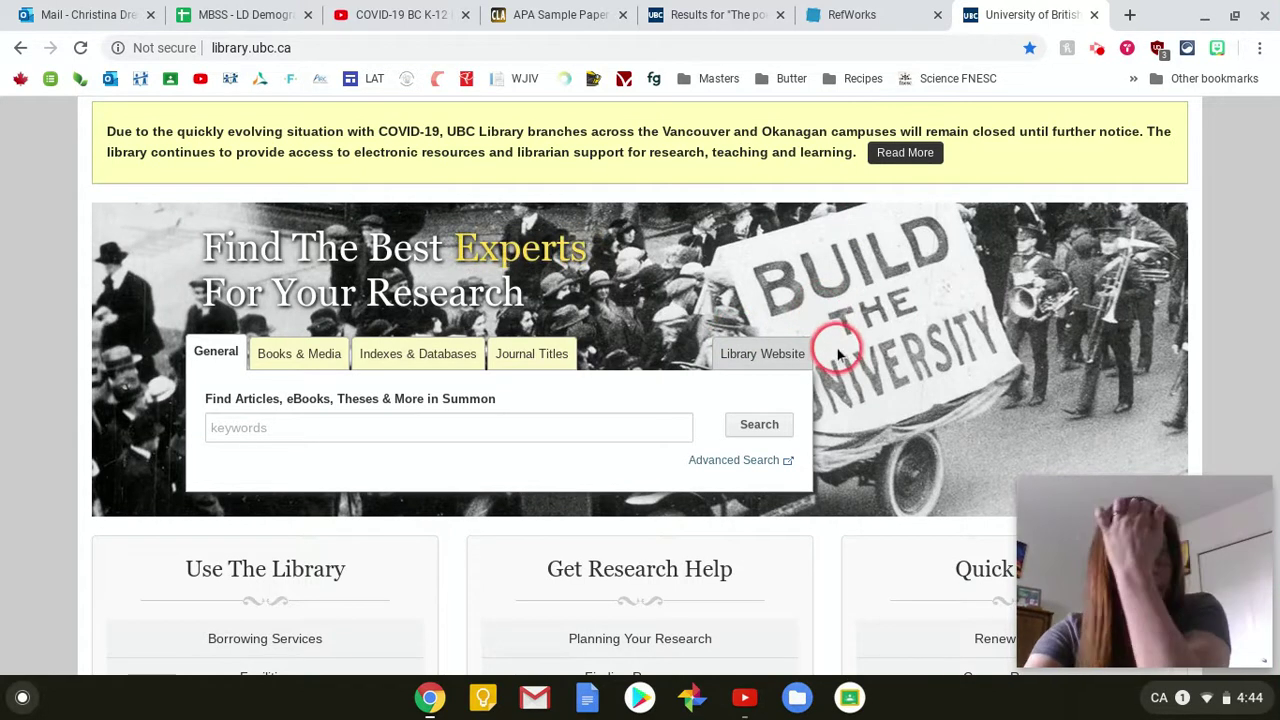
{"action": "left_click", "coordinate": [664, 432]}
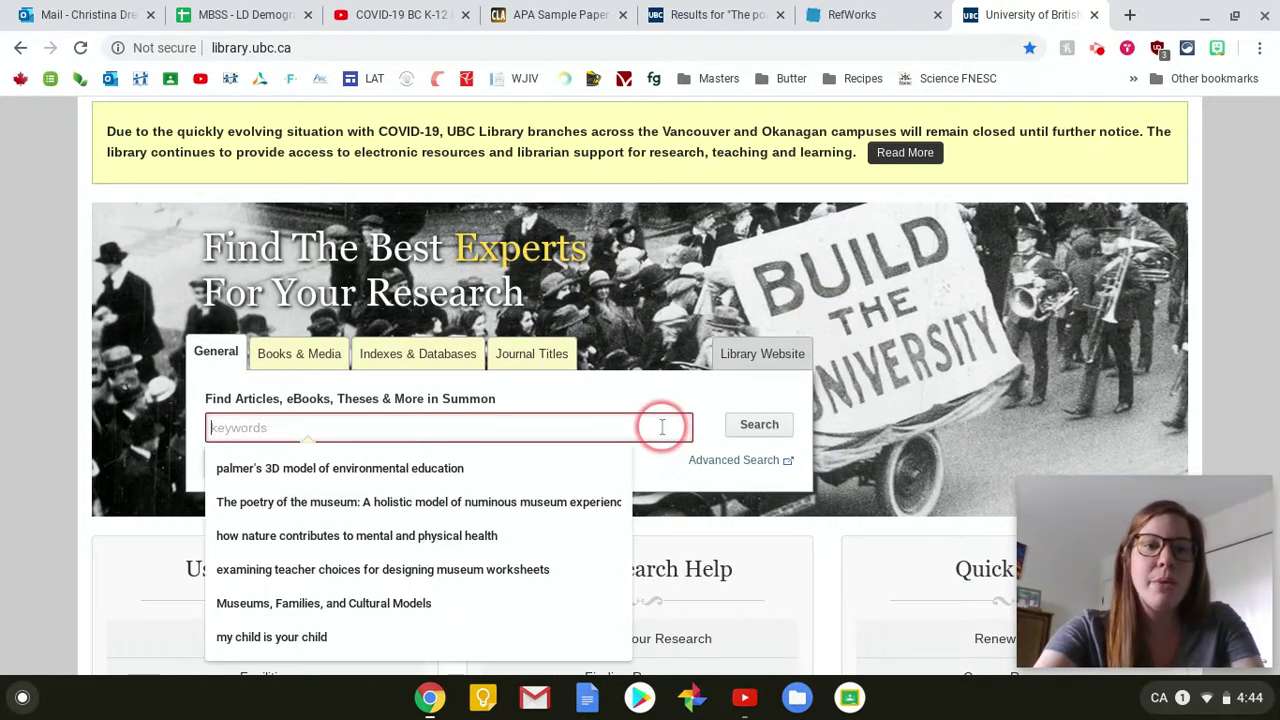
{"action": "left_click", "coordinate": [557, 505]}
{"action": "left_click", "coordinate": [760, 425]}
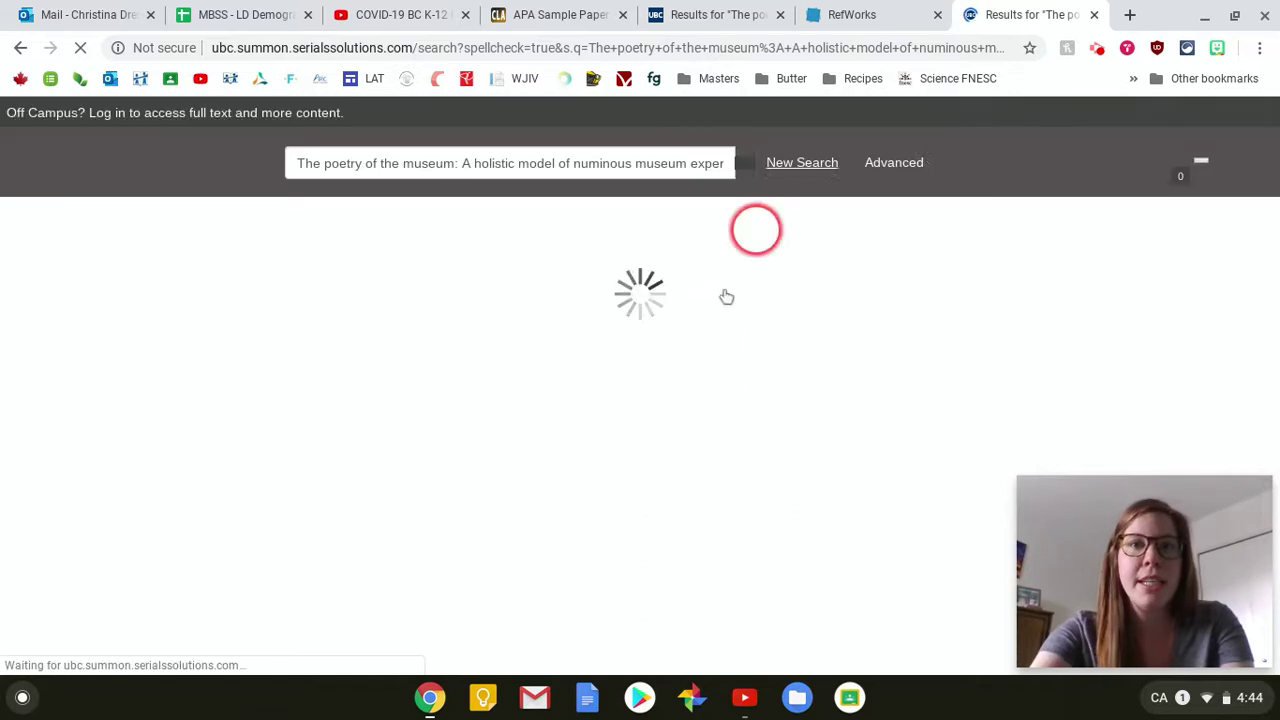
{"action": "left_click", "coordinate": [779, 15]}
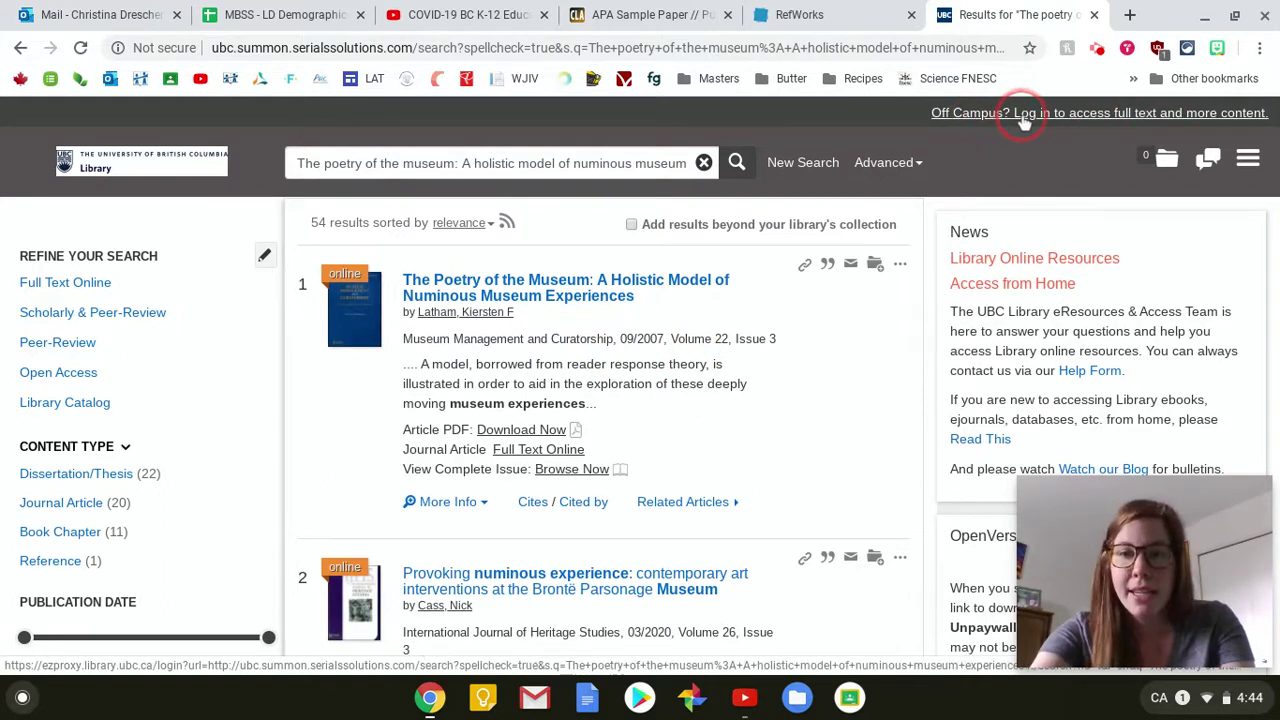
{"action": "left_click", "coordinate": [1023, 116]}
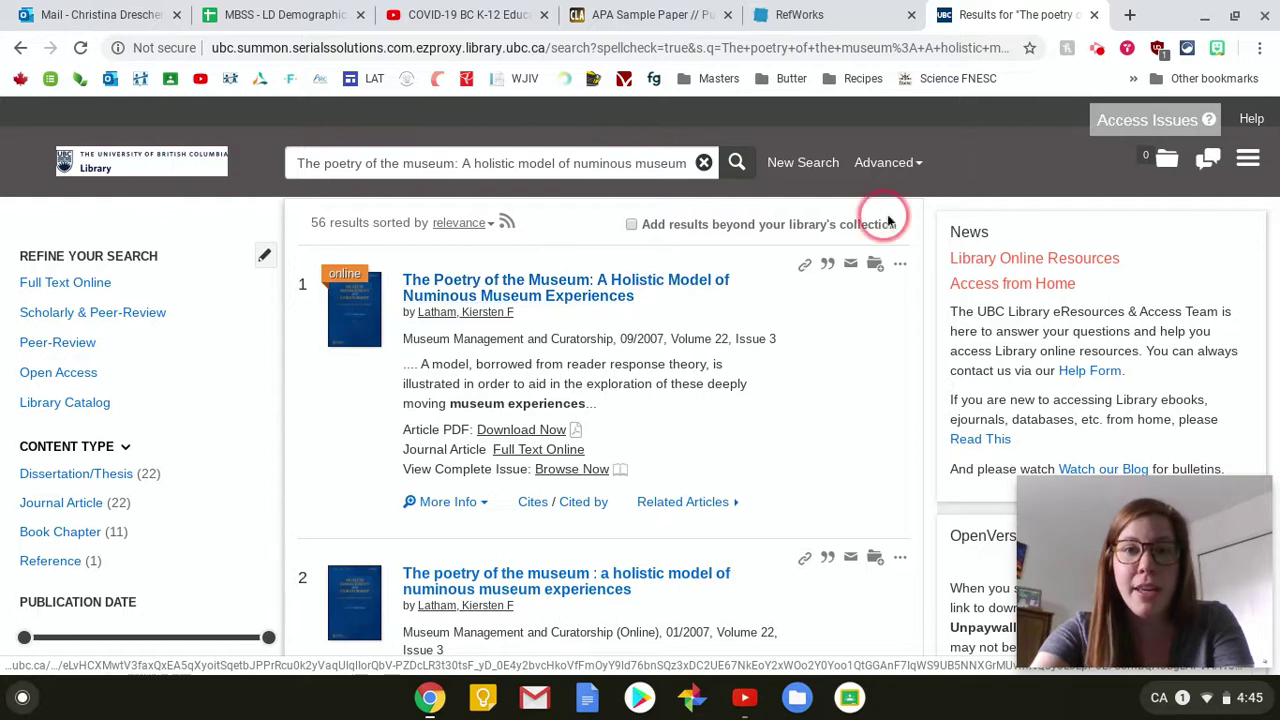
Export the first search result, "The Poetry of the Museum", to the newest version of RefWorks.
{"action": "left_click", "coordinate": [901, 265]}
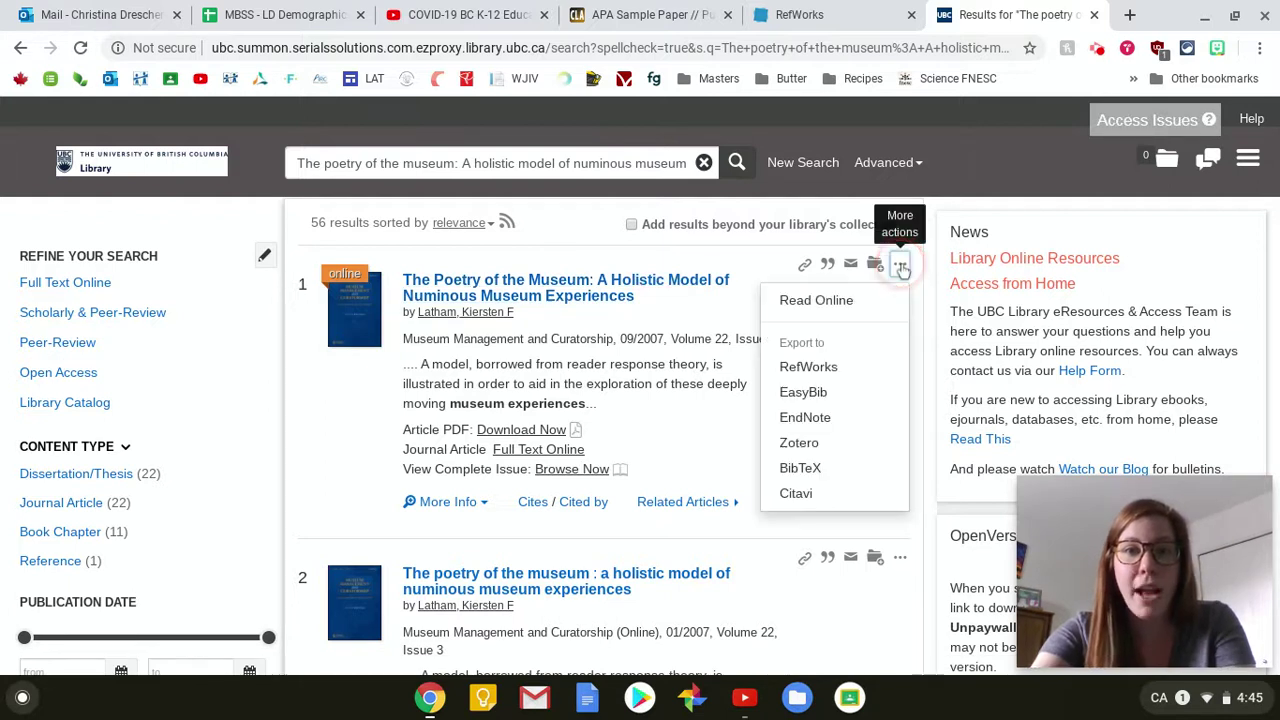
{"action": "left_click", "coordinate": [804, 350]}
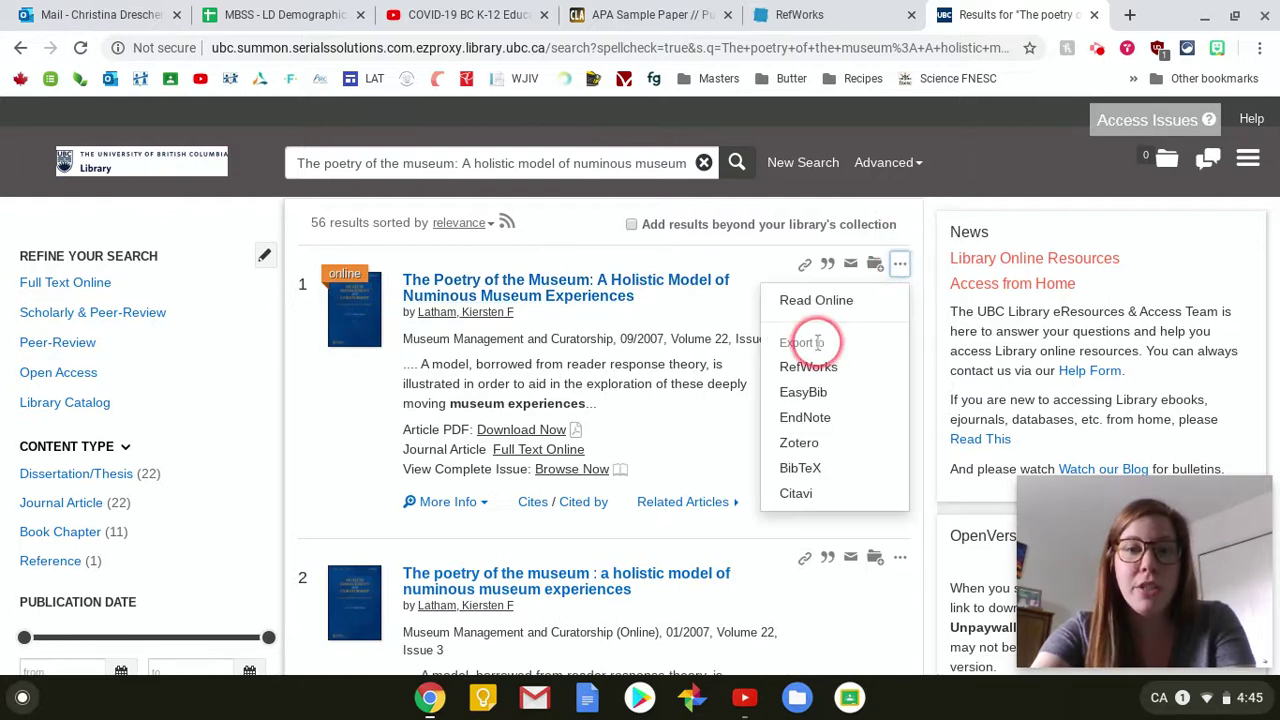
{"action": "left_click", "coordinate": [815, 394]}
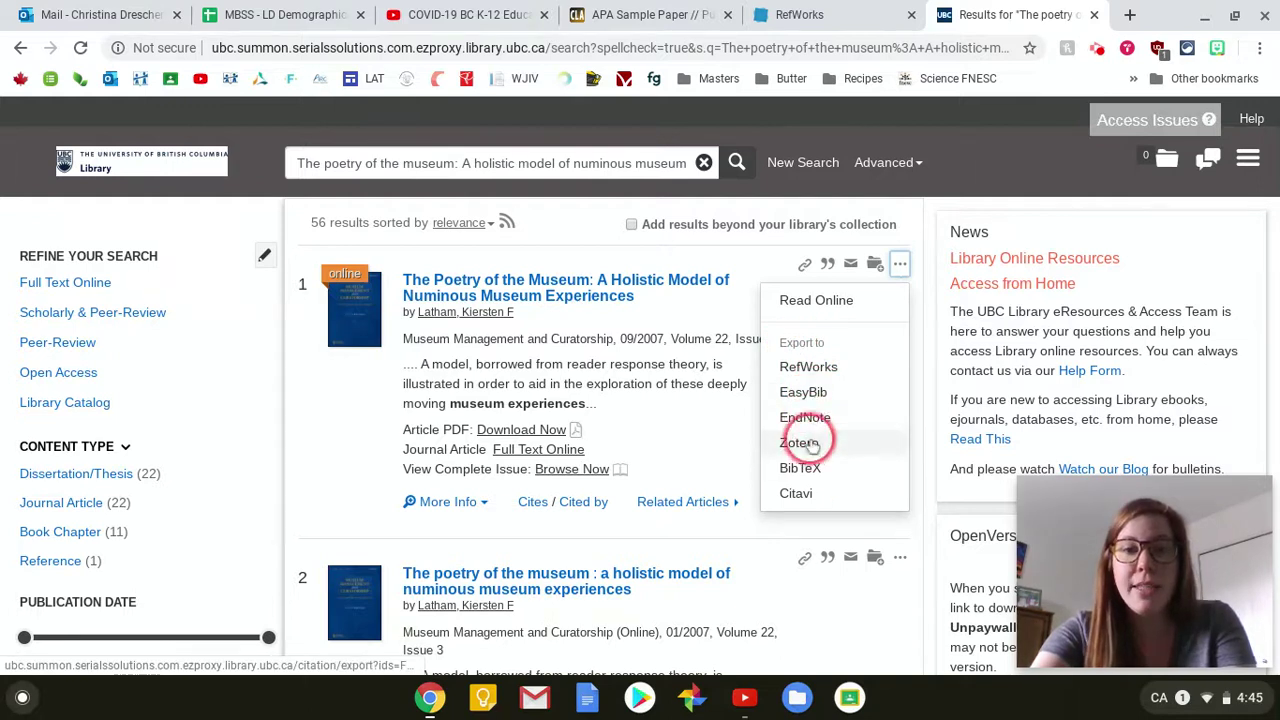
{"action": "left_click", "coordinate": [815, 394]}
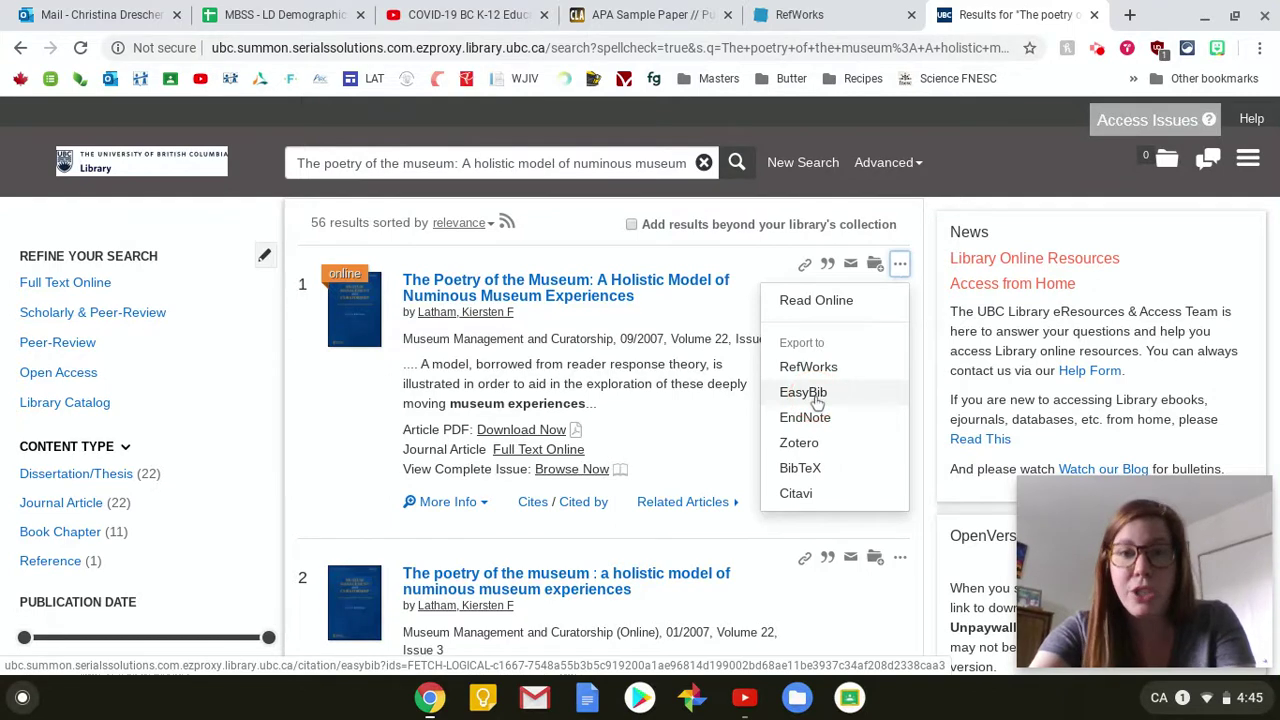
{"action": "left_click", "coordinate": [826, 376]}
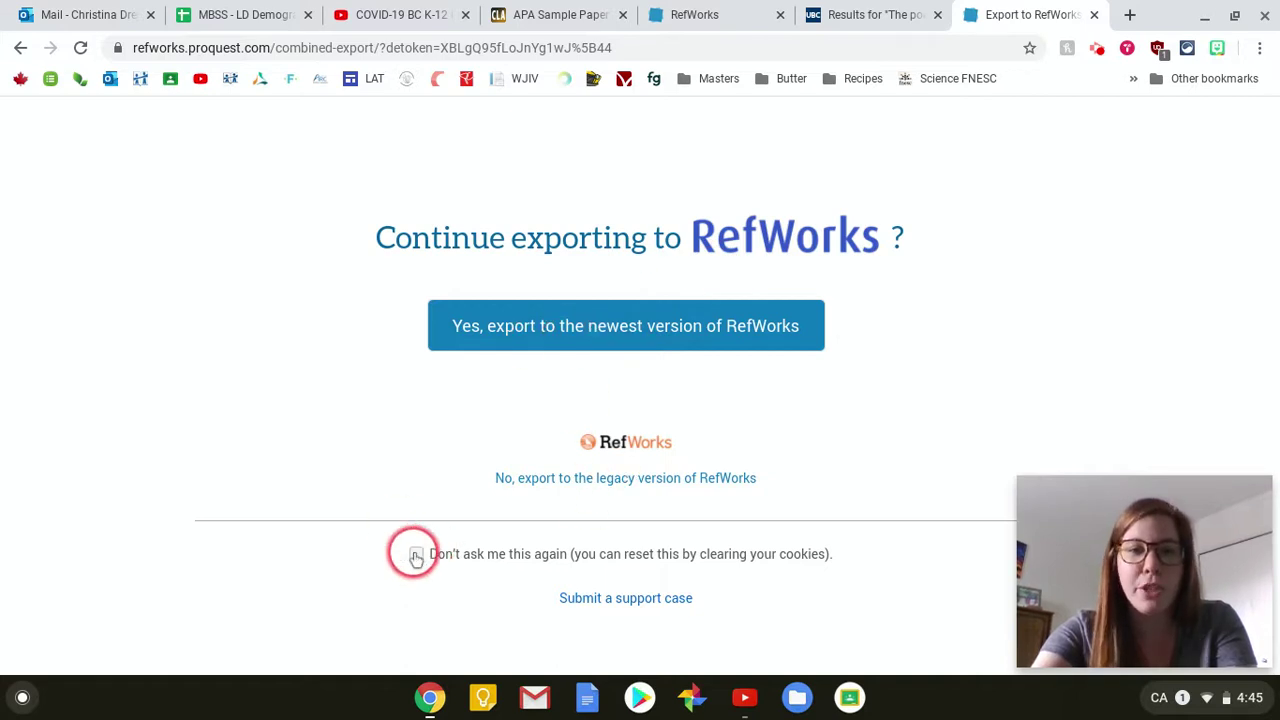
{"action": "left_click", "coordinate": [546, 343]}
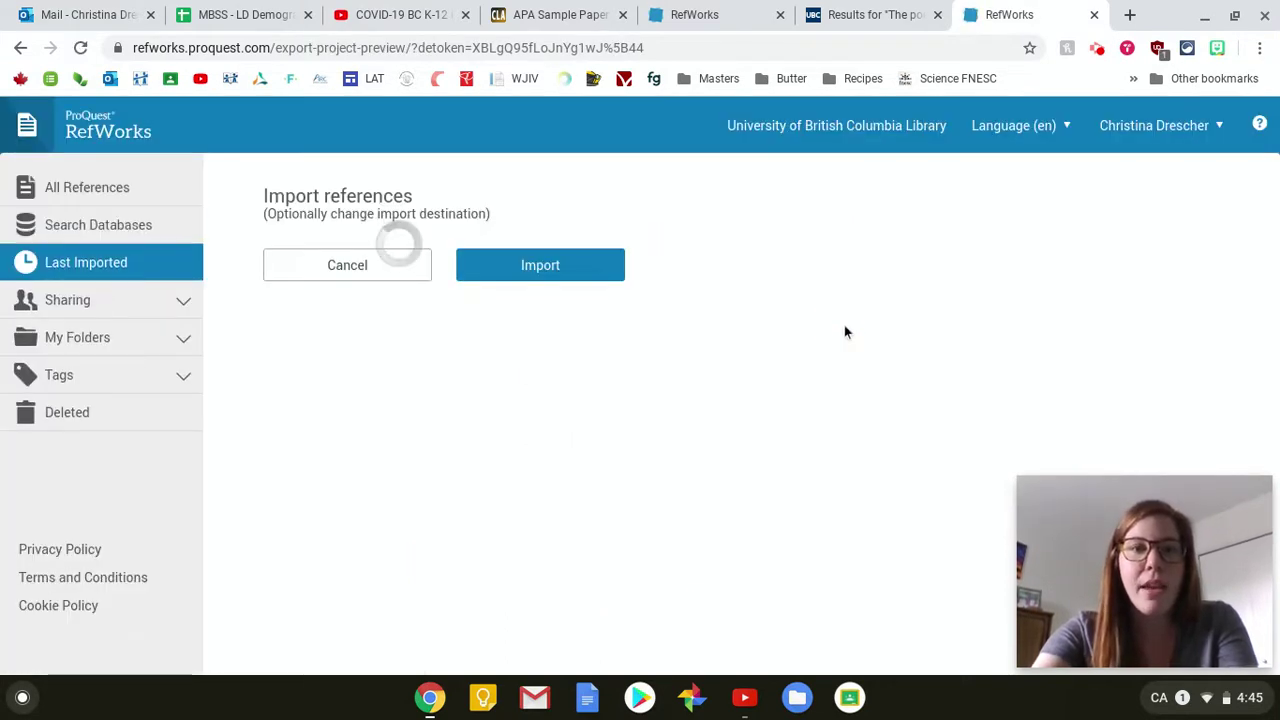
Review the available destination folders and import the exported reference with the folder assignment left at "Not in folder".
{"action": "left_click", "coordinate": [843, 321]}
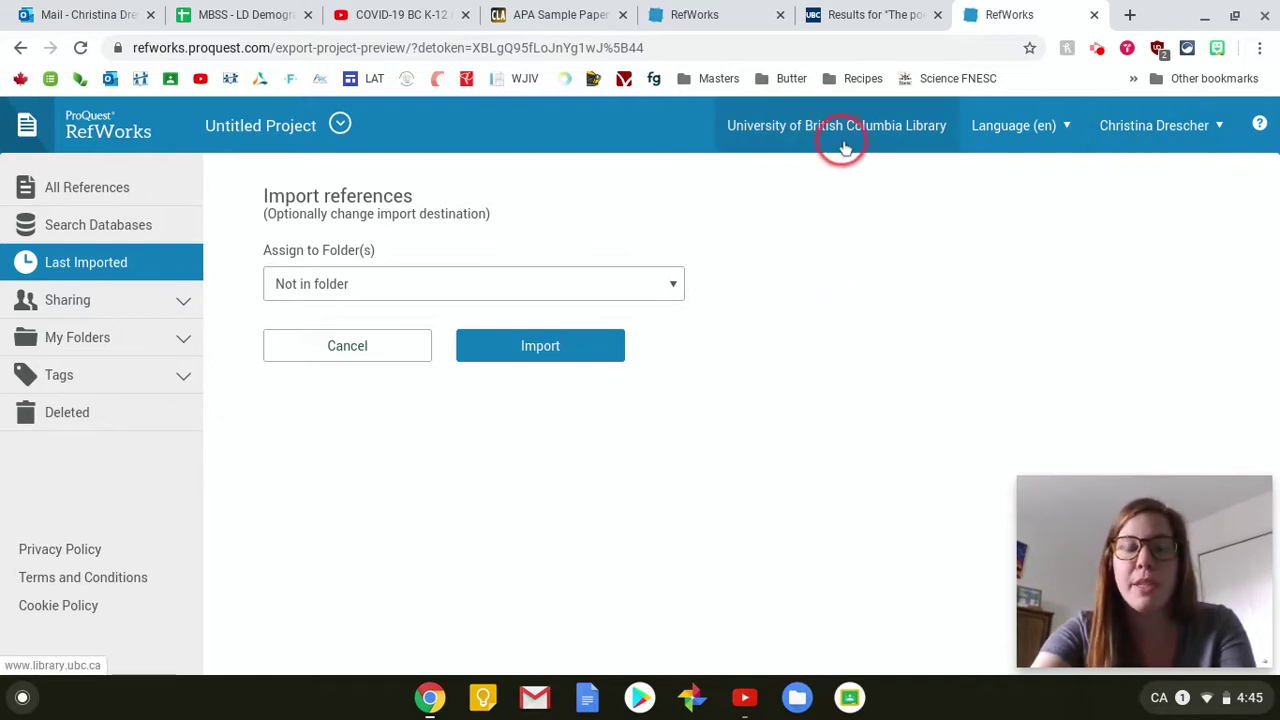
{"action": "left_click", "coordinate": [371, 288]}
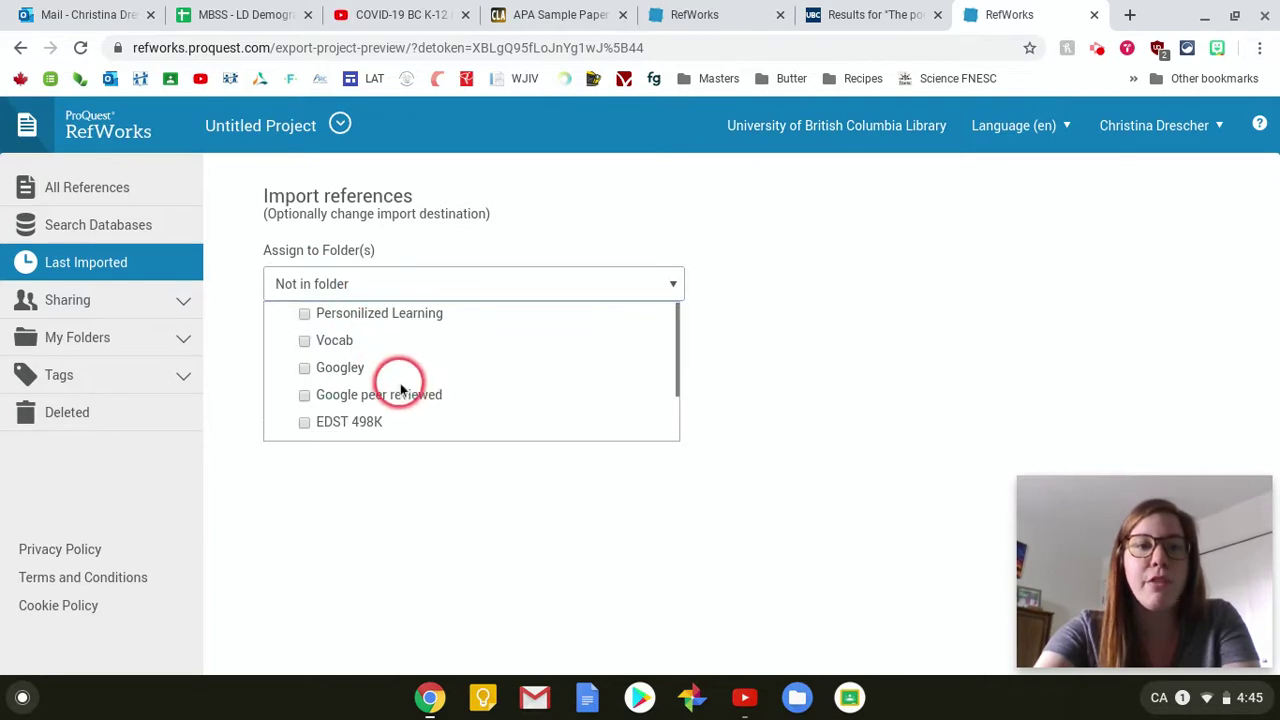
{"action": "scroll", "coordinate": [400, 388], "scroll_direction": "down", "scroll_amount": 2}
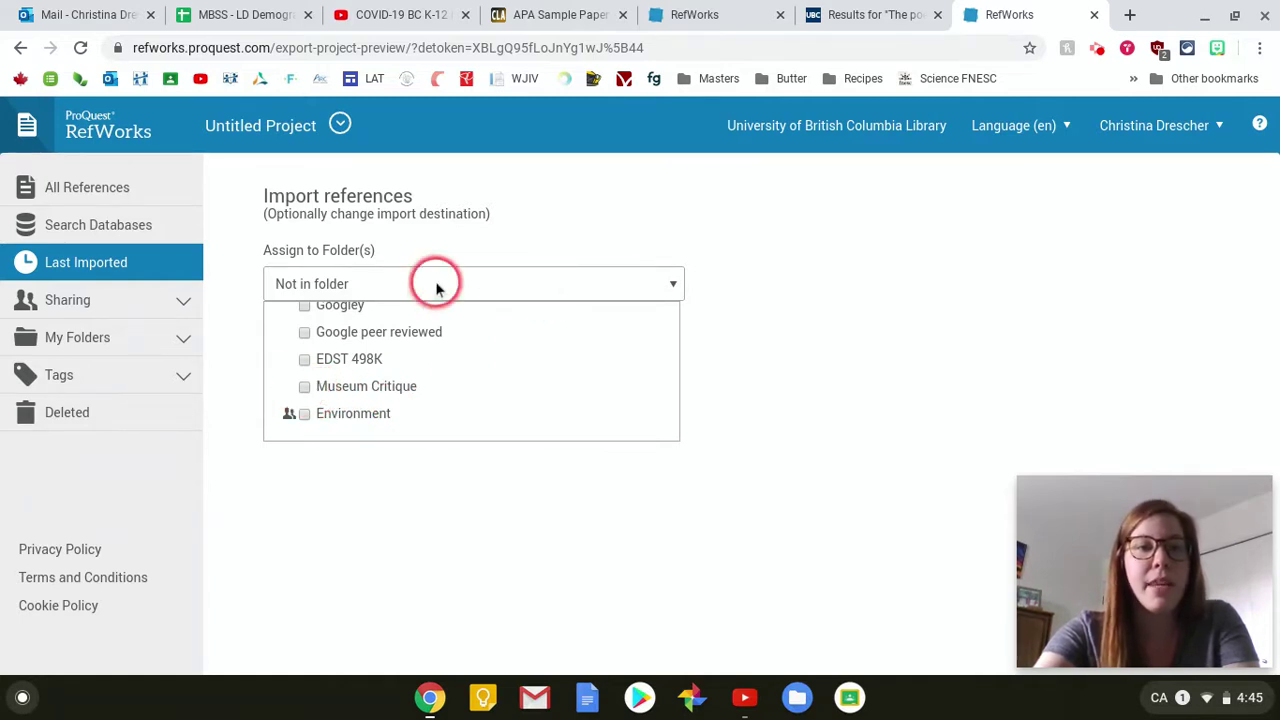
{"action": "scroll", "coordinate": [454, 320], "scroll_direction": "up", "scroll_amount": 2}
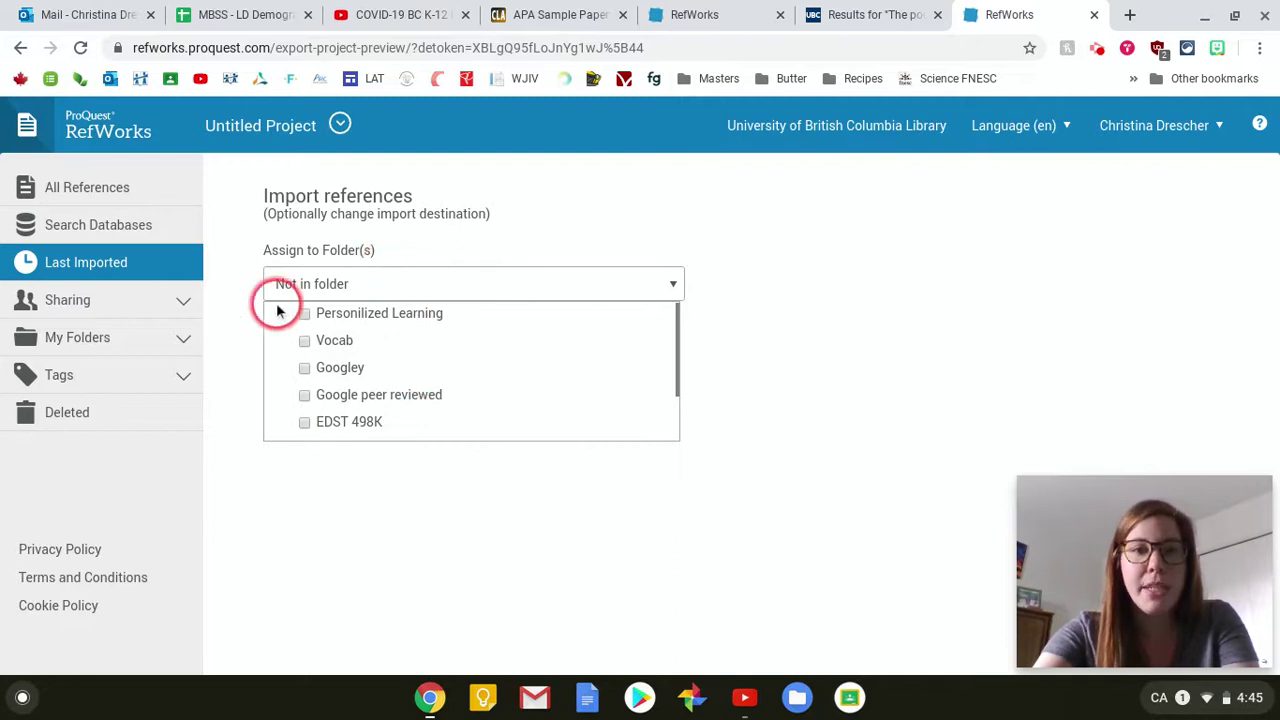
{"action": "left_click", "coordinate": [470, 288]}
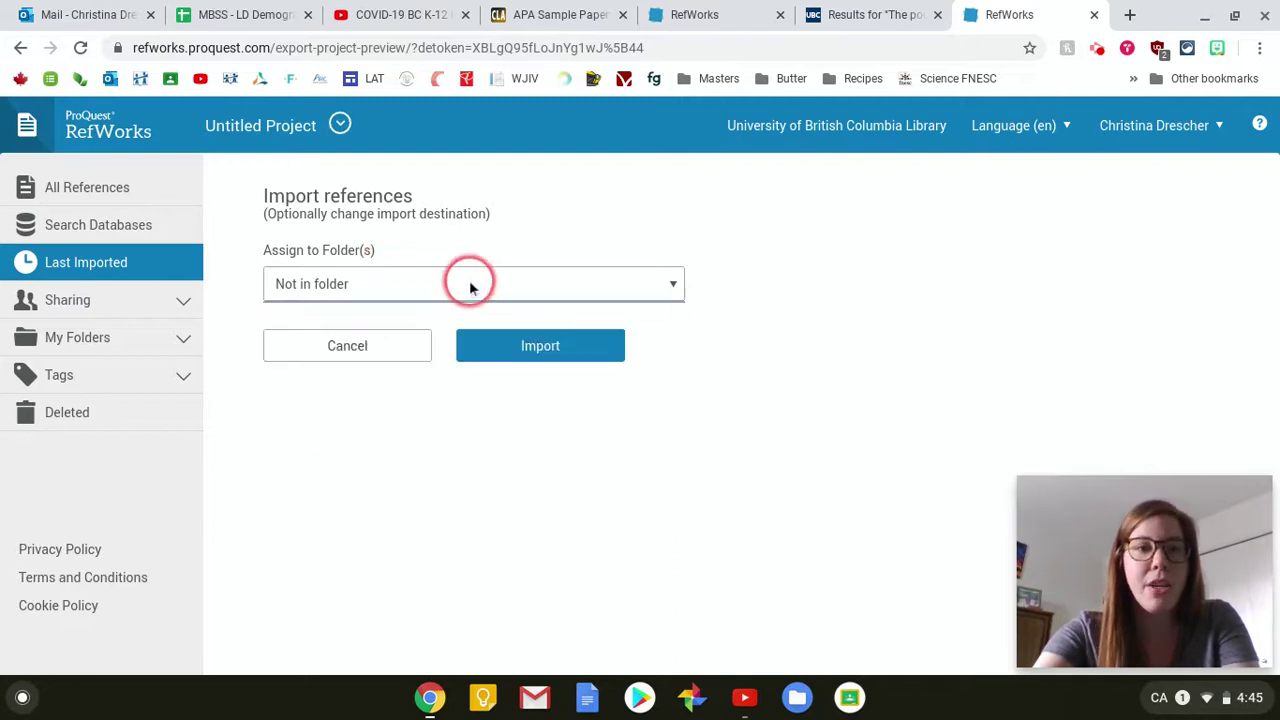
{"action": "left_click", "coordinate": [568, 350]}
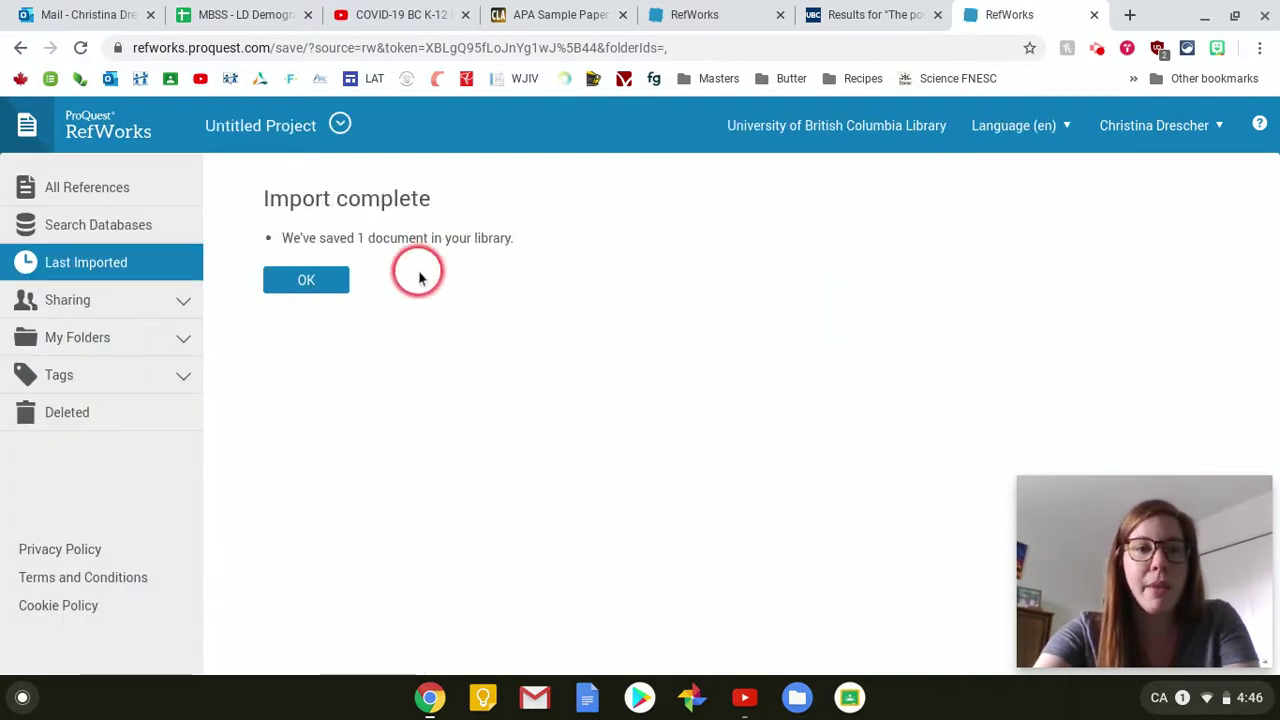
Close the import confirmation and review the folders in the RefWorks library.
{"action": "left_click", "coordinate": [326, 279]}
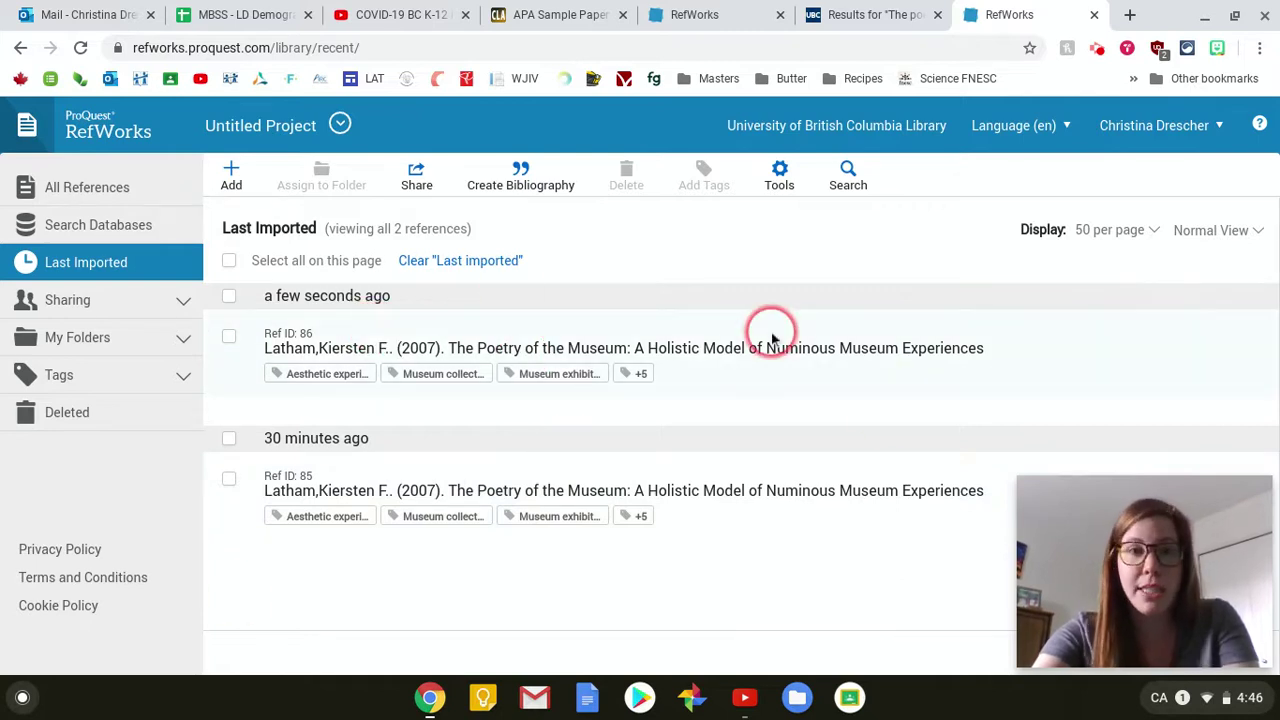
{"action": "left_click", "coordinate": [522, 182]}
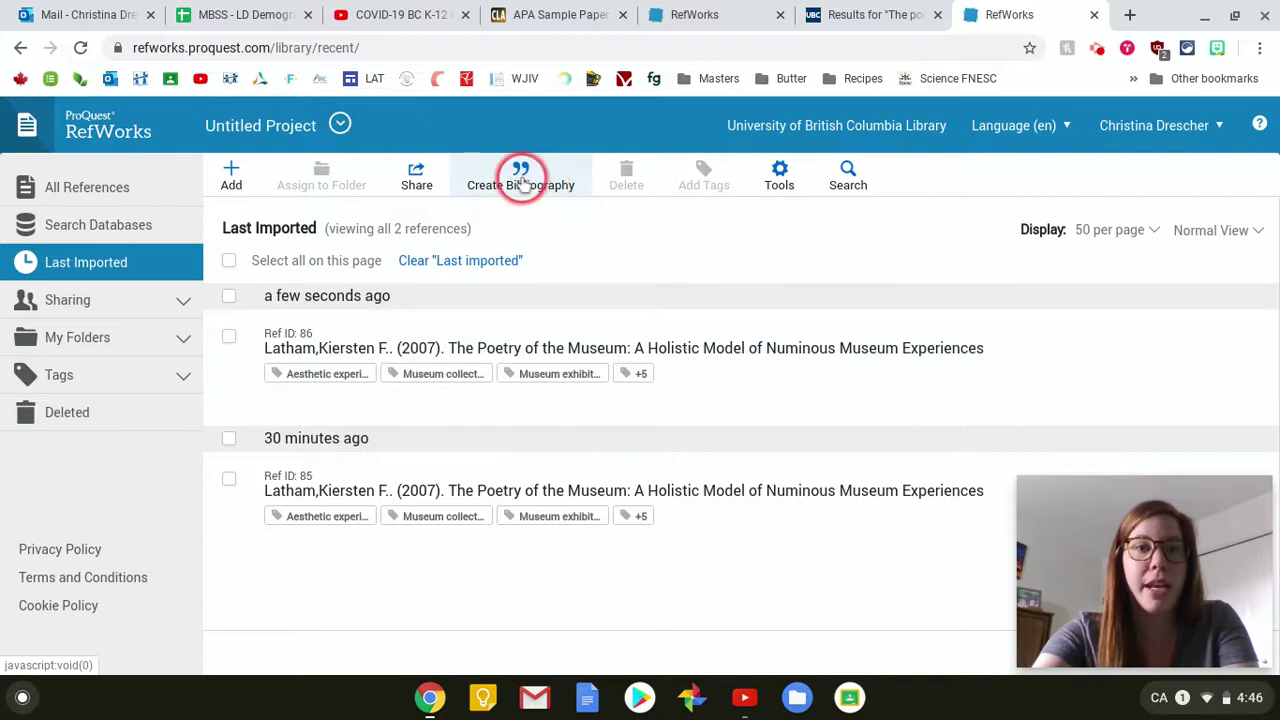
{"action": "left_click", "coordinate": [184, 342]}
{"action": "scroll", "coordinate": [140, 478], "scroll_direction": "down", "scroll_amount": 1}
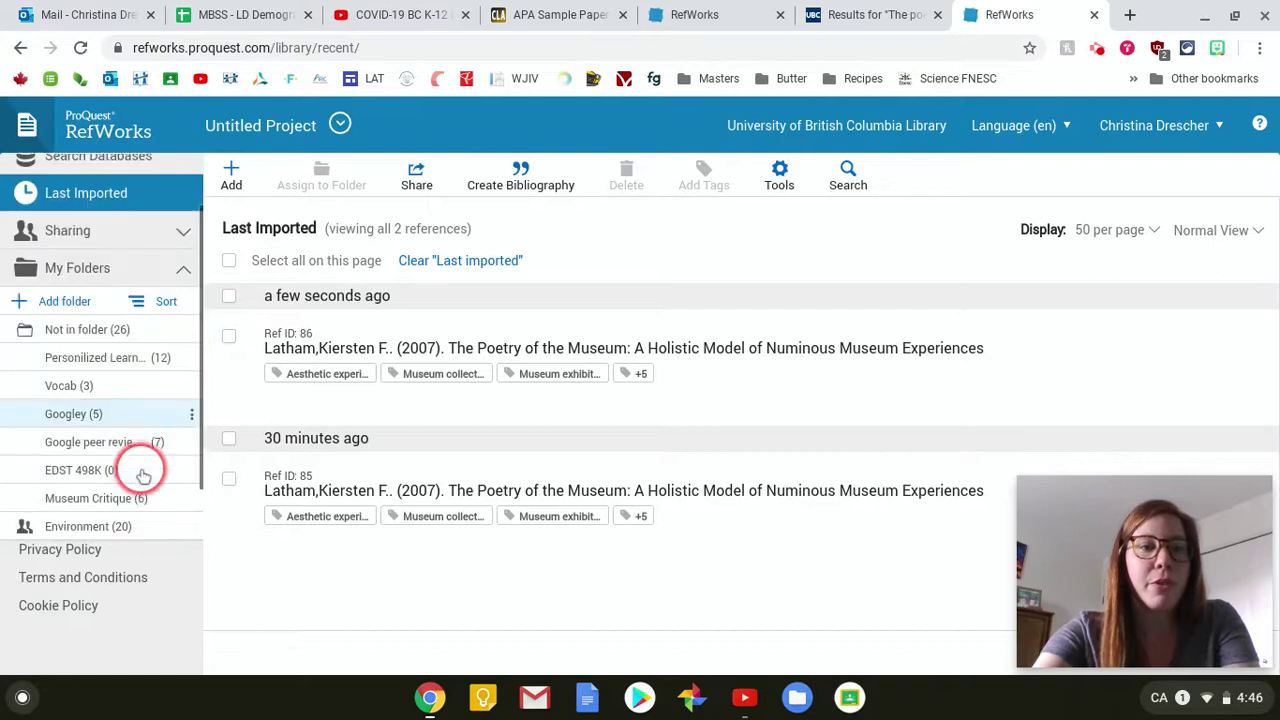
{"action": "scroll", "coordinate": [143, 477], "scroll_direction": "down", "scroll_amount": 1}
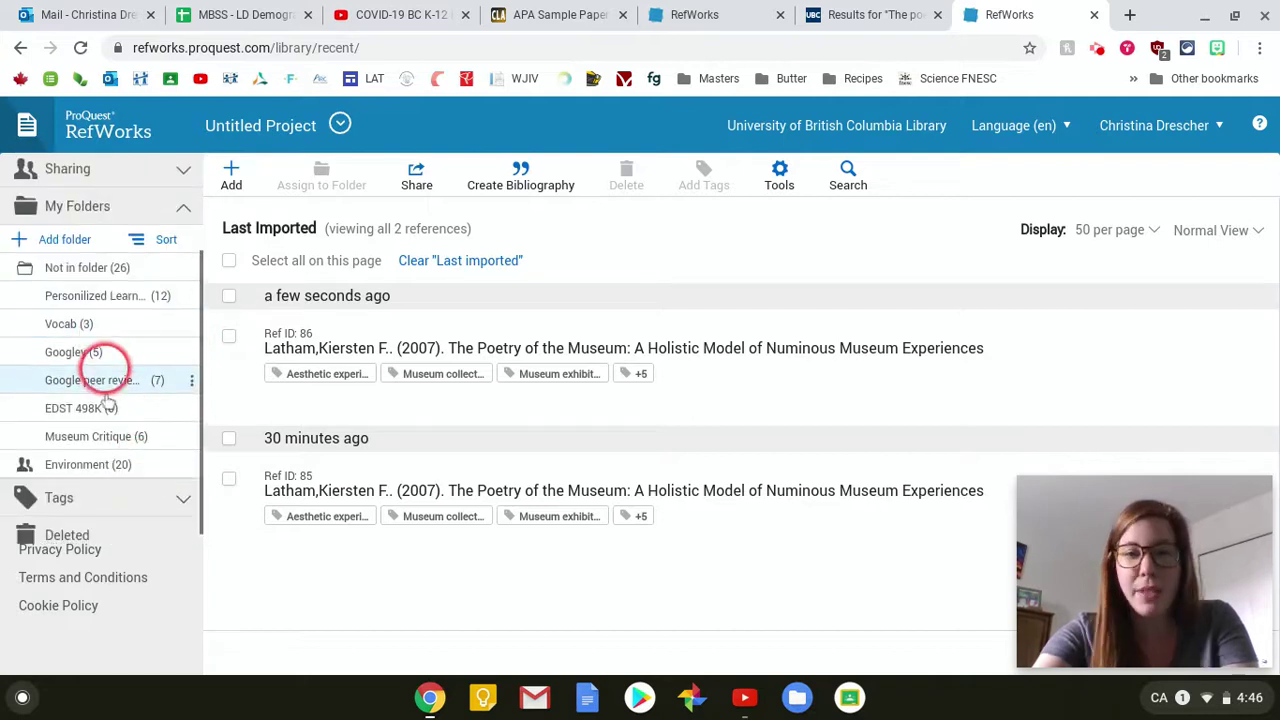
{"action": "scroll", "coordinate": [133, 318], "scroll_direction": "up", "scroll_amount": 2}
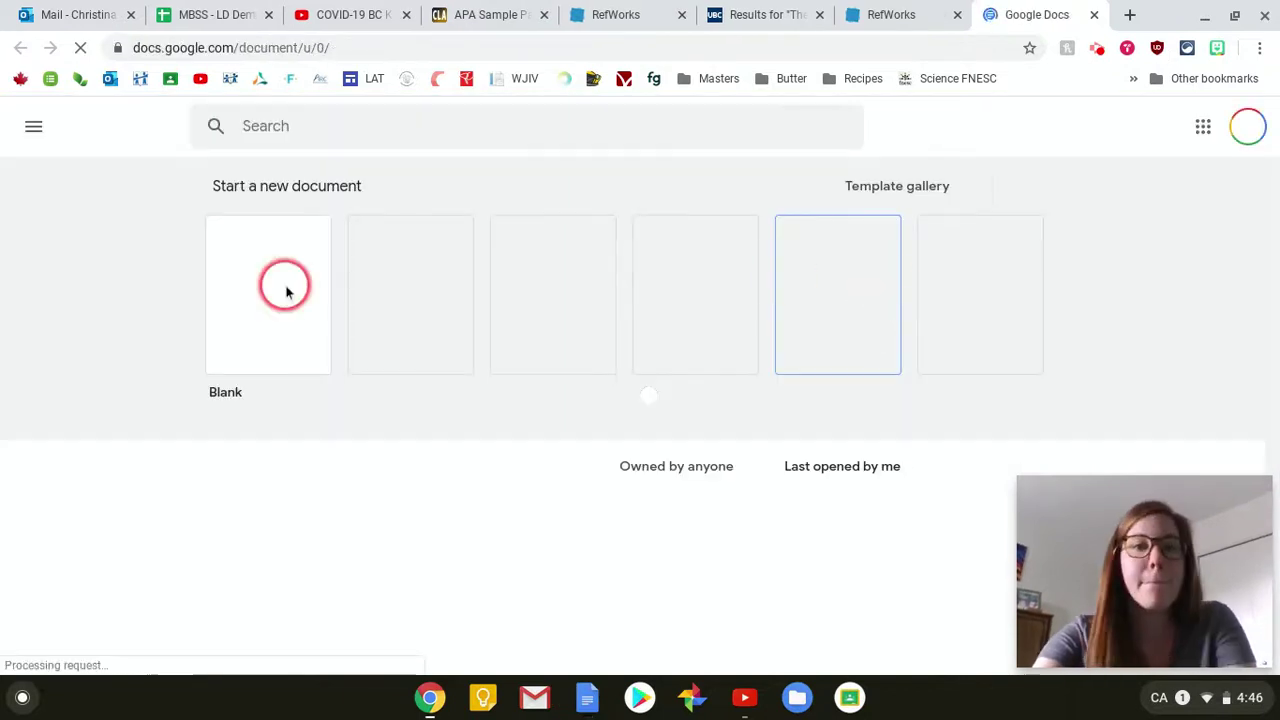
Create a blank Google Docs document and check its add-ons for the ProQuest RefWorks options.
{"action": "left_click", "coordinate": [281, 292]}
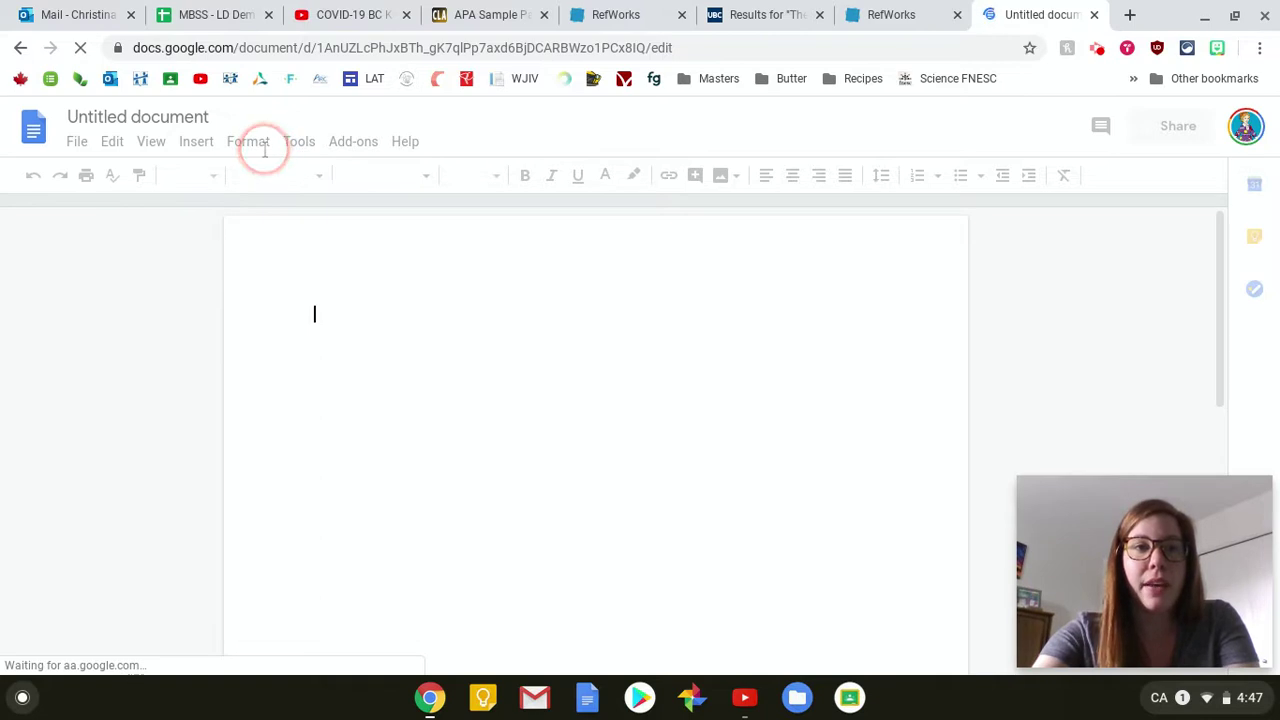
{"action": "left_click", "coordinate": [304, 141]}
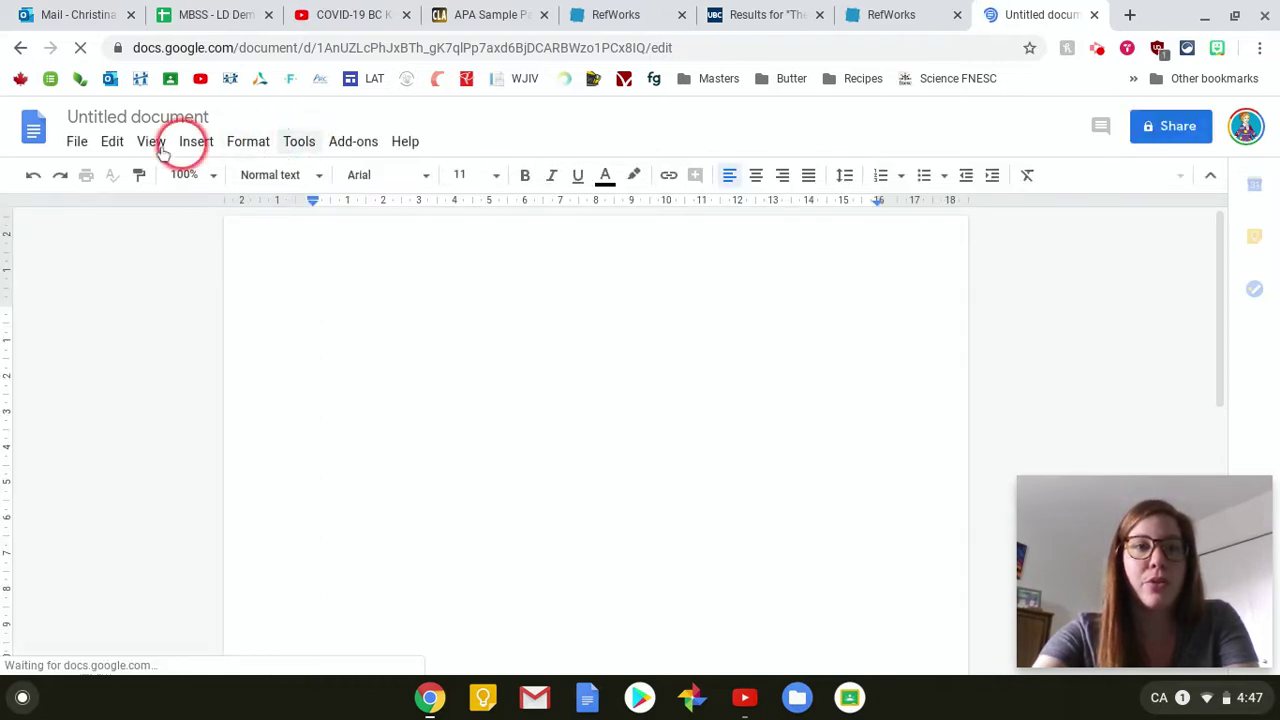
{"action": "left_click", "coordinate": [355, 142]}
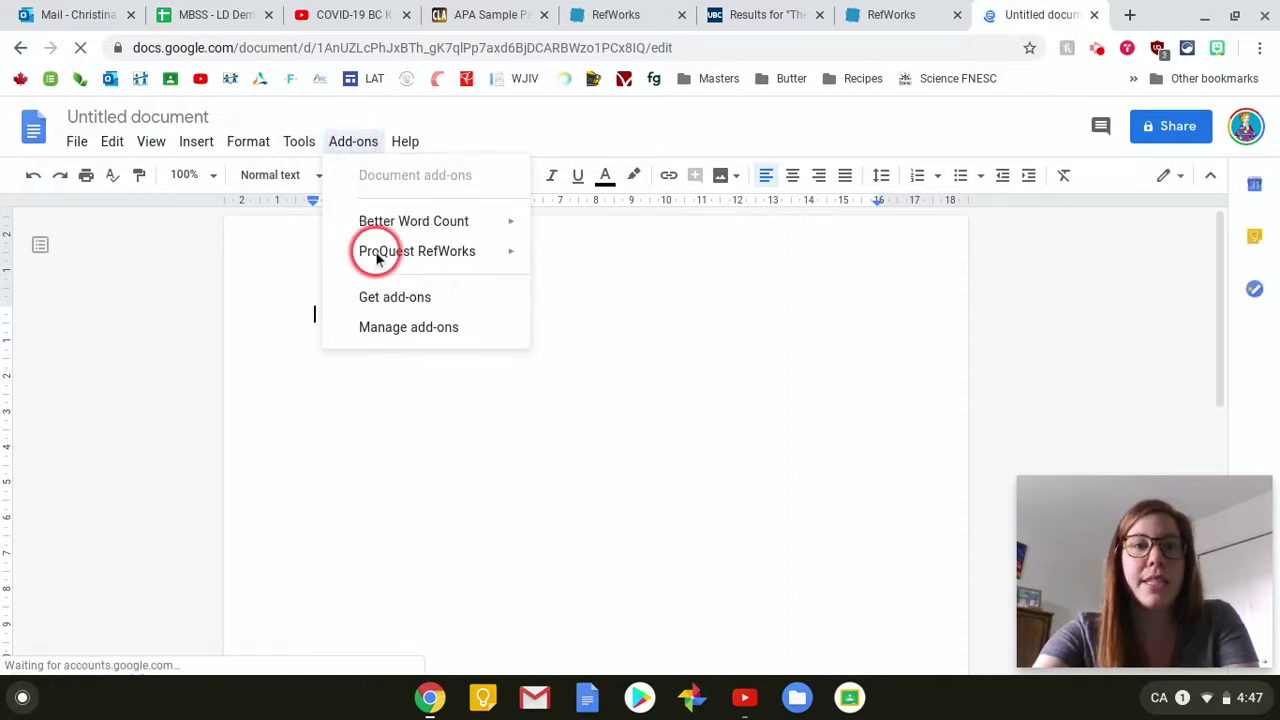
{"action": "mouse_move", "coordinate": [383, 262]}
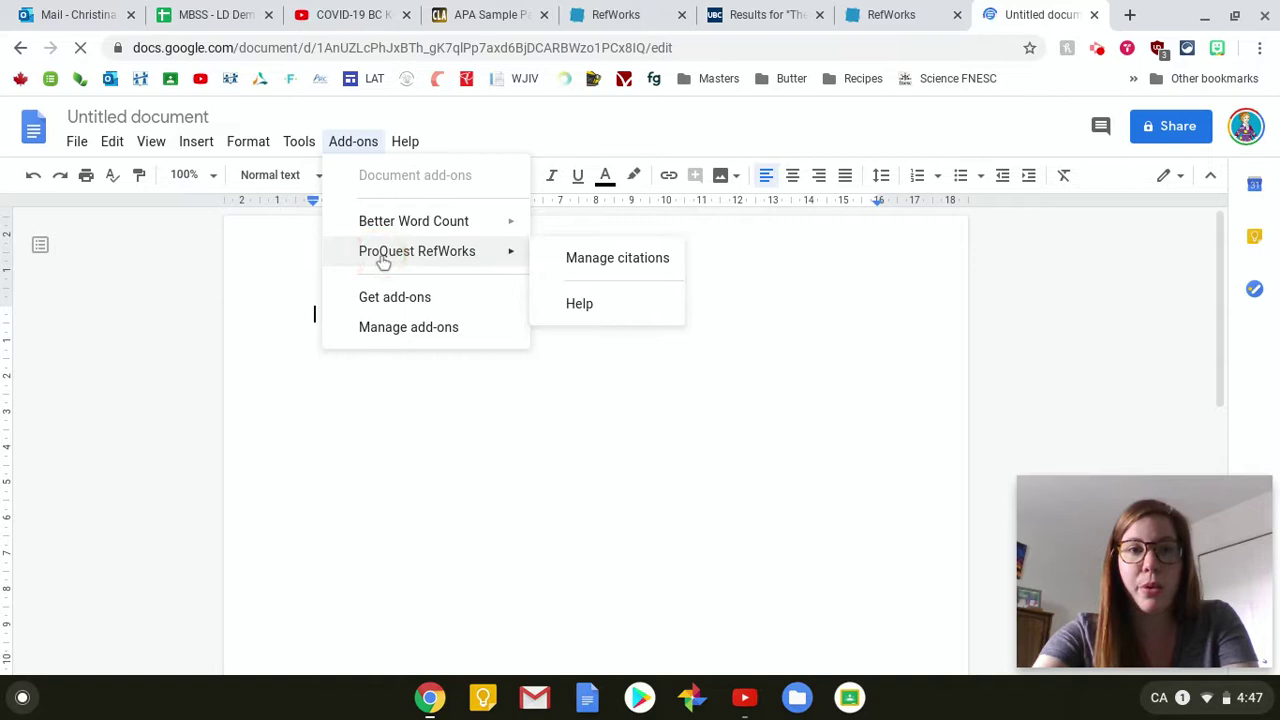
Find "ProQuest RefWorks" in the G Suite Marketplace to check its installation, and close the marketplace.
{"action": "left_click", "coordinate": [396, 308]}
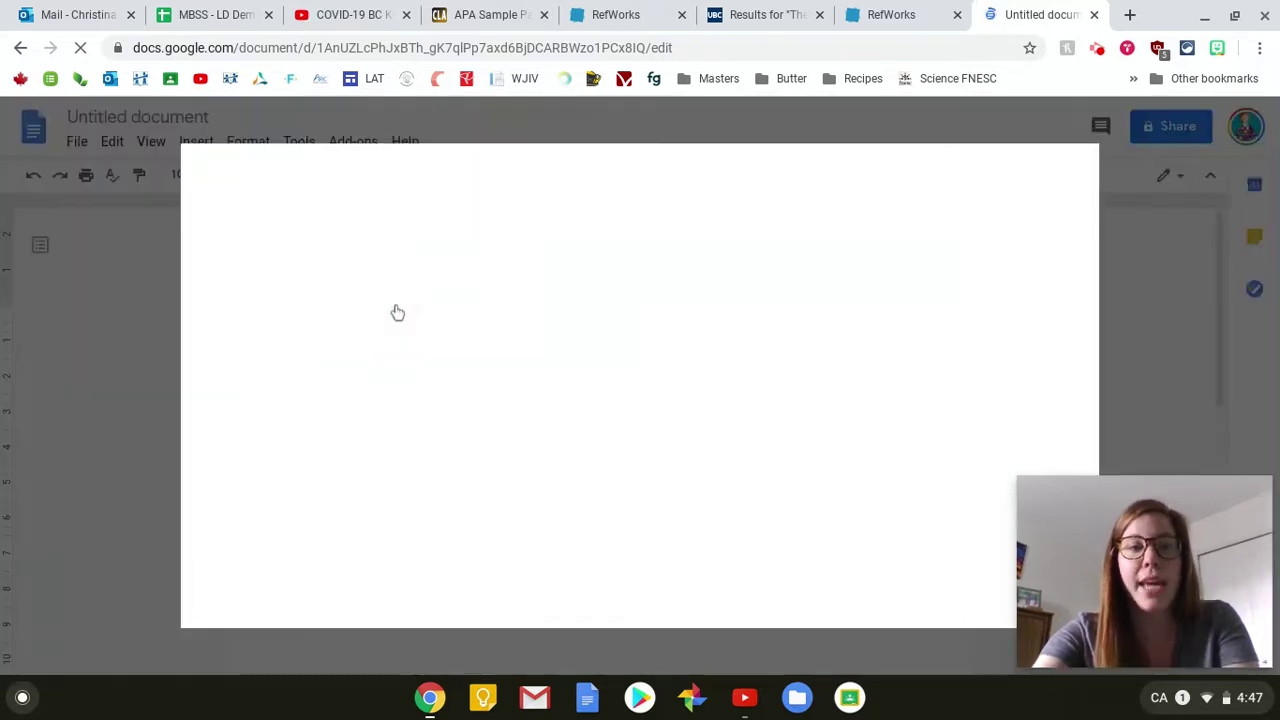
{"action": "left_click", "coordinate": [595, 285]}
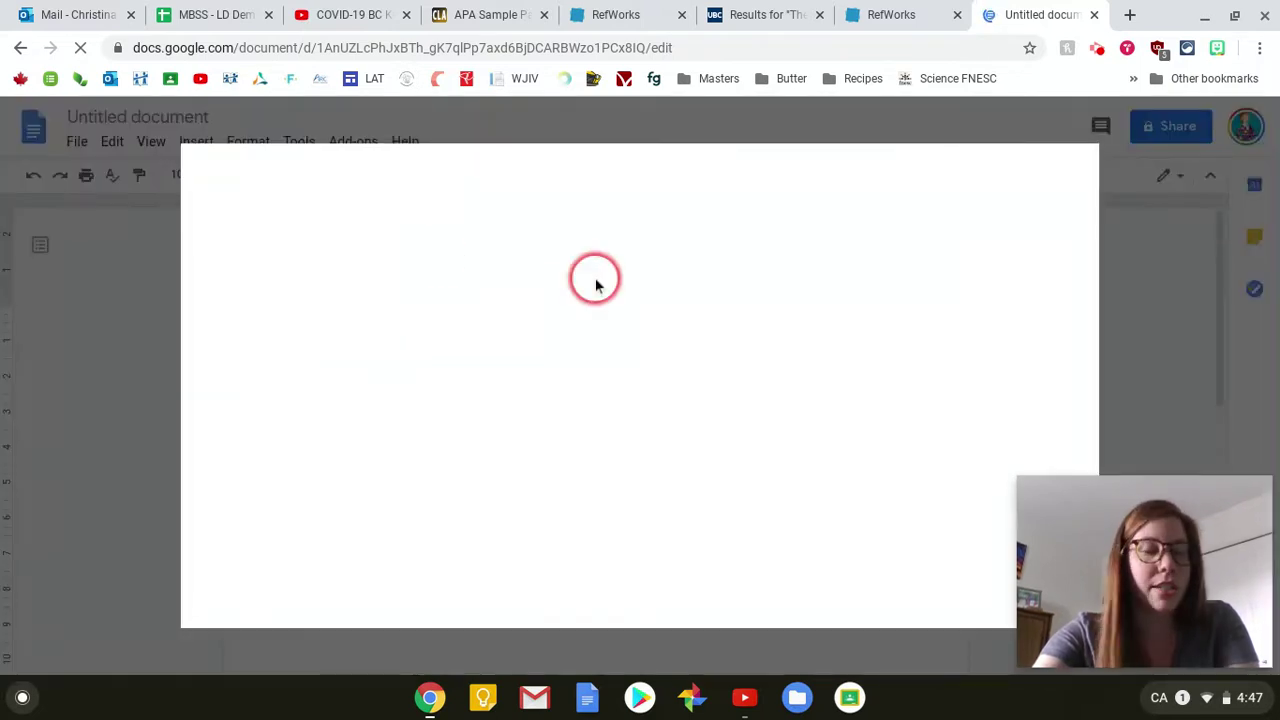
{"action": "left_click", "coordinate": [668, 278]}
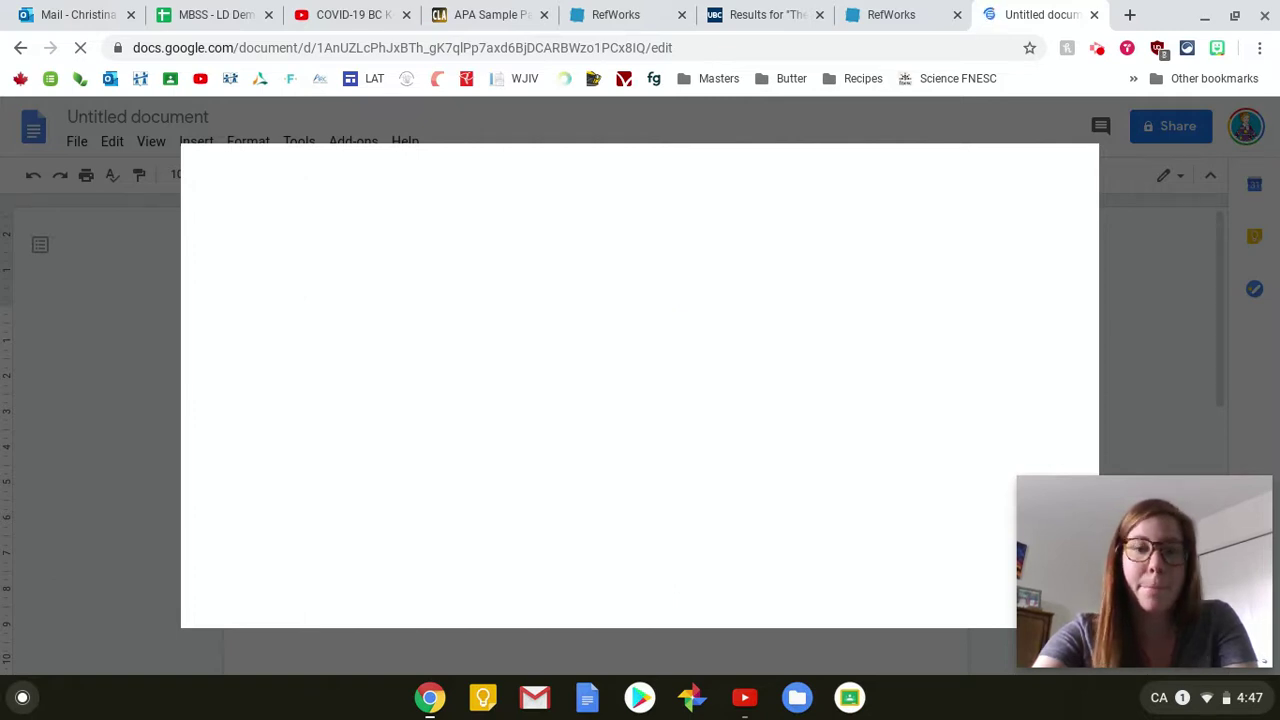
{"action": "left_click", "coordinate": [713, 252]}
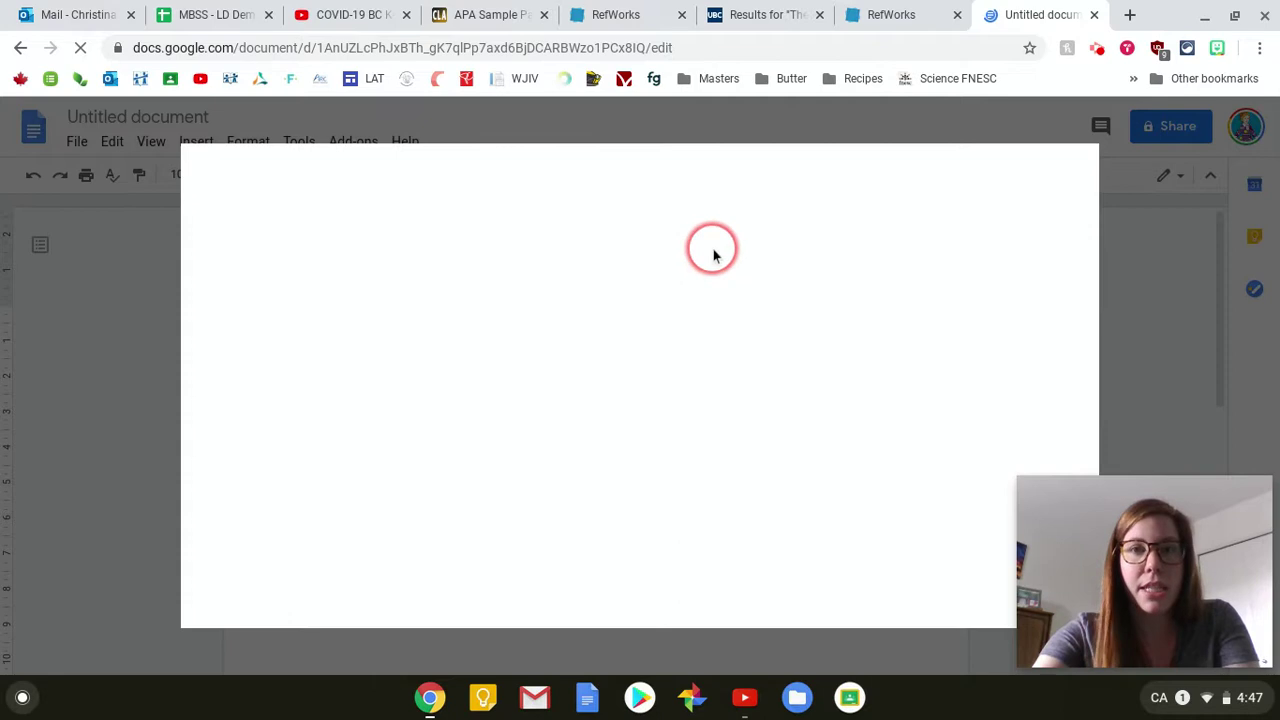
{"action": "left_click", "coordinate": [710, 175]}
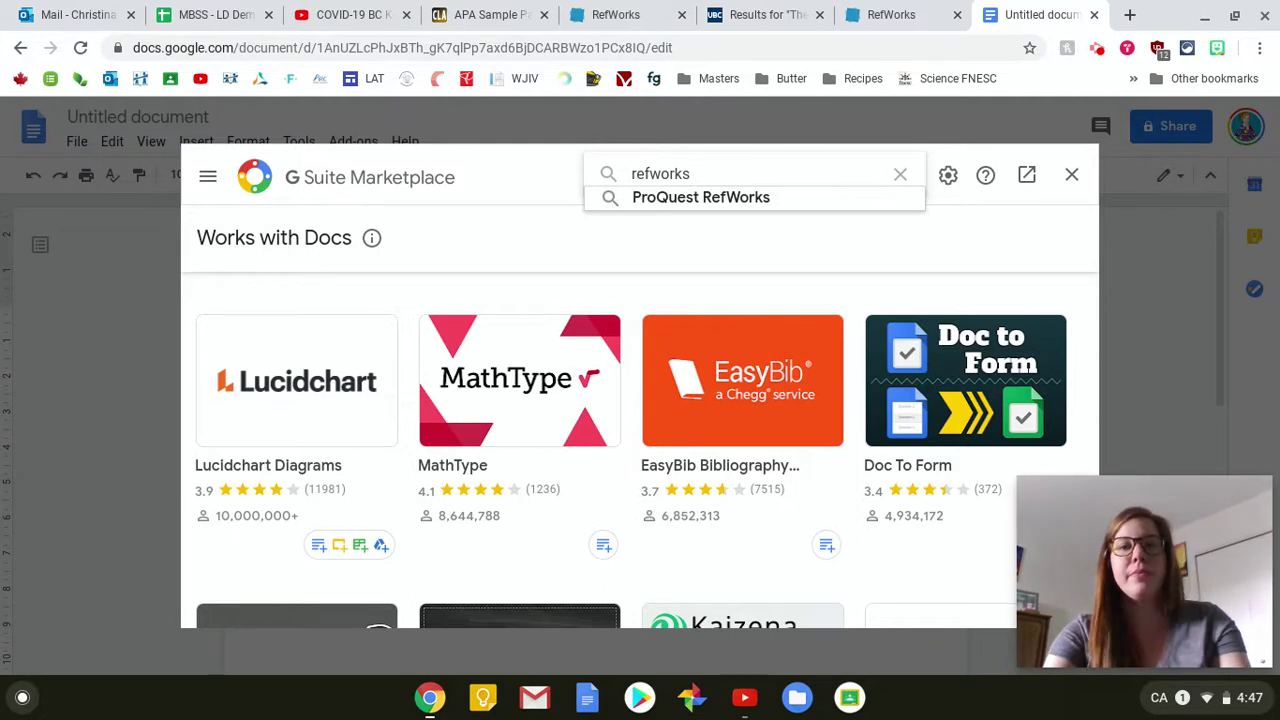
{"action": "left_click", "coordinate": [789, 197]}
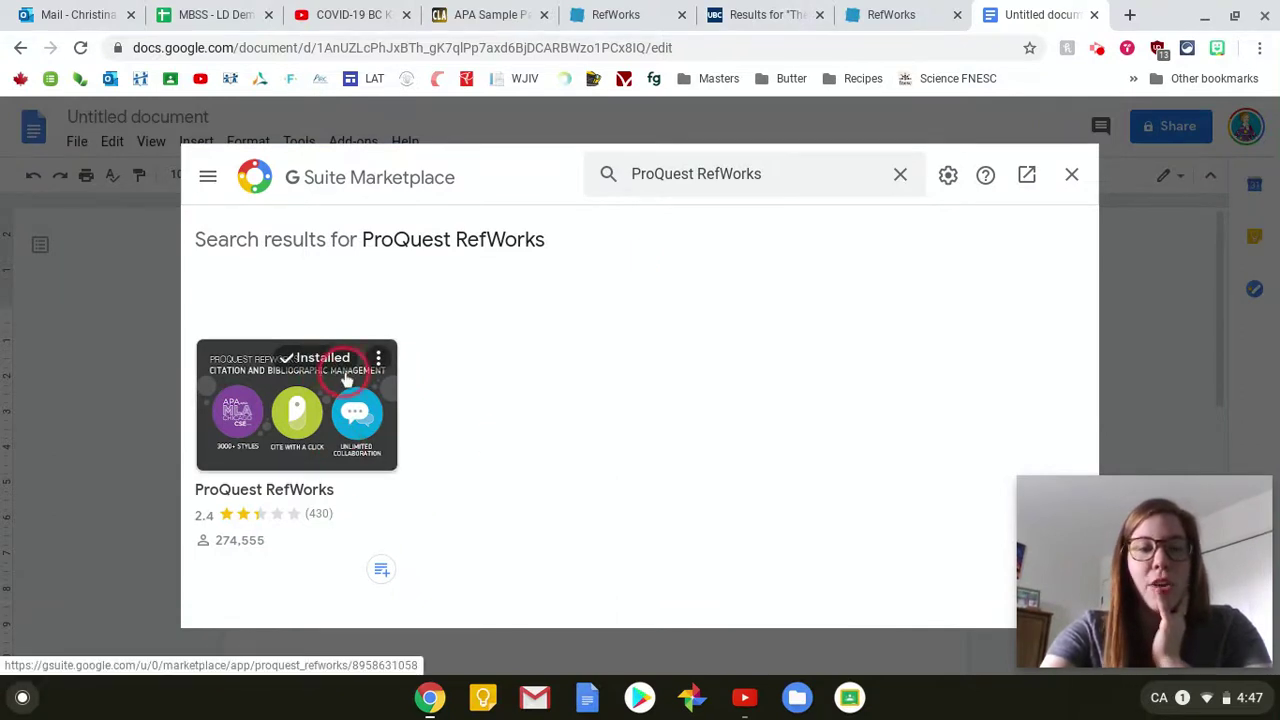
{"action": "left_click", "coordinate": [1071, 177]}
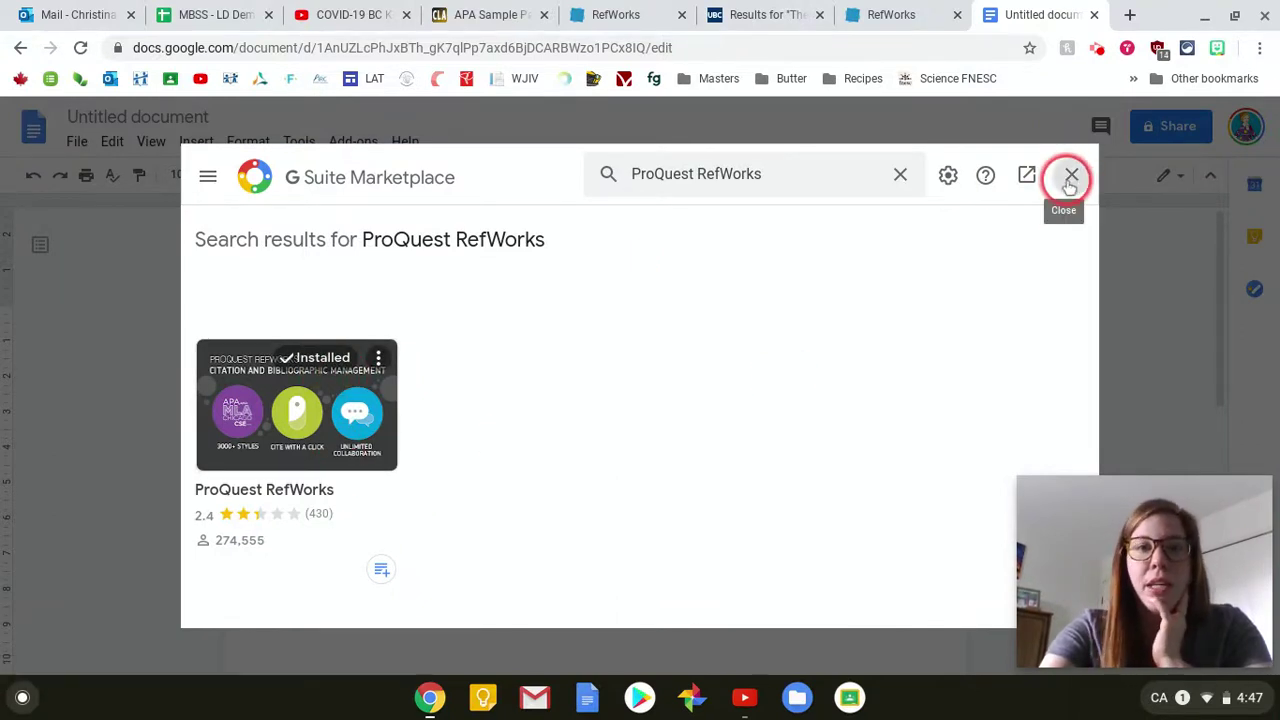
Open the ProQuest RefWorks citation manager beside the document and sign in to the RefWorks account.
{"action": "left_click", "coordinate": [351, 143]}
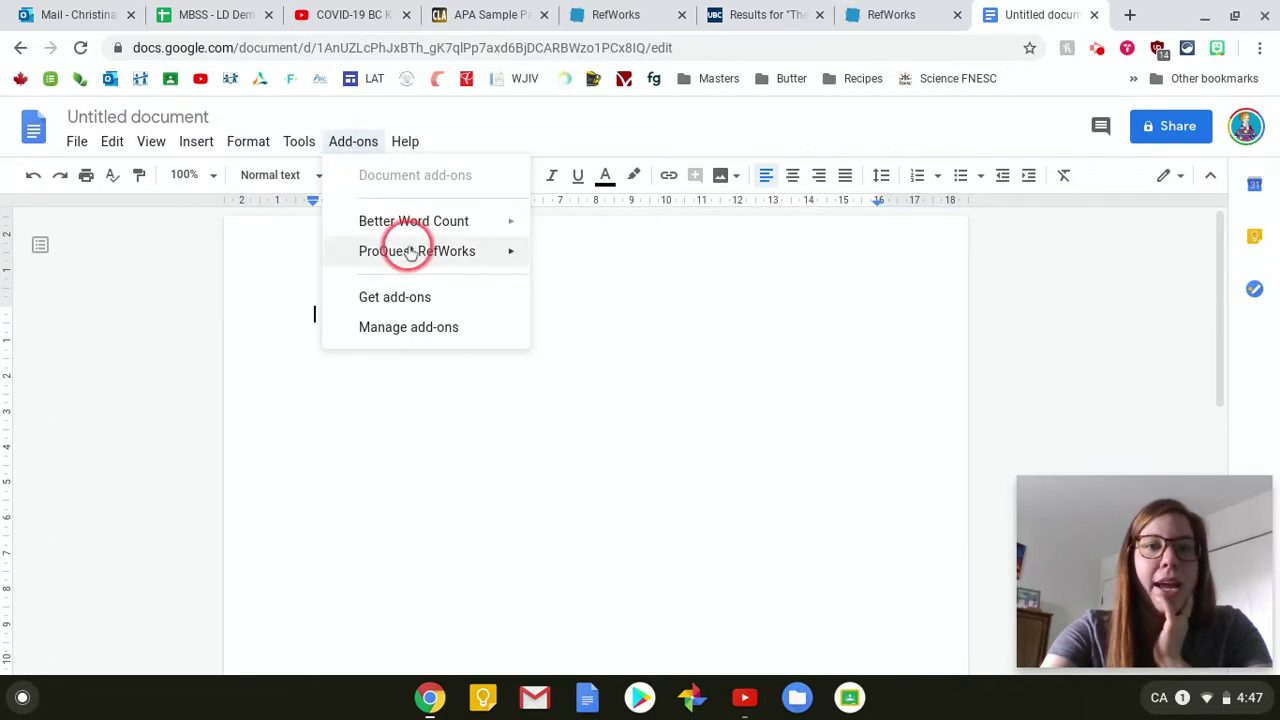
{"action": "mouse_move", "coordinate": [372, 250]}
{"action": "left_click", "coordinate": [640, 258]}
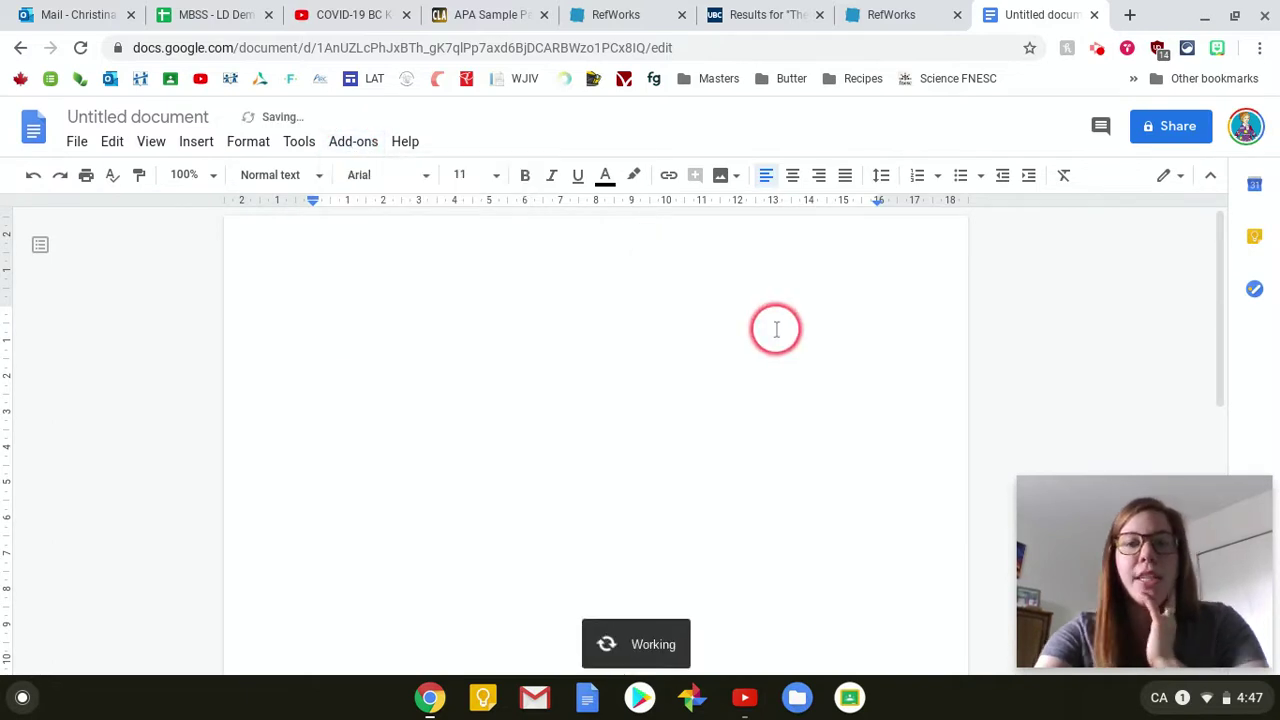
{"action": "mouse_move", "coordinate": [1130, 570]}
{"action": "left_click_drag", "start_coordinate": [1130, 570], "coordinate": [6, 518]}
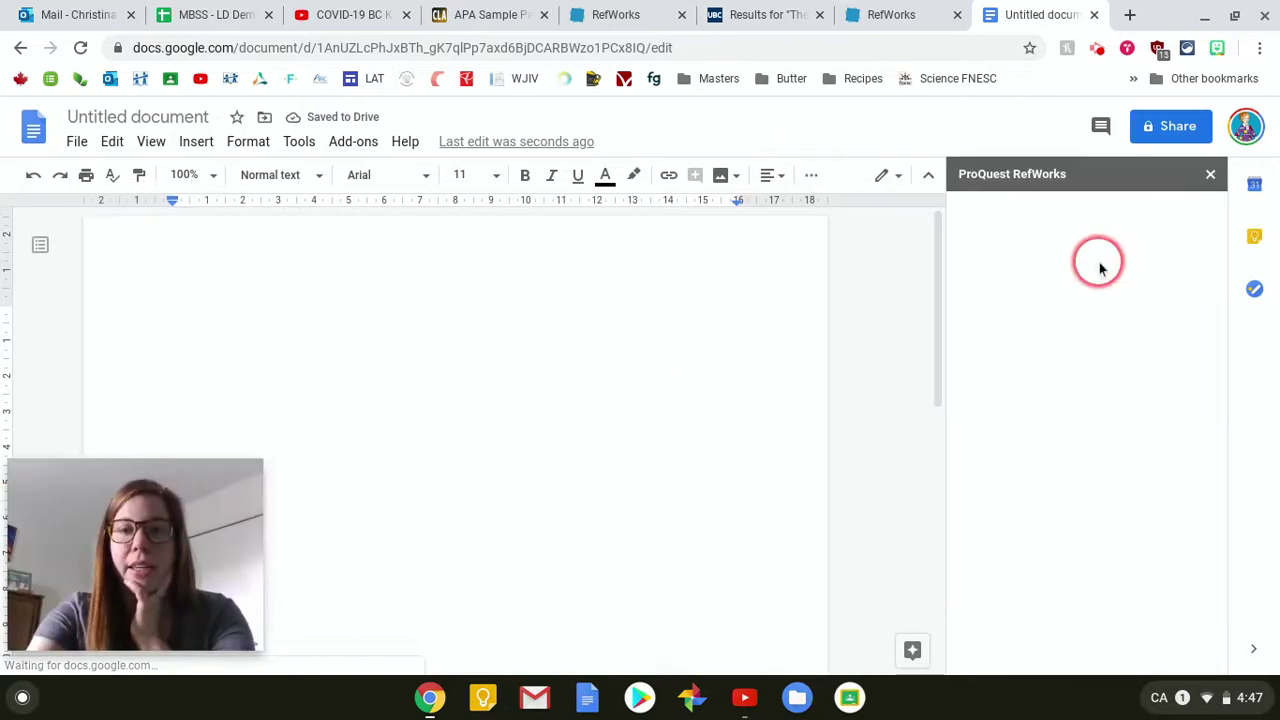
{"action": "left_click", "coordinate": [1019, 362]}
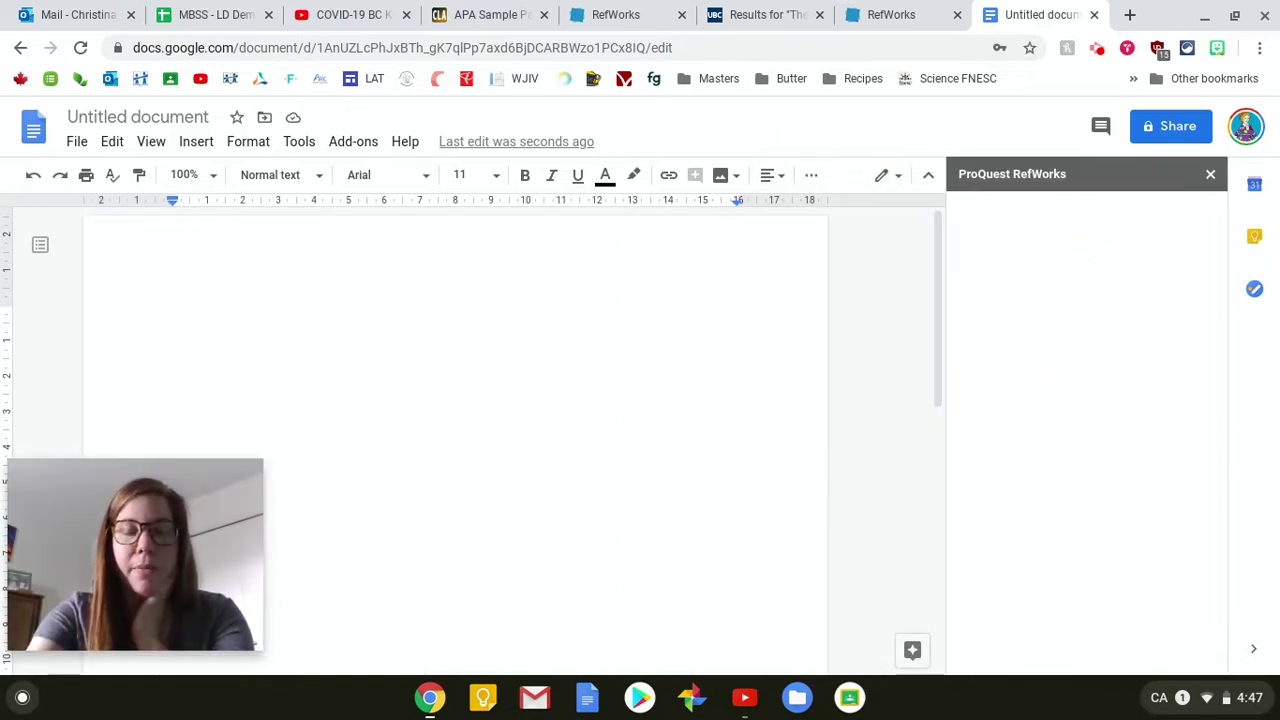
{"action": "left_click", "coordinate": [1105, 308]}
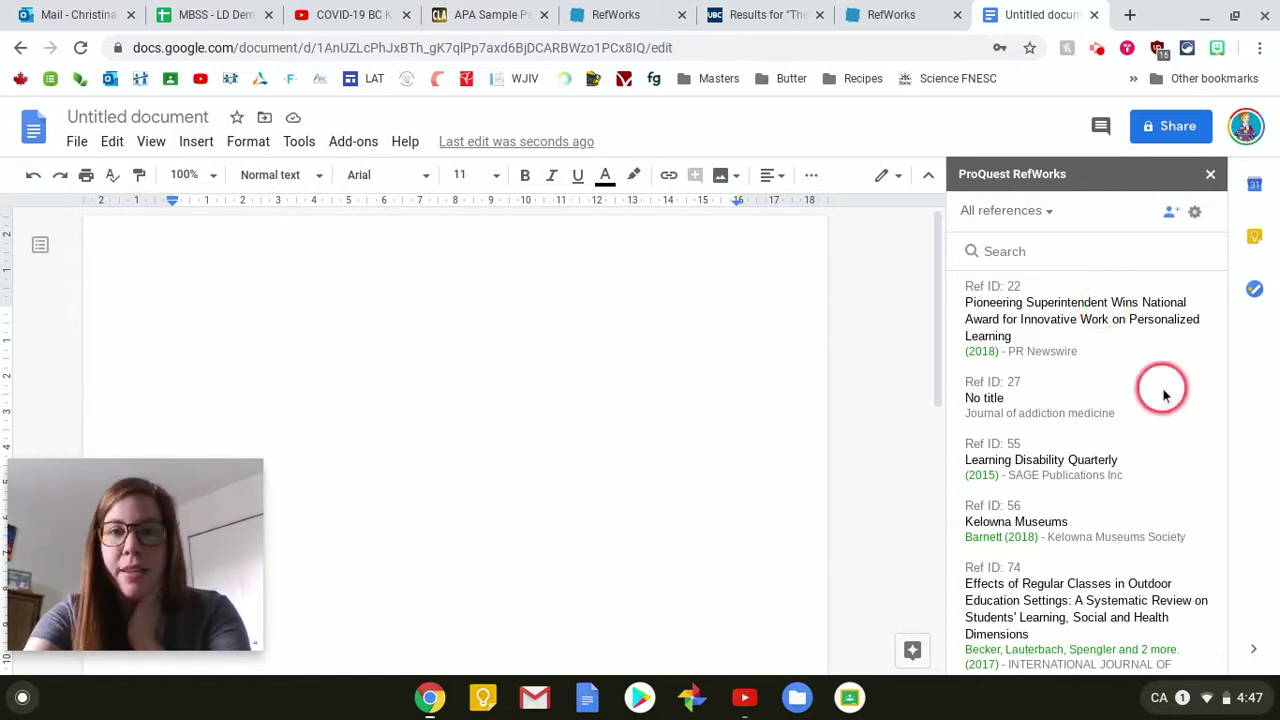
Limit the RefWorks reference list to the Museum Critique folder and look through its references.
{"action": "mouse_move", "coordinate": [1103, 317]}
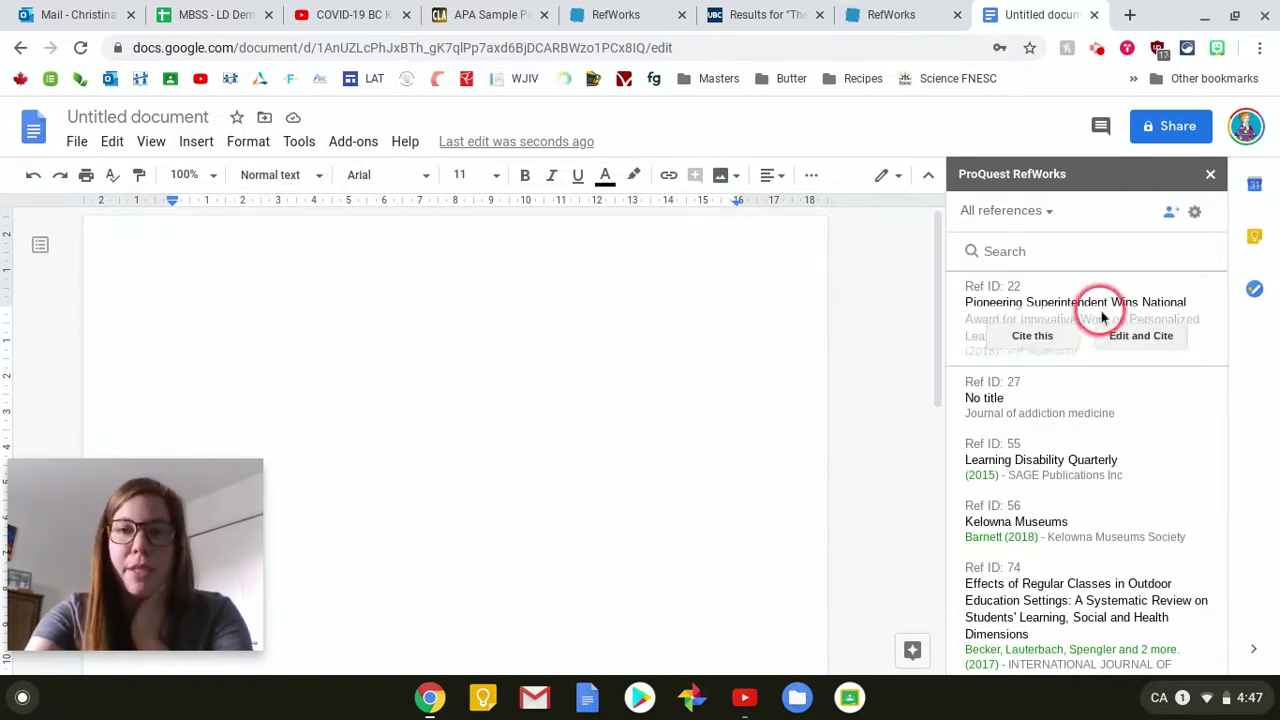
{"action": "left_click", "coordinate": [1052, 214]}
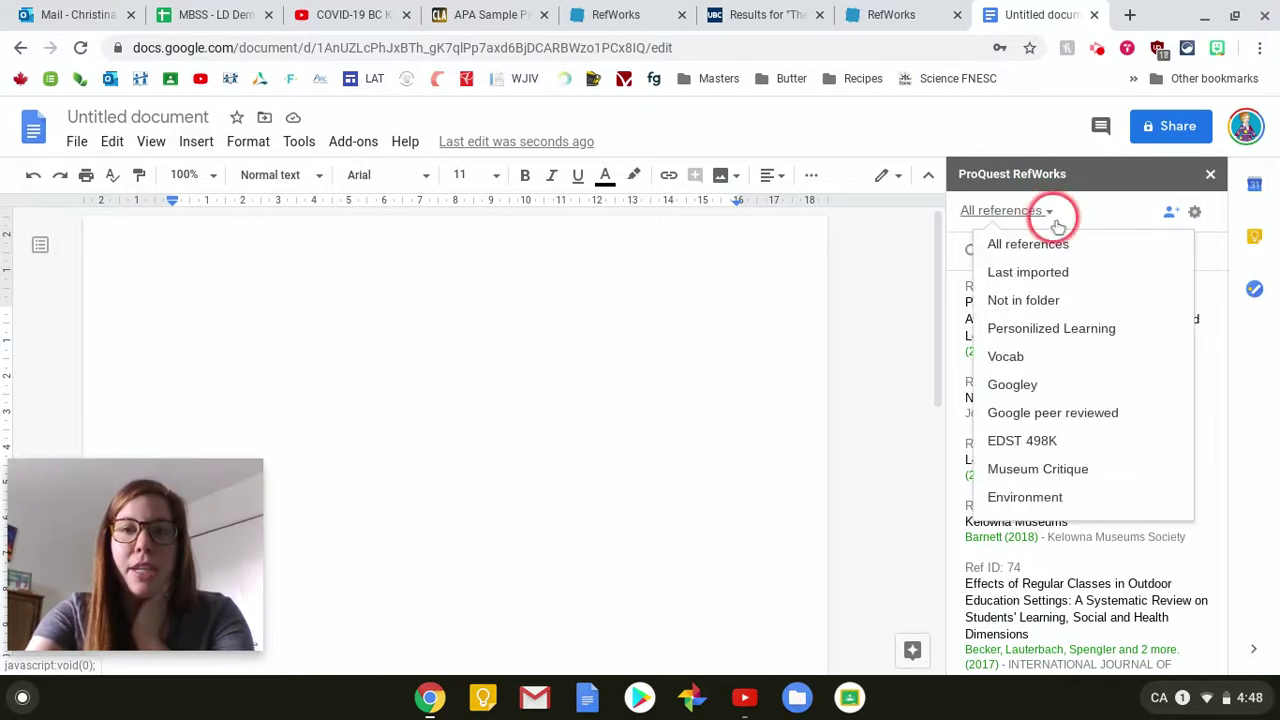
{"action": "left_click", "coordinate": [1014, 470]}
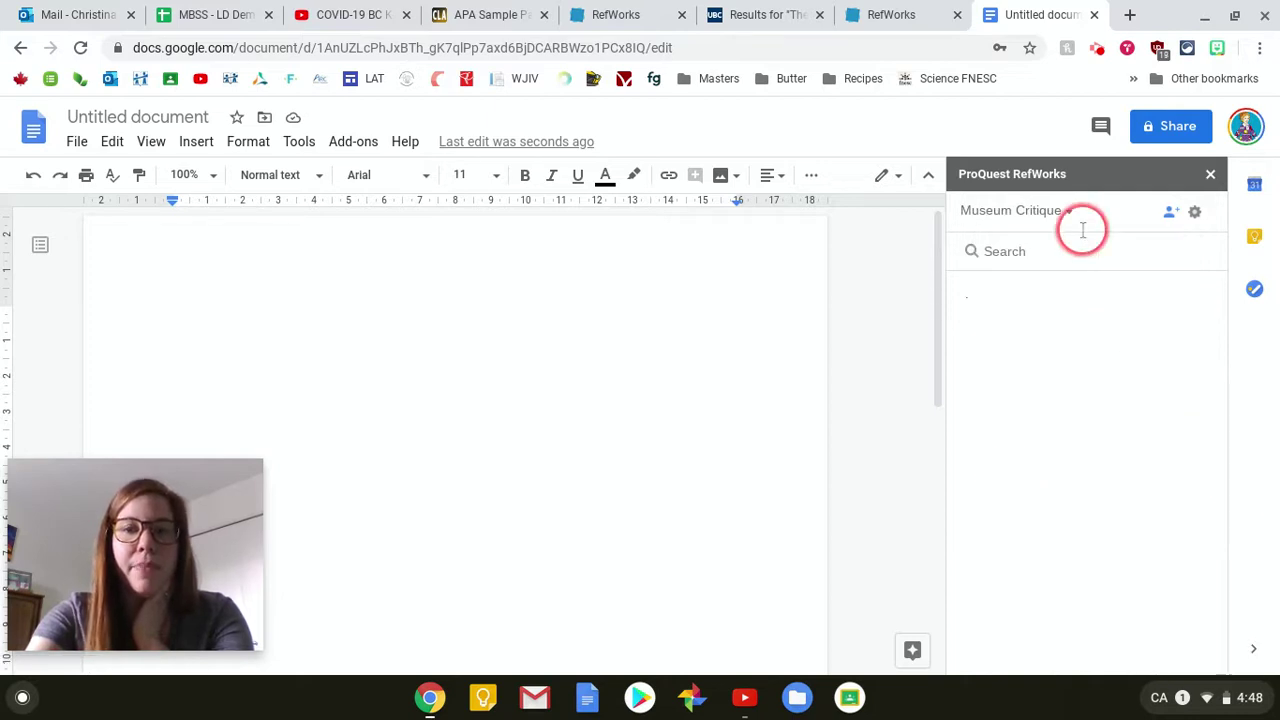
{"action": "scroll", "coordinate": [1163, 398], "scroll_direction": "down", "scroll_amount": 3}
{"action": "scroll", "coordinate": [1160, 397], "scroll_direction": "up", "scroll_amount": 3}
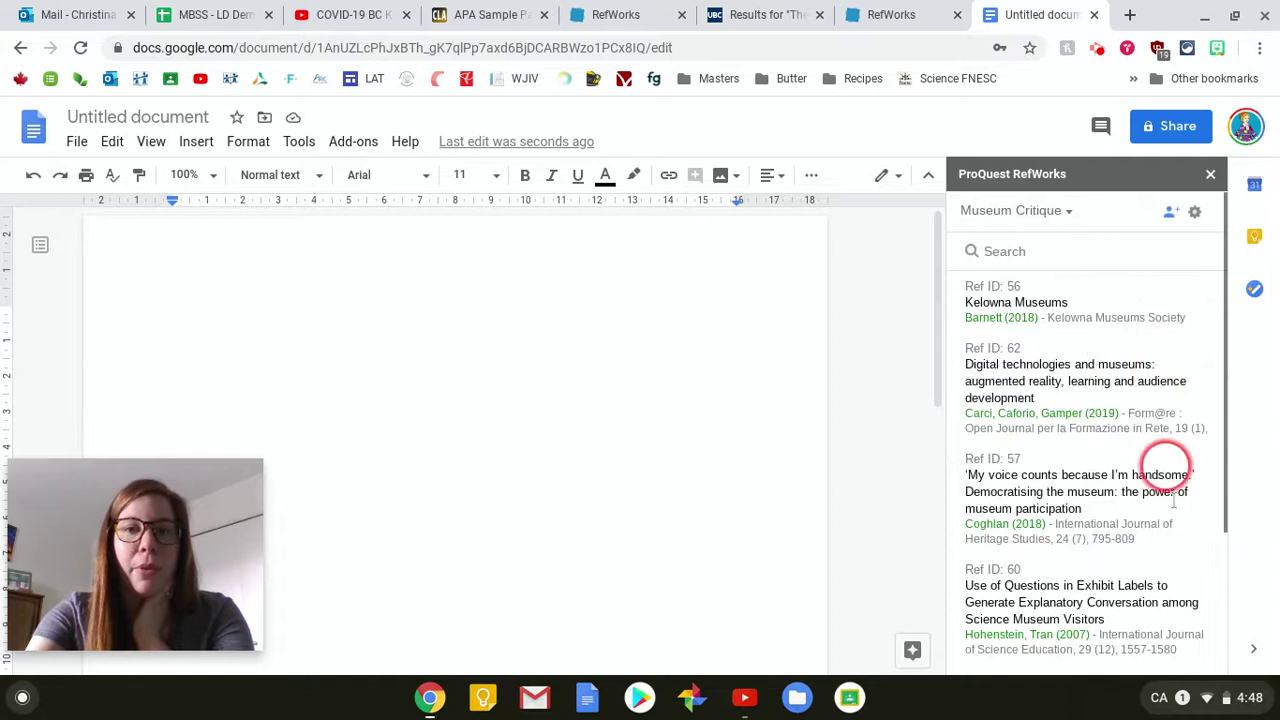
{"action": "mouse_move", "coordinate": [1113, 432]}
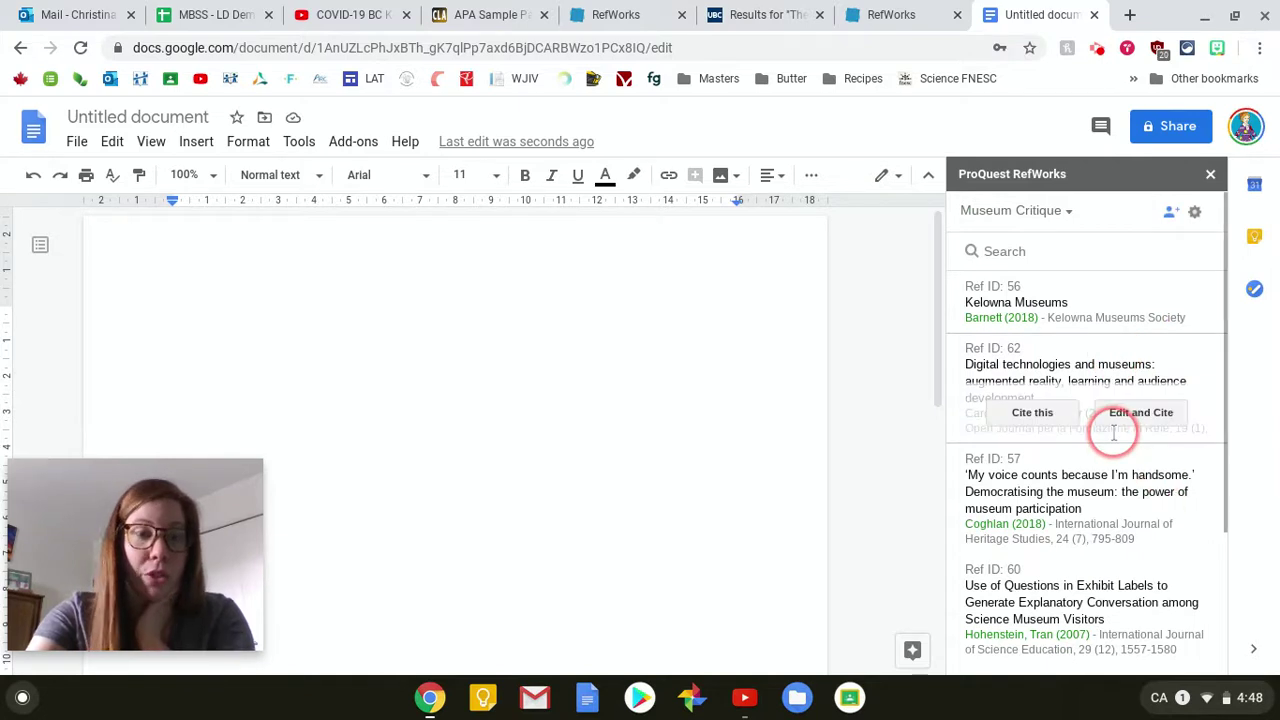
Set the document's citation style to "APA 7th - No Case Changes (No Title Casing), DOI: empty".
{"action": "left_click", "coordinate": [1195, 213]}
{"action": "left_click", "coordinate": [1166, 247]}
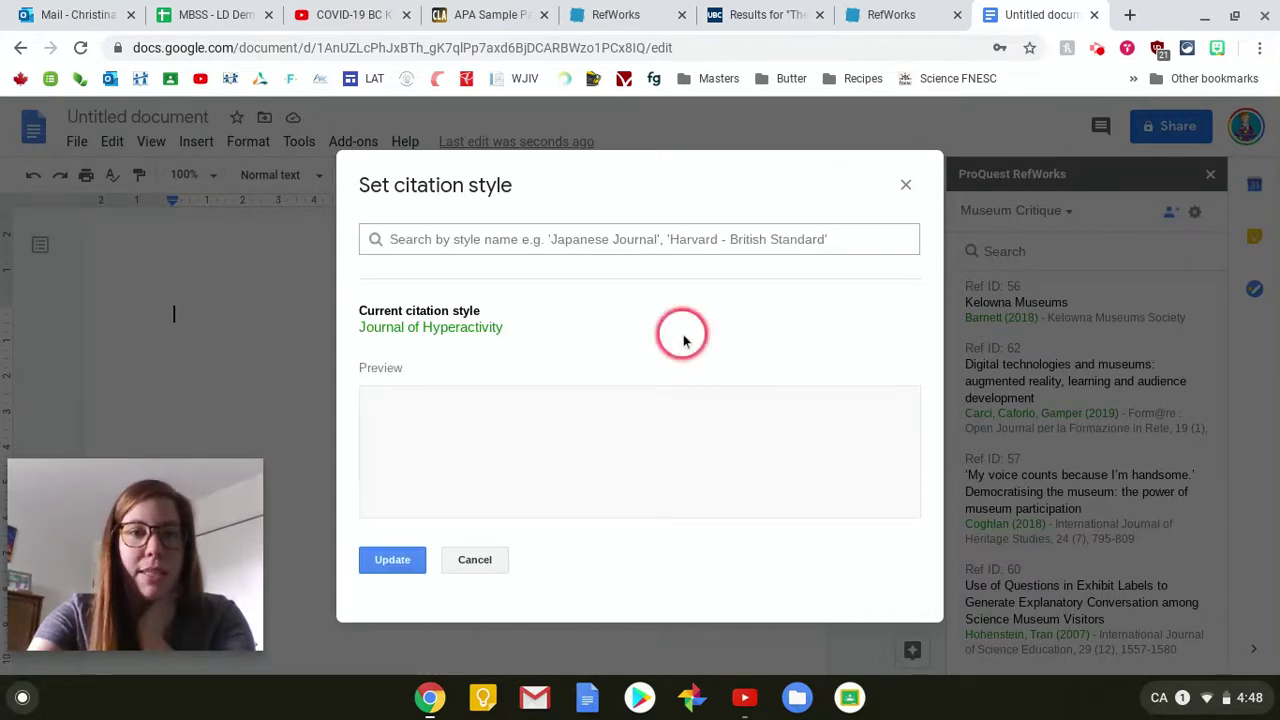
{"action": "left_click", "coordinate": [530, 240]}
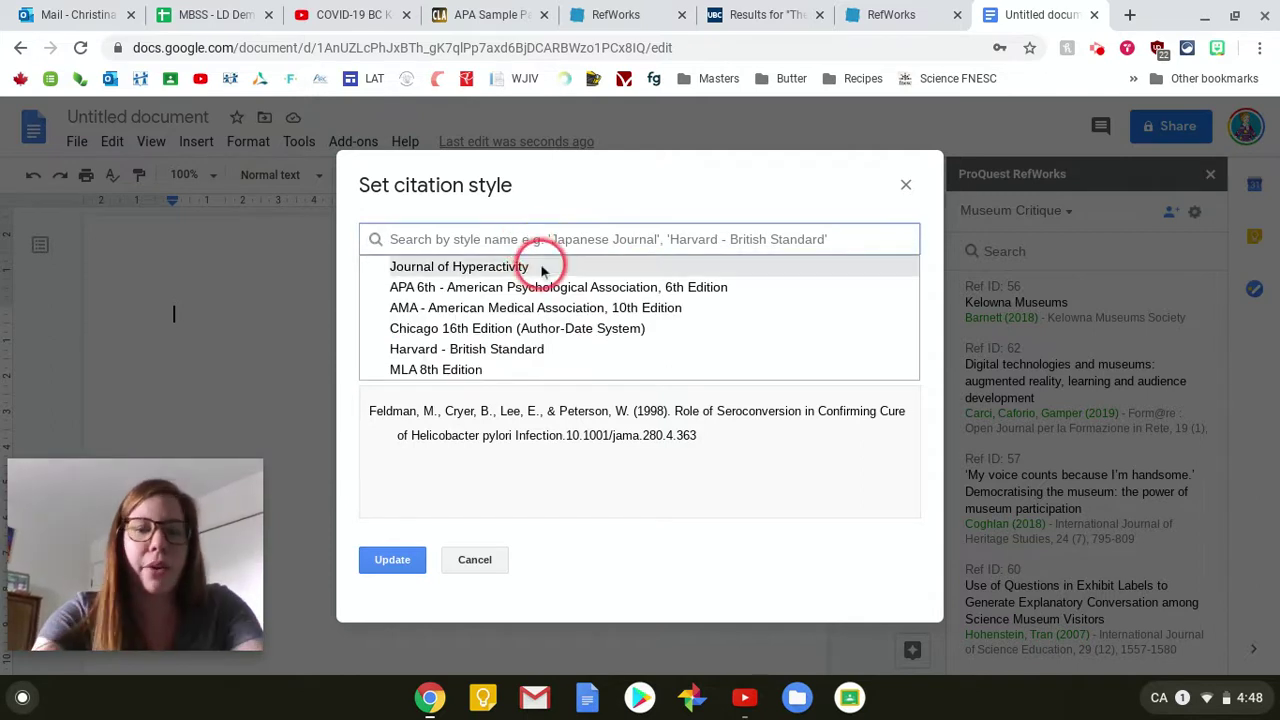
{"action": "type", "text": "apa"}
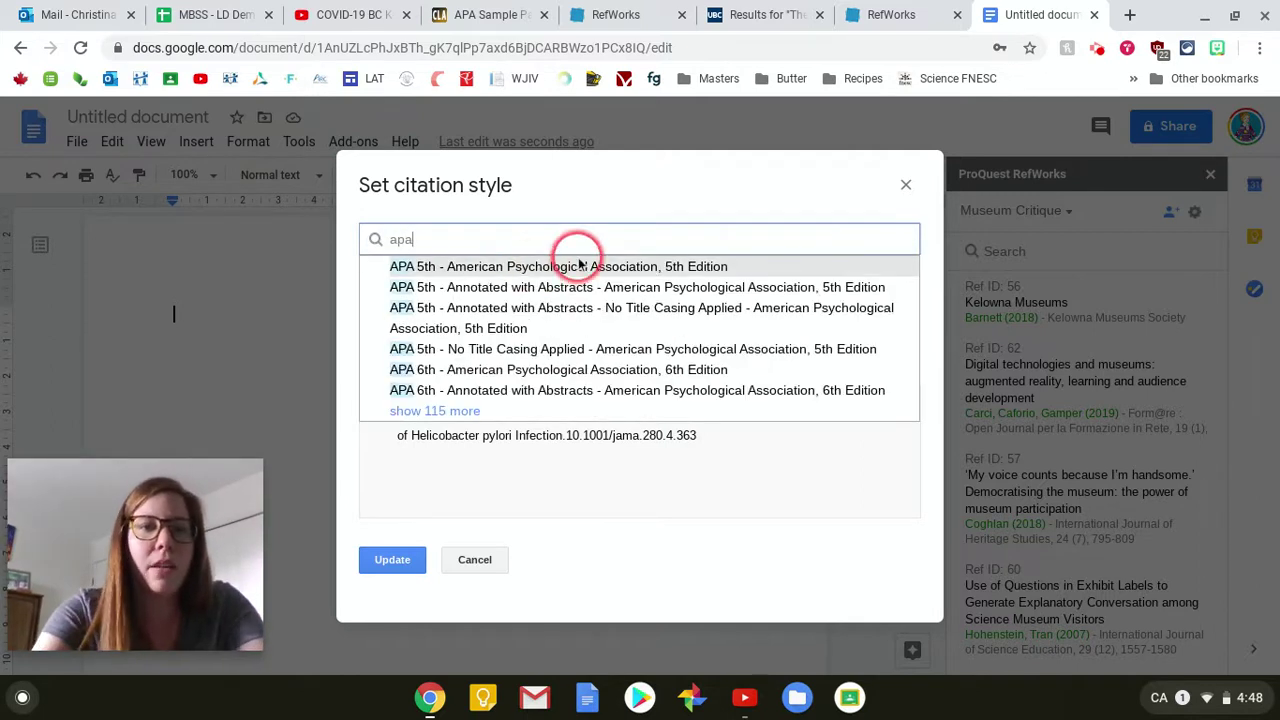
{"action": "left_click", "coordinate": [456, 418]}
{"action": "scroll", "coordinate": [480, 410], "scroll_direction": "down", "scroll_amount": 1}
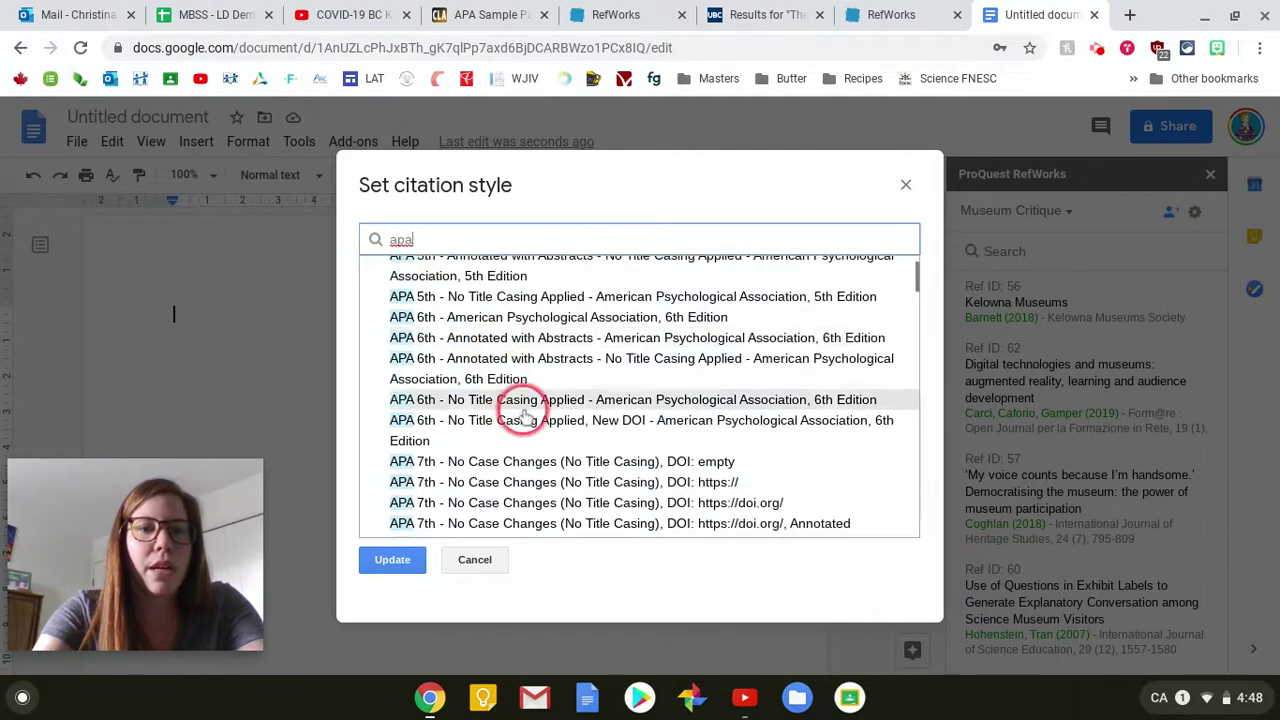
{"action": "scroll", "coordinate": [556, 468], "scroll_direction": "down", "scroll_amount": 1}
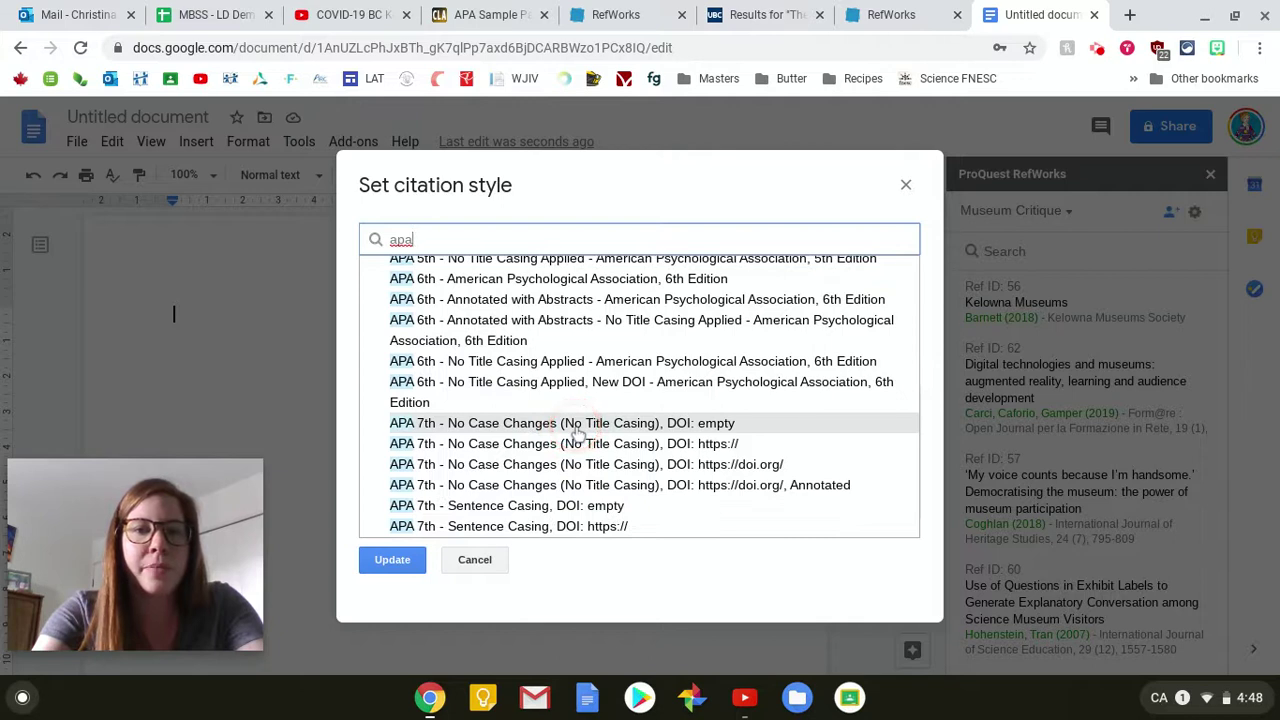
{"action": "scroll", "coordinate": [578, 432], "scroll_direction": "down", "scroll_amount": 3}
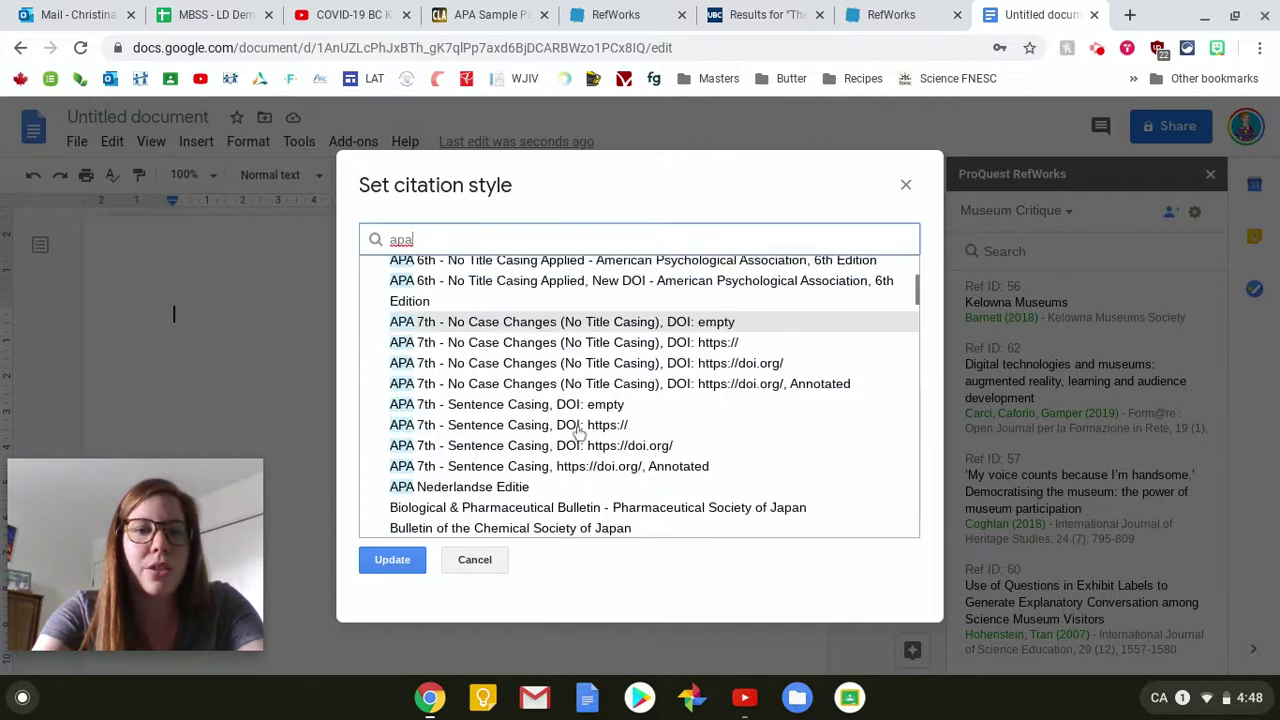
{"action": "scroll", "coordinate": [578, 432], "scroll_direction": "up", "scroll_amount": 1}
{"action": "left_click", "coordinate": [600, 342]}
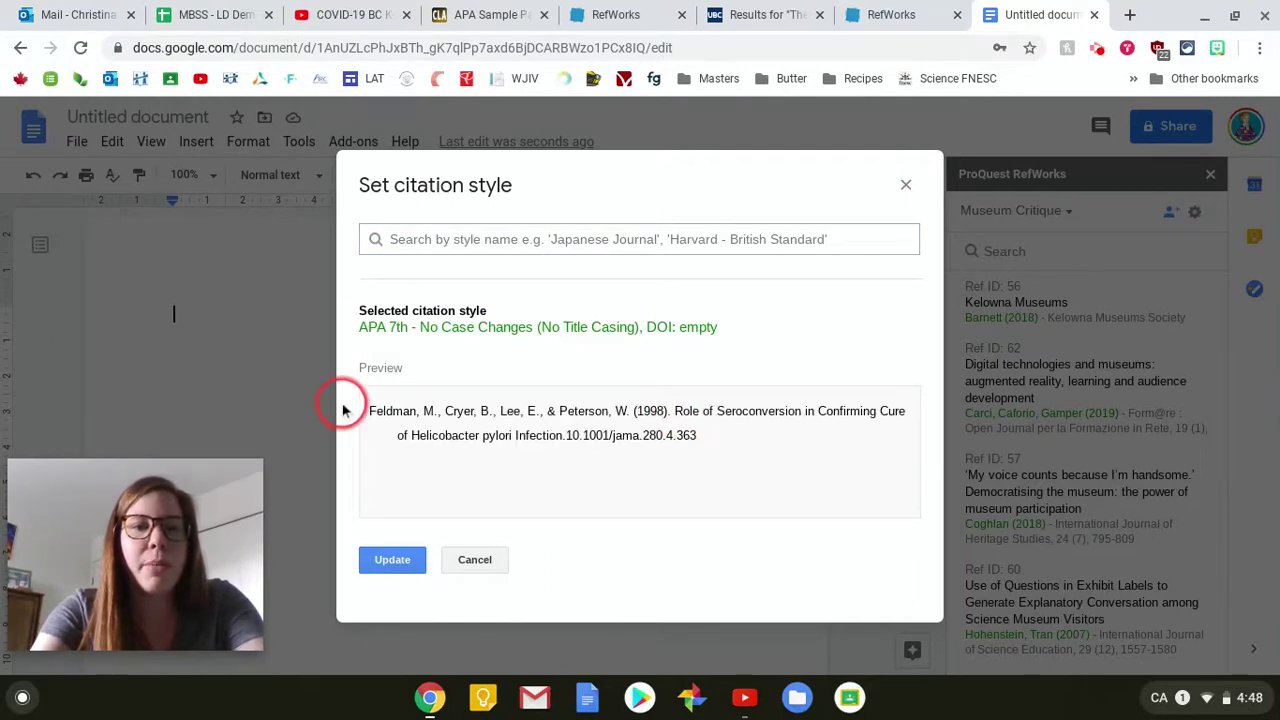
{"action": "left_click", "coordinate": [405, 560]}
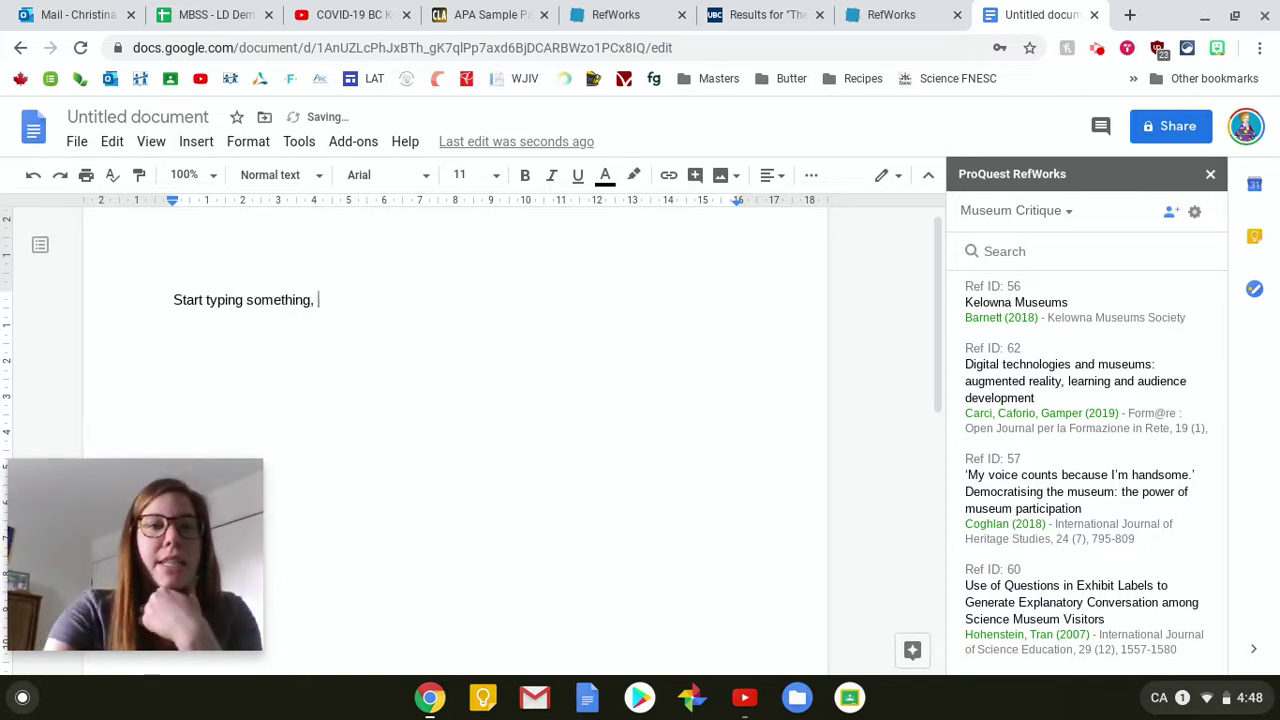
Write "Start typing something," in the document and cite the Kelowna Museums reference after it.
{"action": "mouse_move", "coordinate": [1063, 311]}
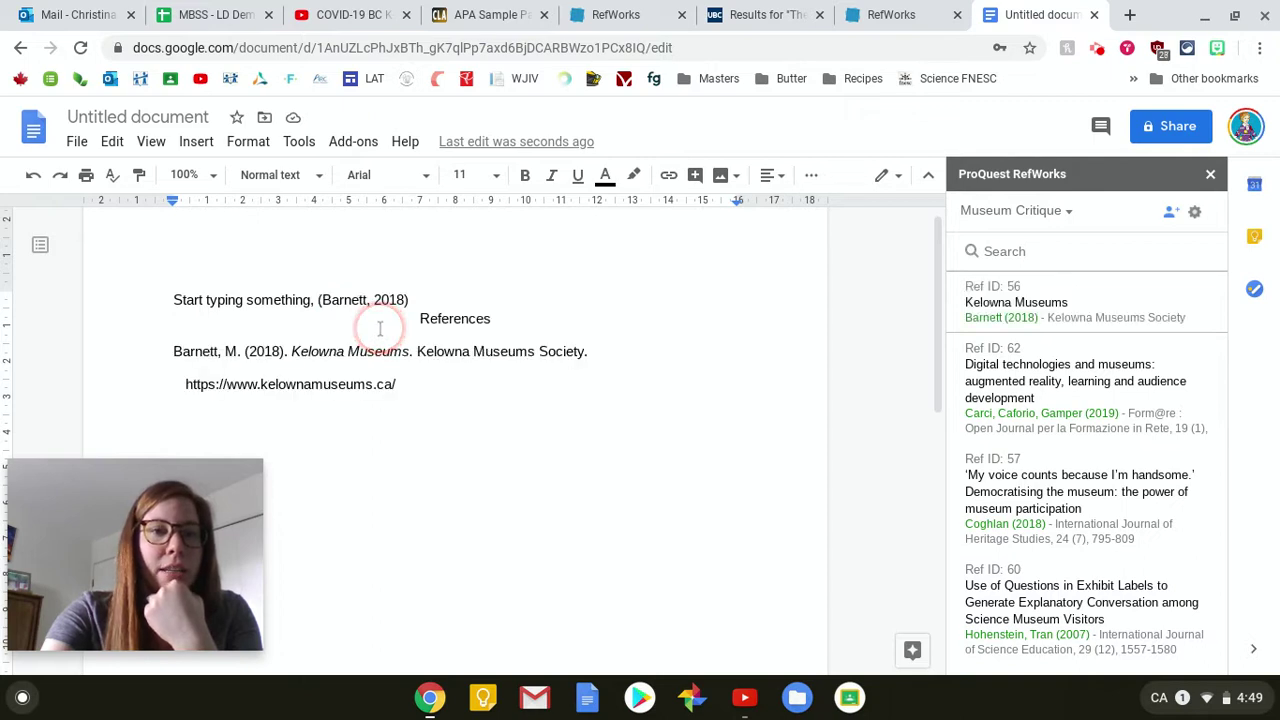
Insert blank lines after the Kelowna Museums citation to push the References list further down the page.
{"action": "left_click", "coordinate": [440, 299]}
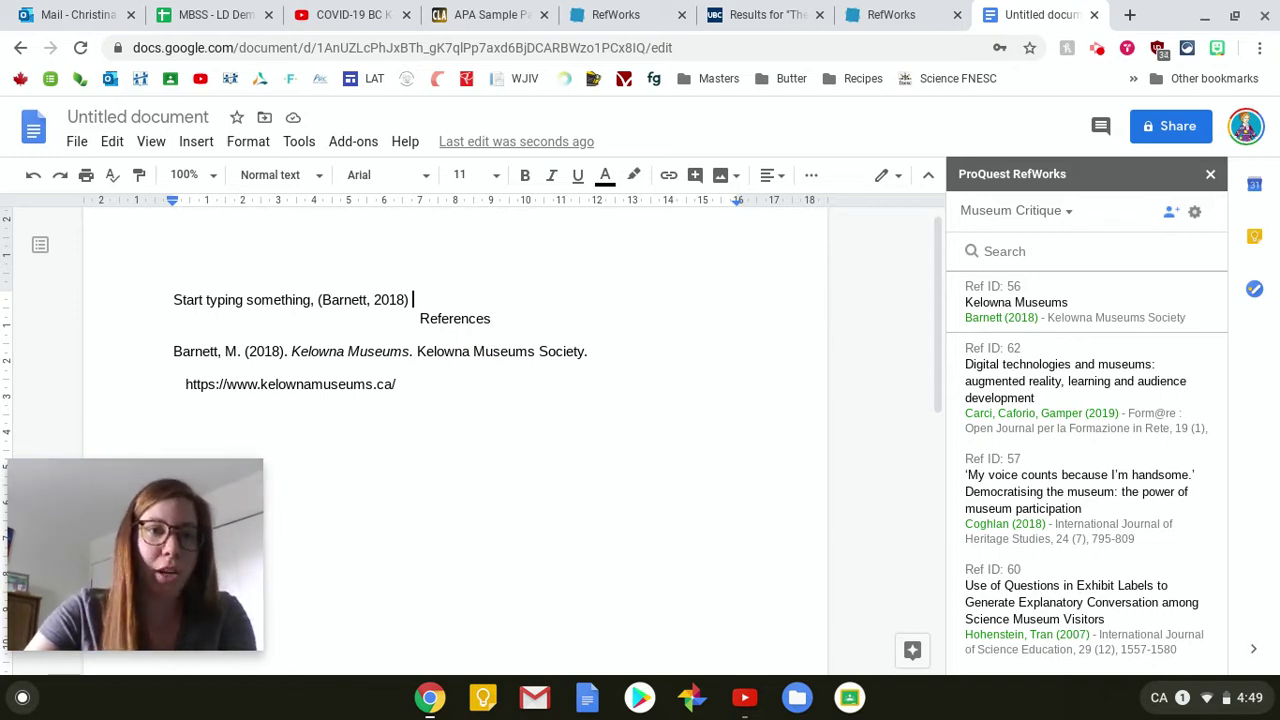
{"action": "key", "text": "Return"}
{"action": "key", "text": "Return"}
{"action": "key", "text": "Return"}
{"action": "key", "text": "Return"}
{"action": "key", "text": "Return"}
{"action": "key", "text": "Return"}
{"action": "key", "text": "Return"}
{"action": "key", "text": "Return"}
{"action": "key", "text": "Return"}
{"action": "key", "text": "Return"}
{"action": "key", "text": "Return"}
{"action": "key", "text": "Return"}
{"action": "key", "text": "Return"}
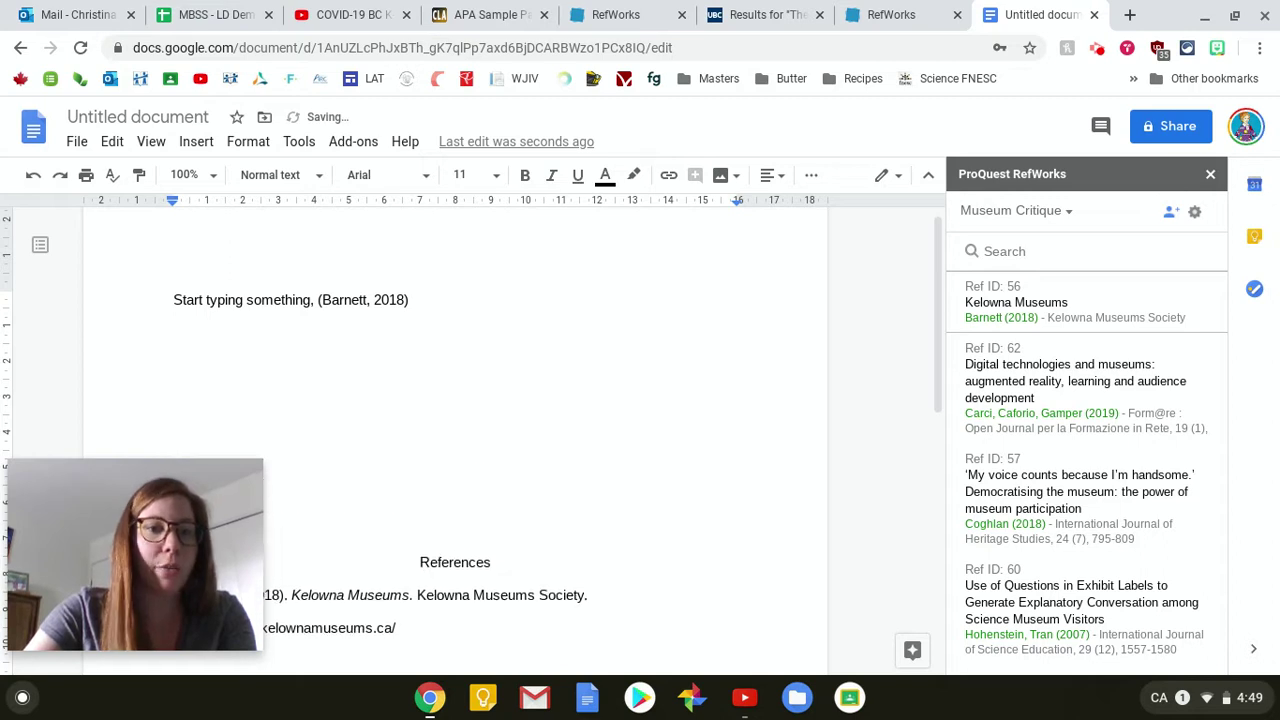
{"action": "key", "text": "Return"}
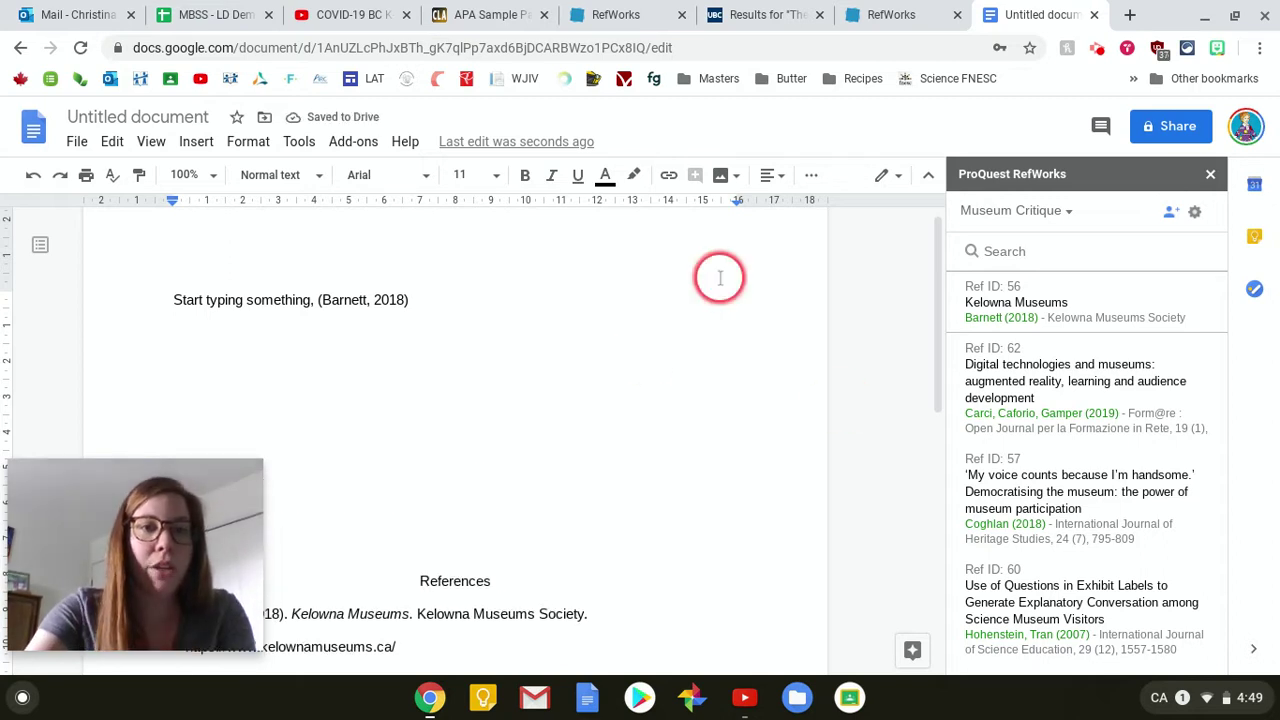
Write "New paragraph" on the line below the first sentence and cite the "My voice counts because I'm handsome." reference after it.
{"action": "left_click_drag", "start_coordinate": [566, 334], "coordinate": [547, 462]}
{"action": "left_click", "coordinate": [549, 470]}
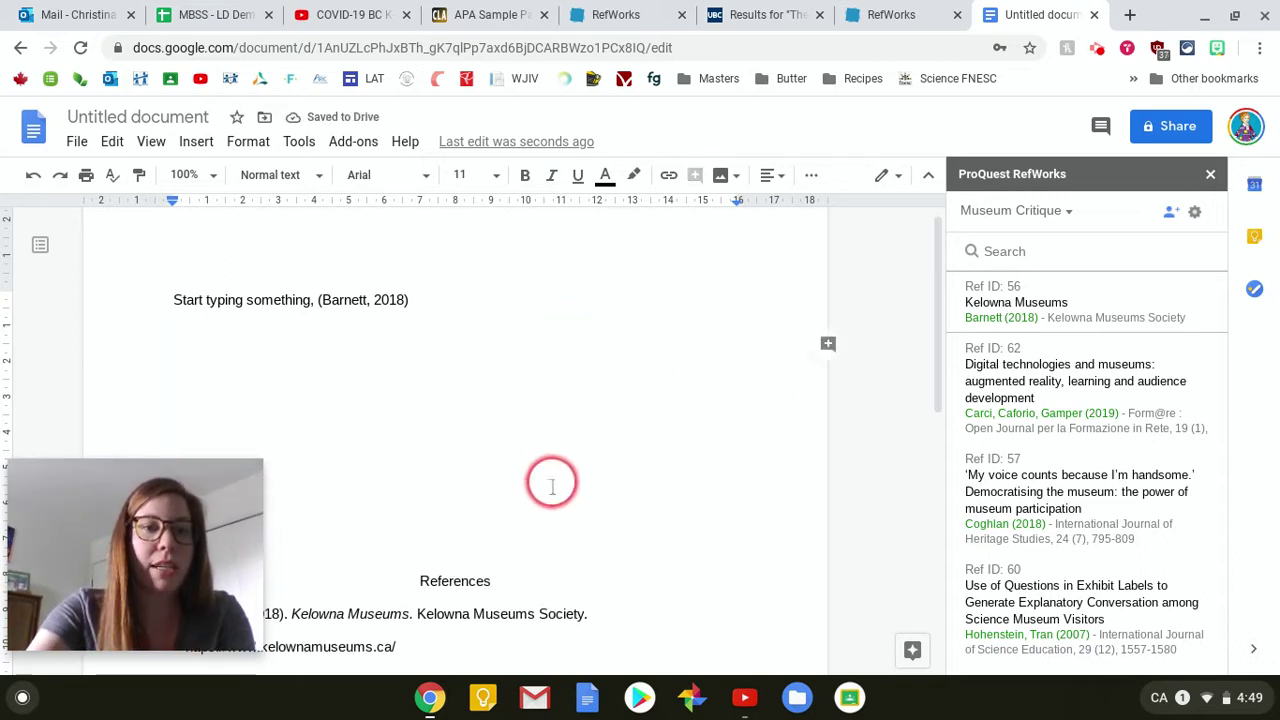
{"action": "left_click", "coordinate": [493, 297]}
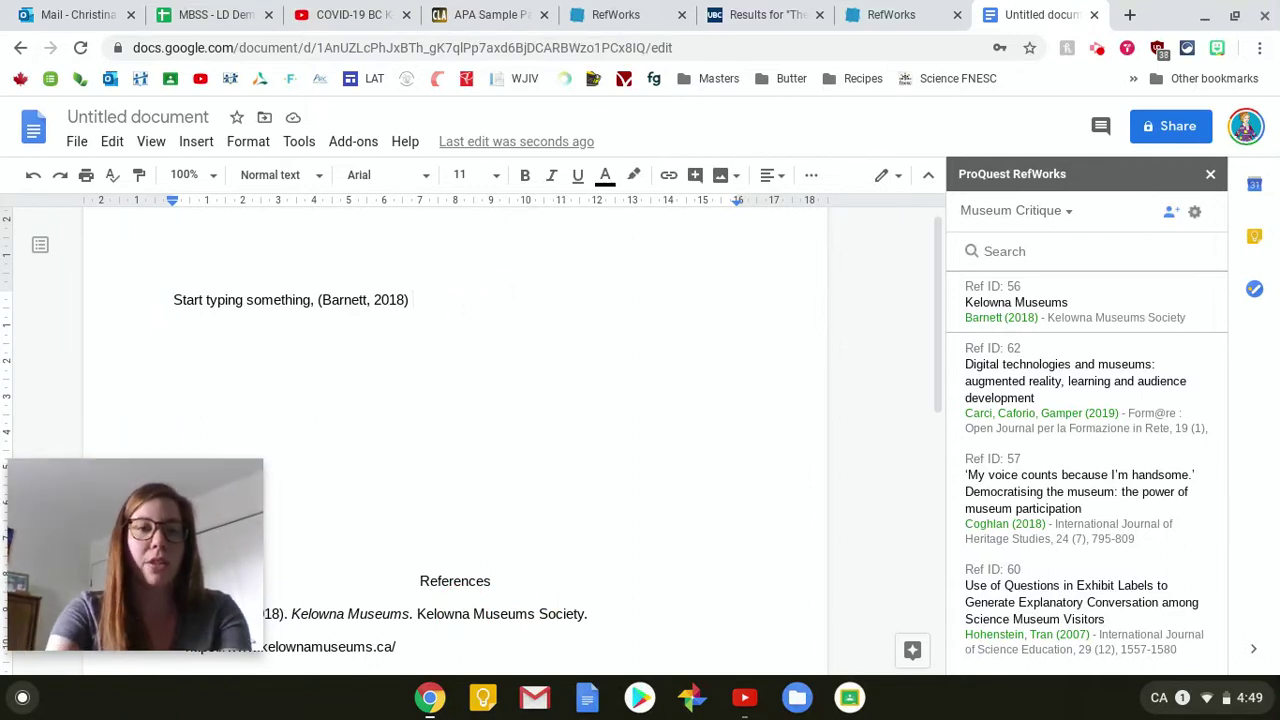
{"action": "left_click", "coordinate": [503, 338]}
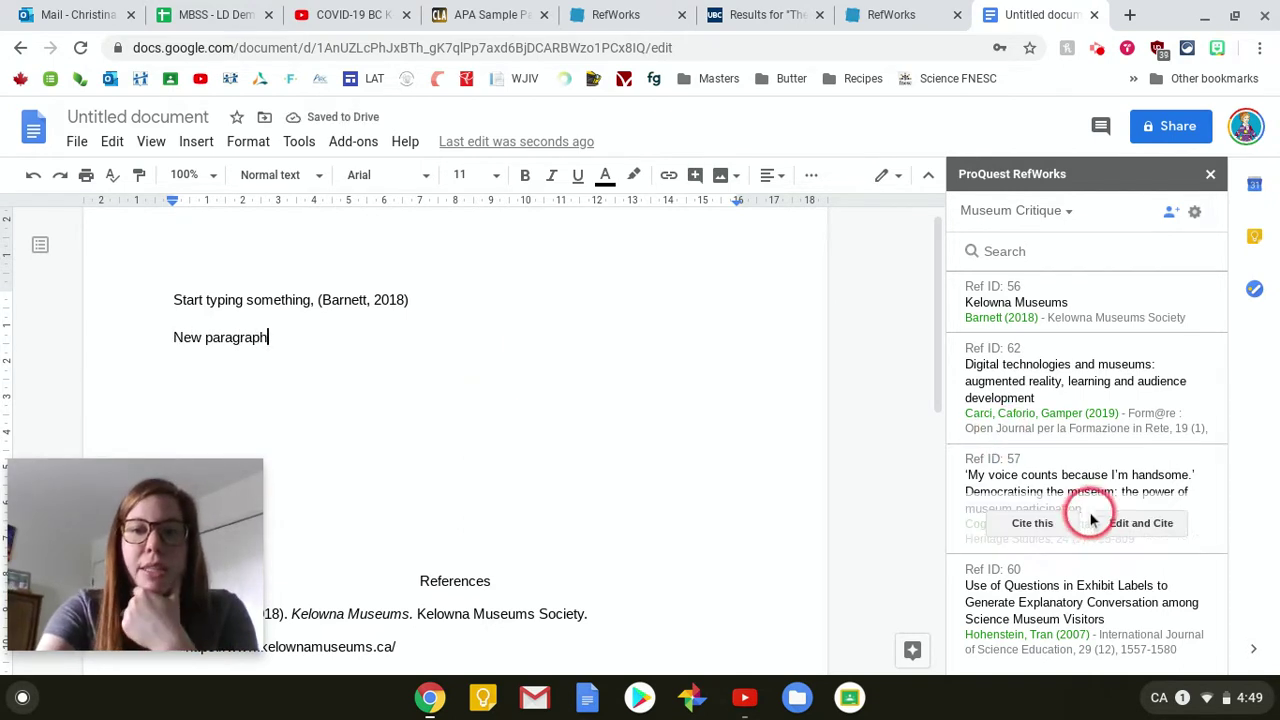
{"action": "left_click", "coordinate": [1037, 522]}
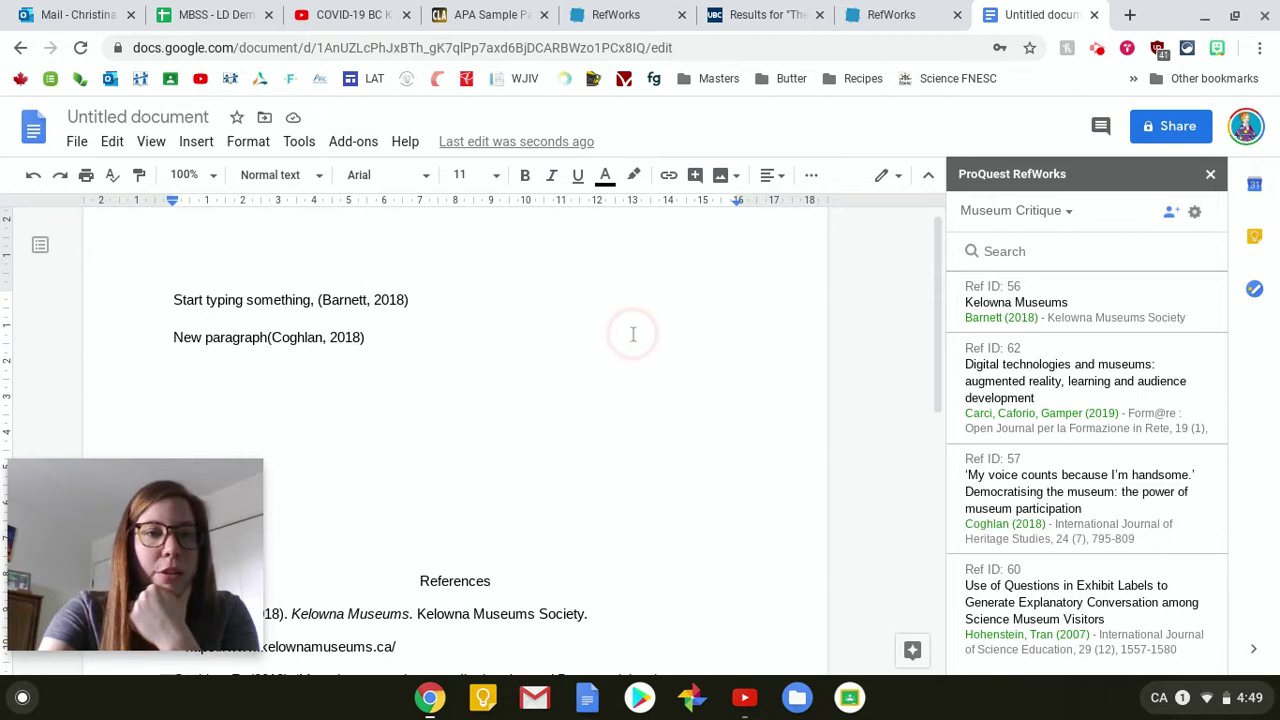
Examine the References list at the end of the document and the add-on's settings options.
{"action": "scroll", "coordinate": [543, 409], "scroll_direction": "down", "scroll_amount": 9}
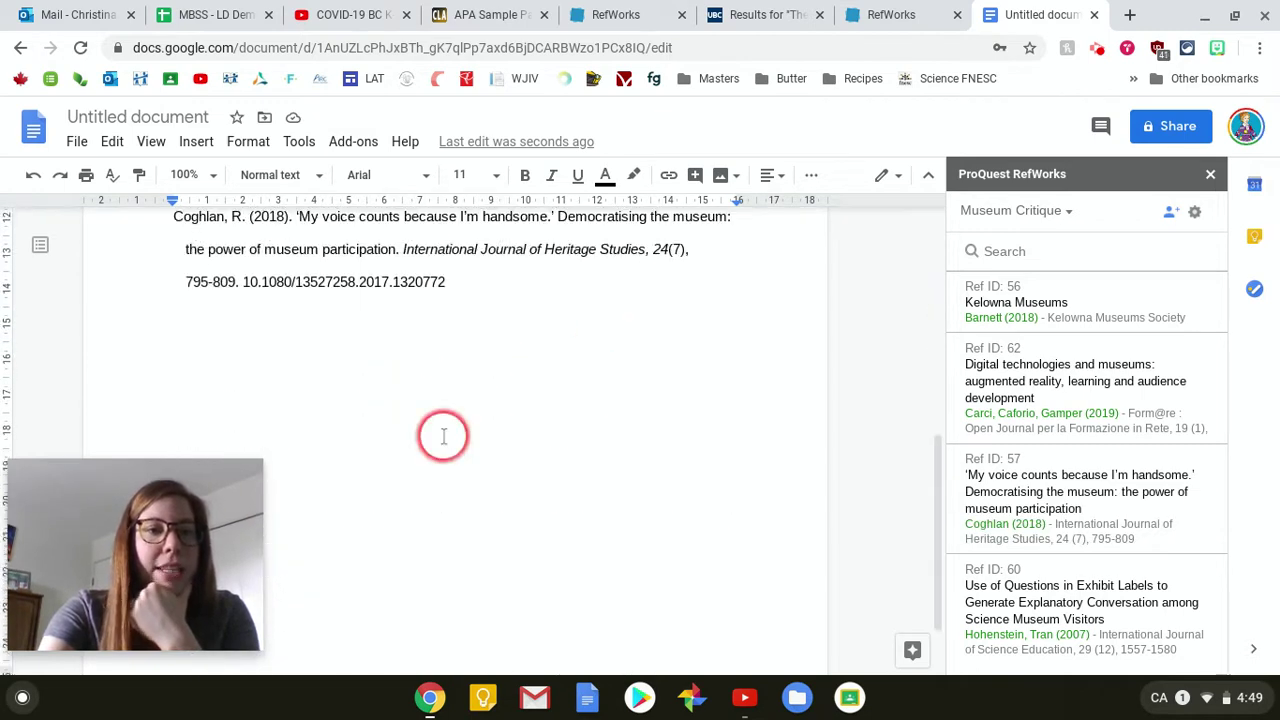
{"action": "scroll", "coordinate": [353, 332], "scroll_direction": "up", "scroll_amount": 2}
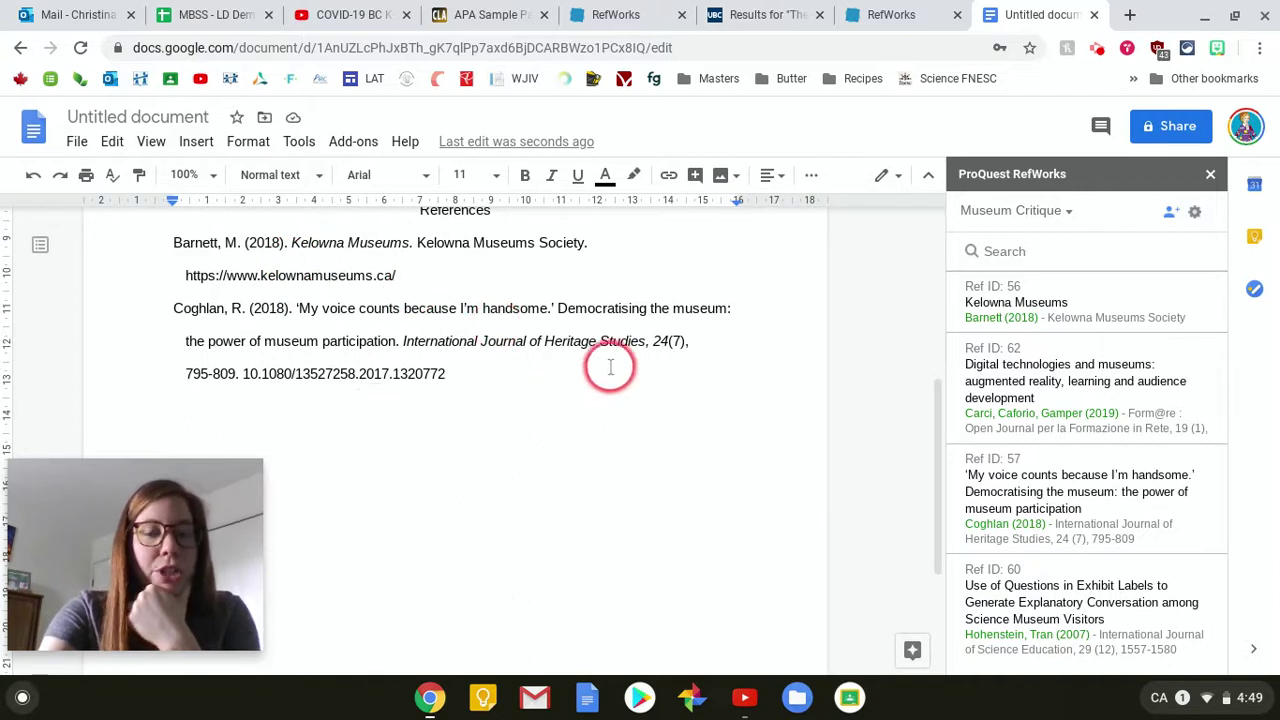
{"action": "scroll", "coordinate": [655, 487], "scroll_direction": "up", "scroll_amount": 1}
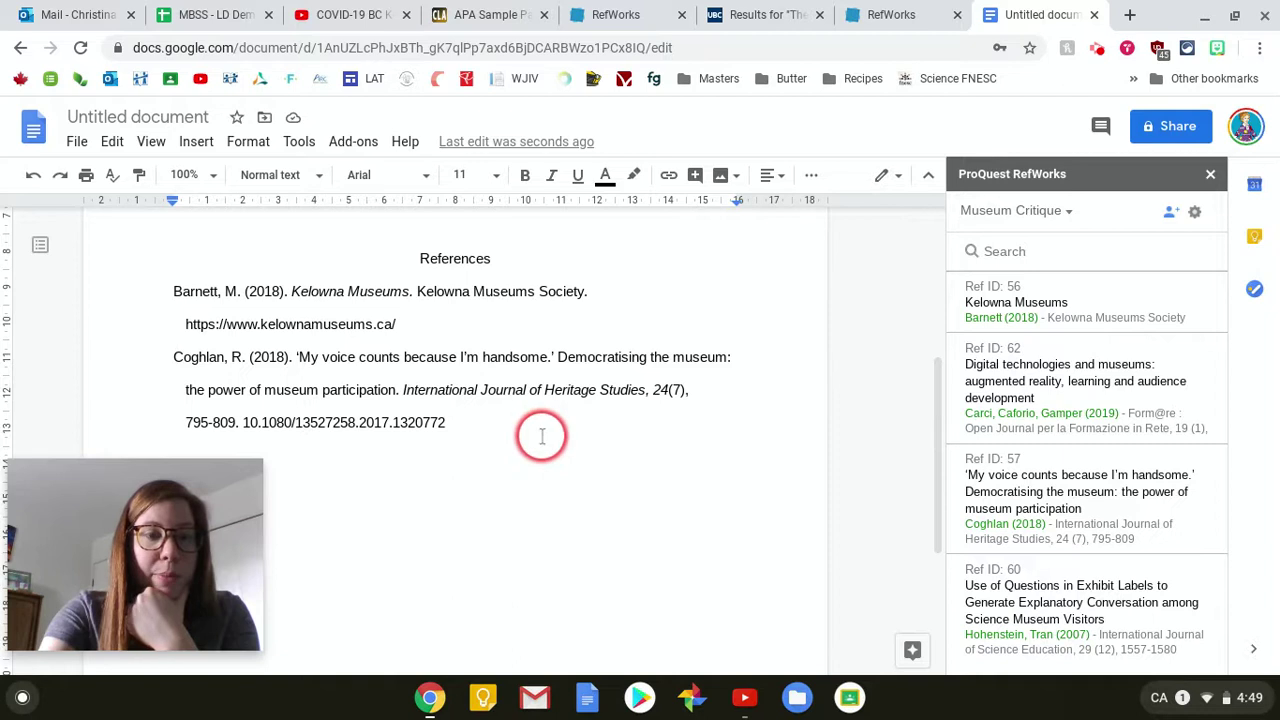
{"action": "scroll", "coordinate": [541, 436], "scroll_direction": "up", "scroll_amount": 5}
{"action": "scroll", "coordinate": [540, 371], "scroll_direction": "up", "scroll_amount": 2}
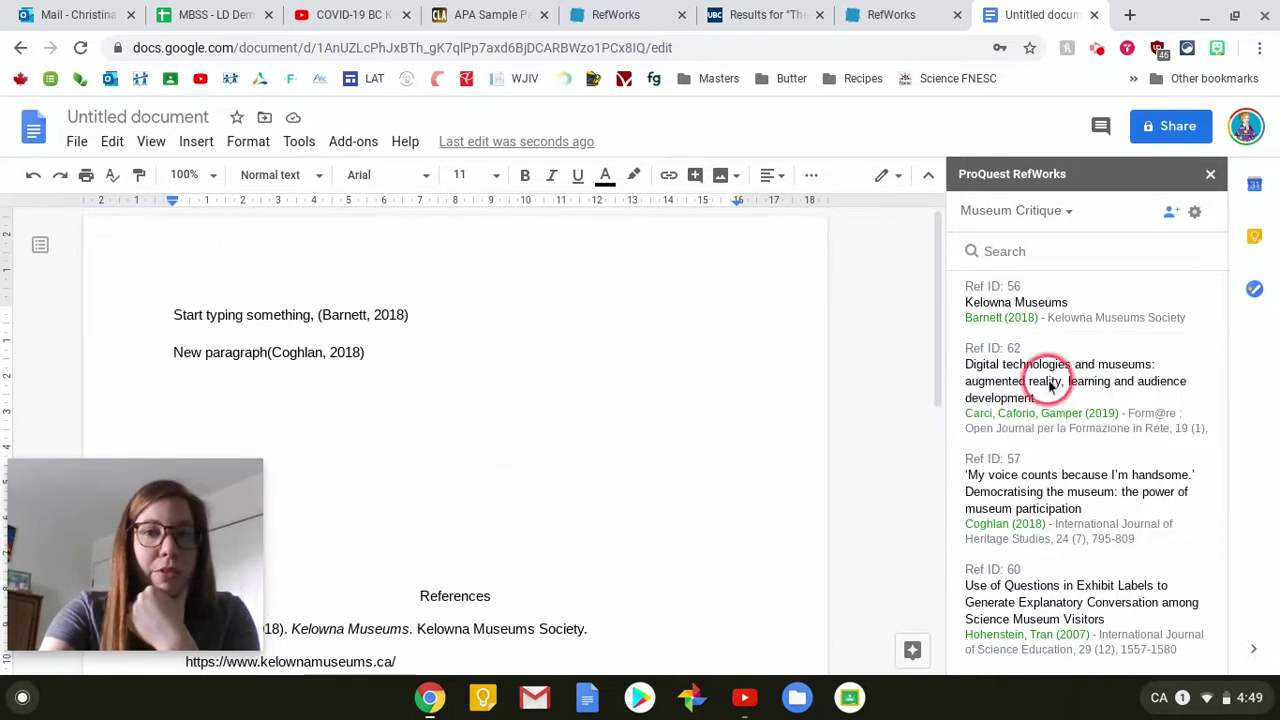
{"action": "left_click", "coordinate": [1194, 212]}
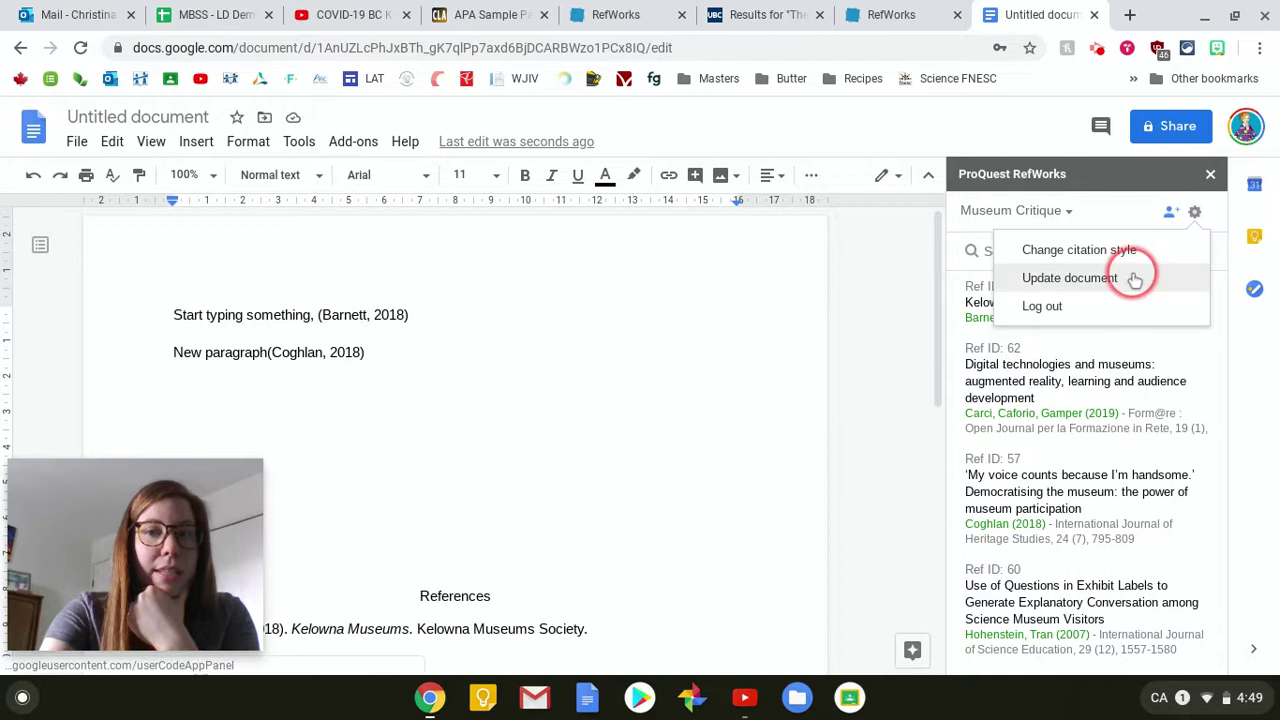
{"action": "left_click", "coordinate": [1195, 215]}
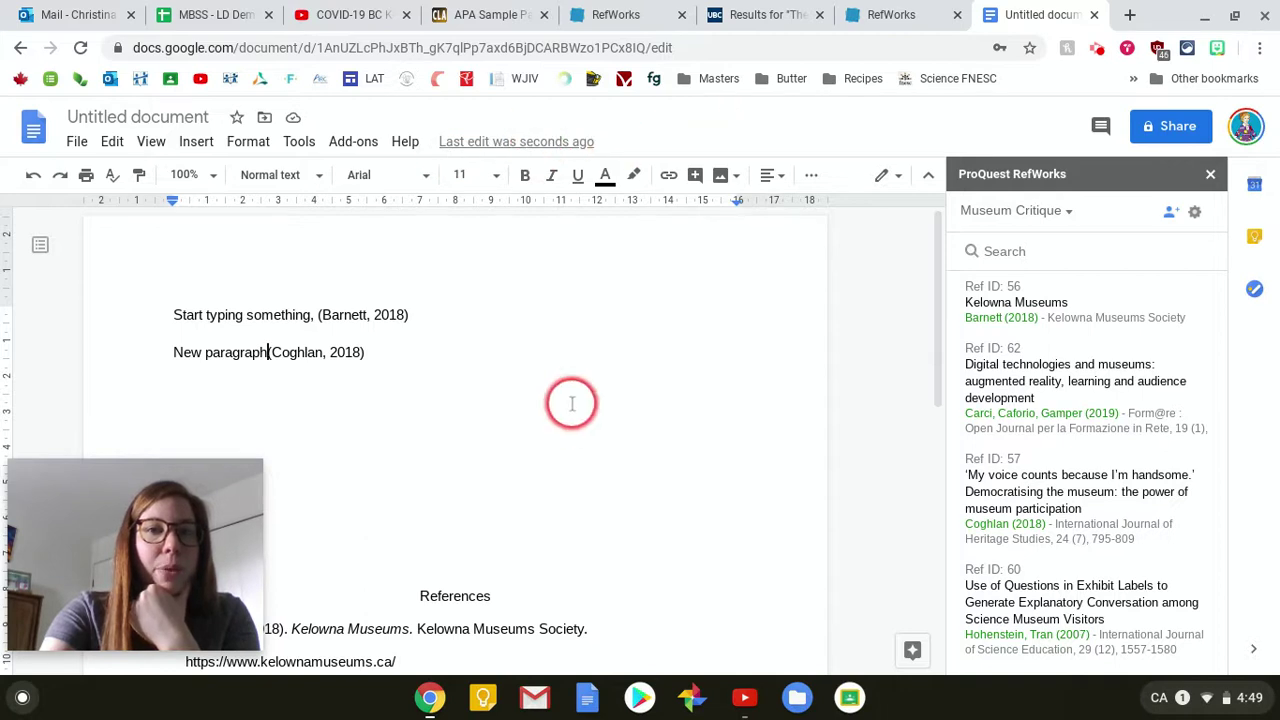
{"action": "scroll", "coordinate": [590, 400], "scroll_direction": "down", "scroll_amount": 5}
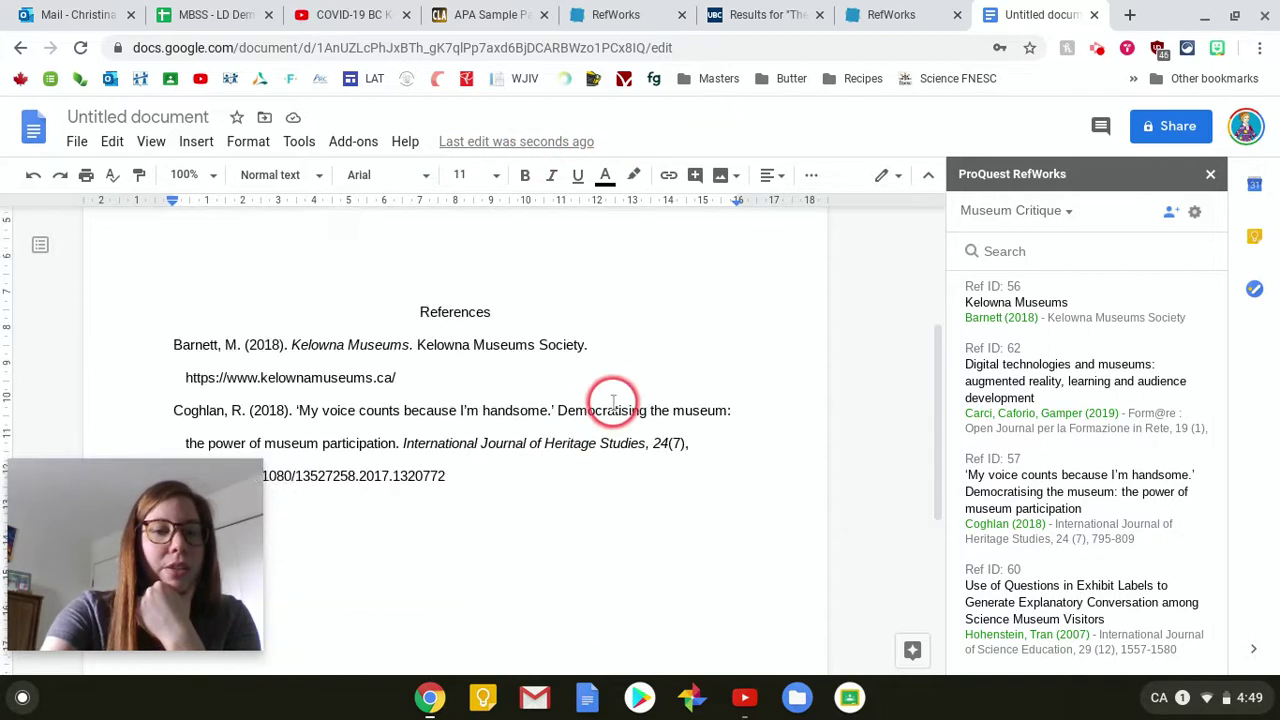
Close the ProQuest RefWorks add-on and add a space between "New paragraph" and its citation.
{"action": "left_click", "coordinate": [1211, 176]}
{"action": "scroll", "coordinate": [671, 410], "scroll_direction": "up", "scroll_amount": 4}
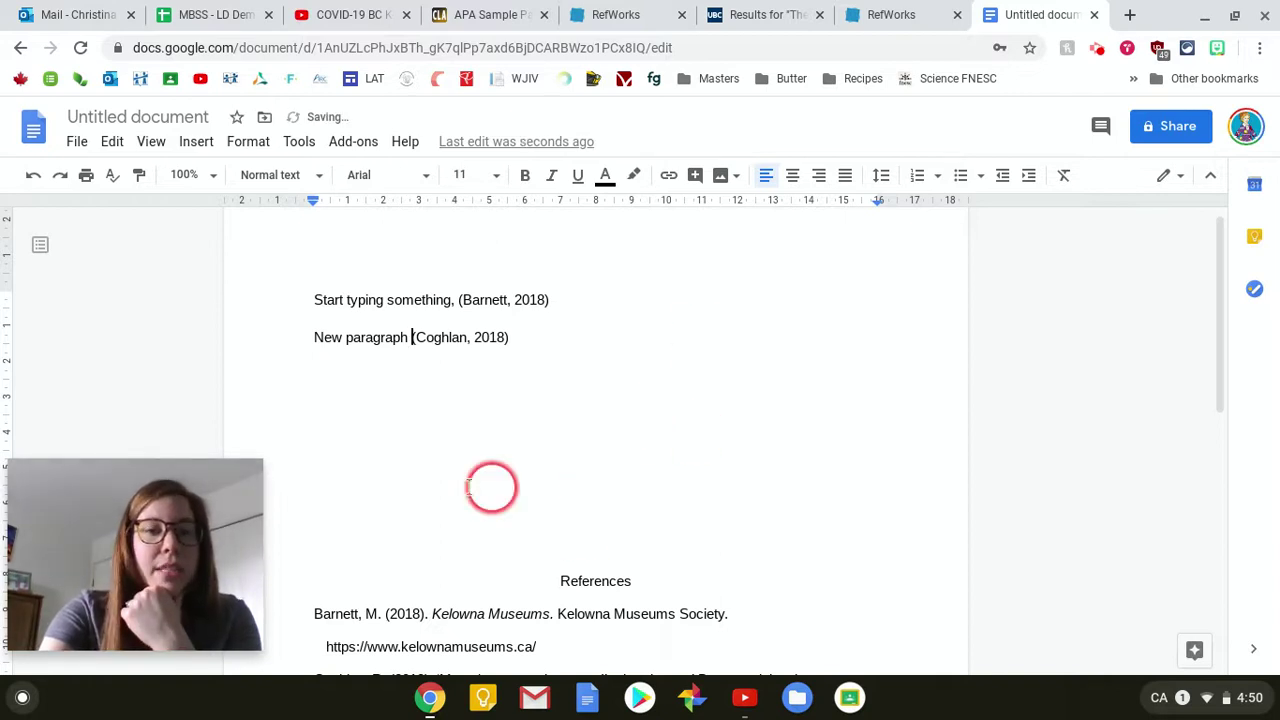
{"action": "scroll", "coordinate": [760, 455], "scroll_direction": "down", "scroll_amount": 3}
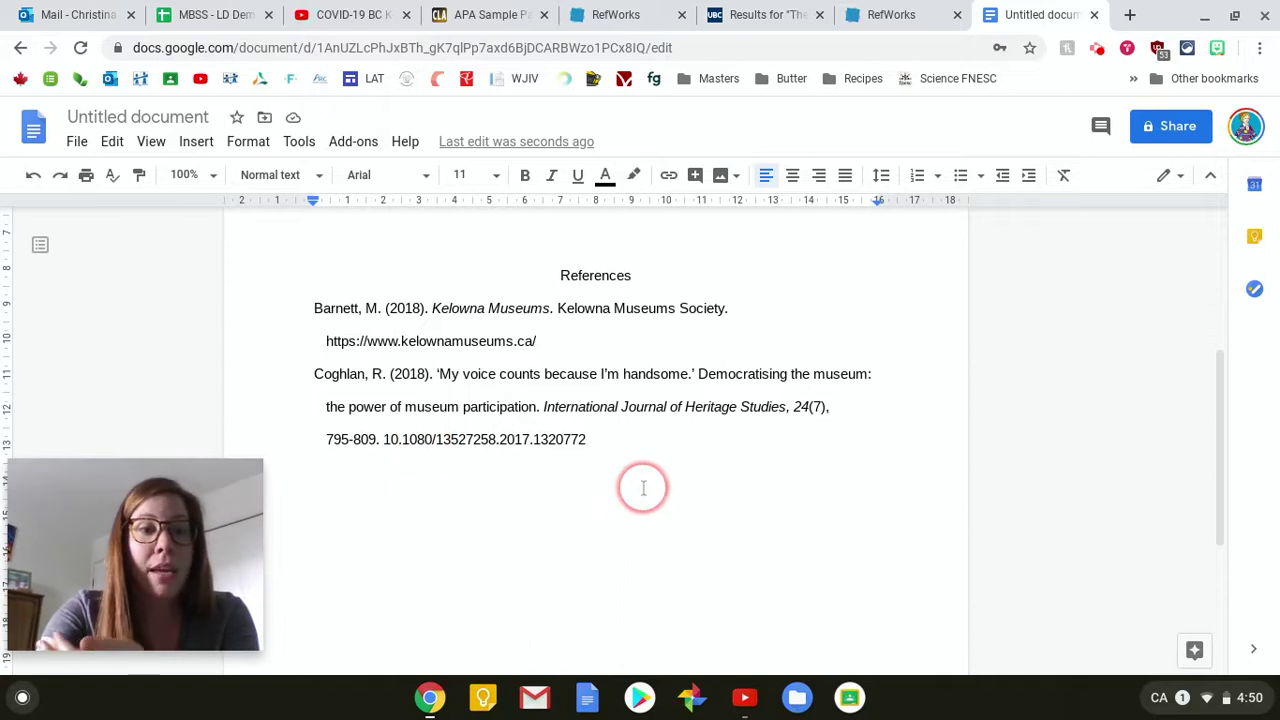
Search the web for "refworks microsoft word" in a new browser tab.
{"action": "left_click", "coordinate": [1130, 15]}
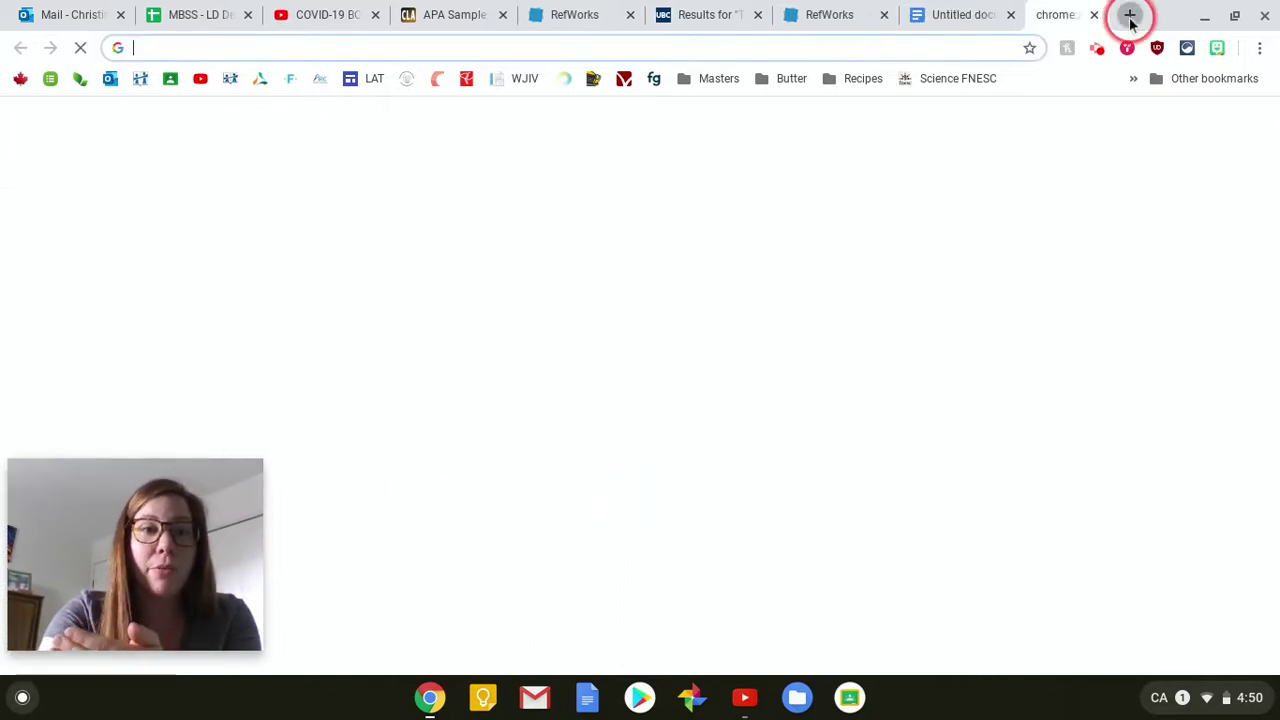
{"action": "type", "text": "refworks "}
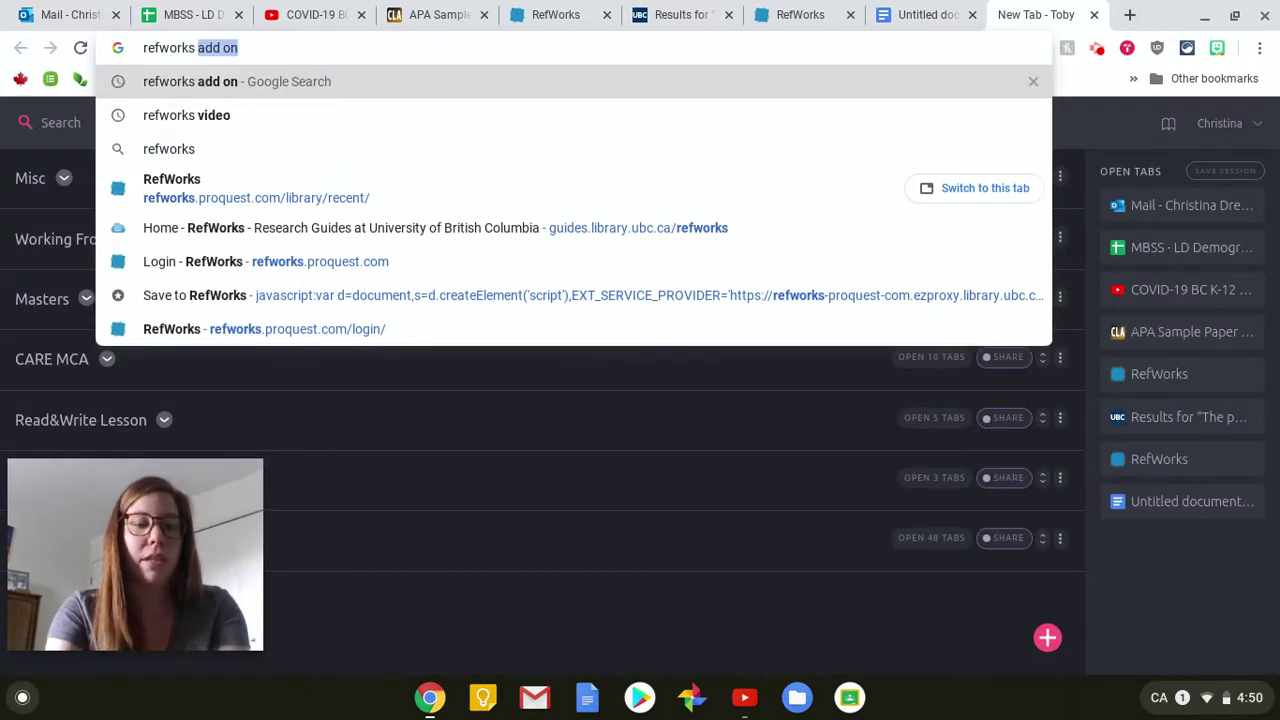
{"action": "type", "text": "mic"}
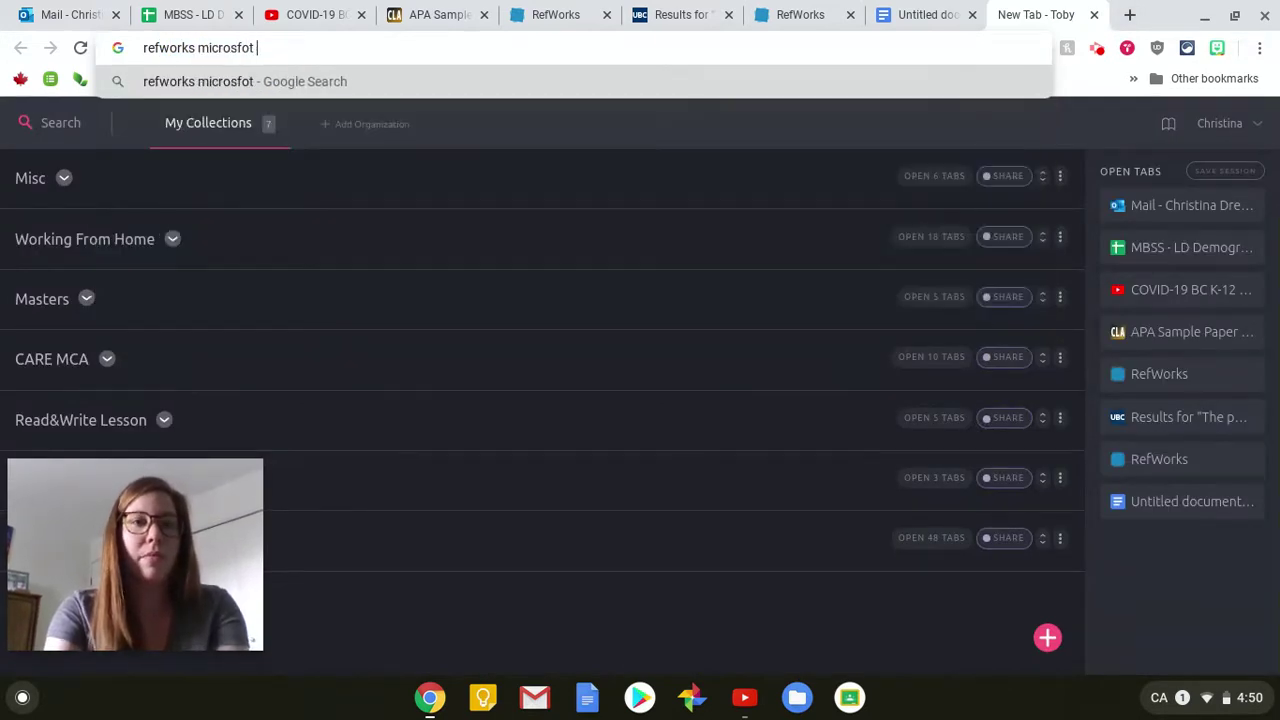
{"action": "type", "text": "rosof"}
{"action": "key", "text": "BackSpace"}
{"action": "type", "text": "oft word"}
{"action": "key", "text": "Return"}
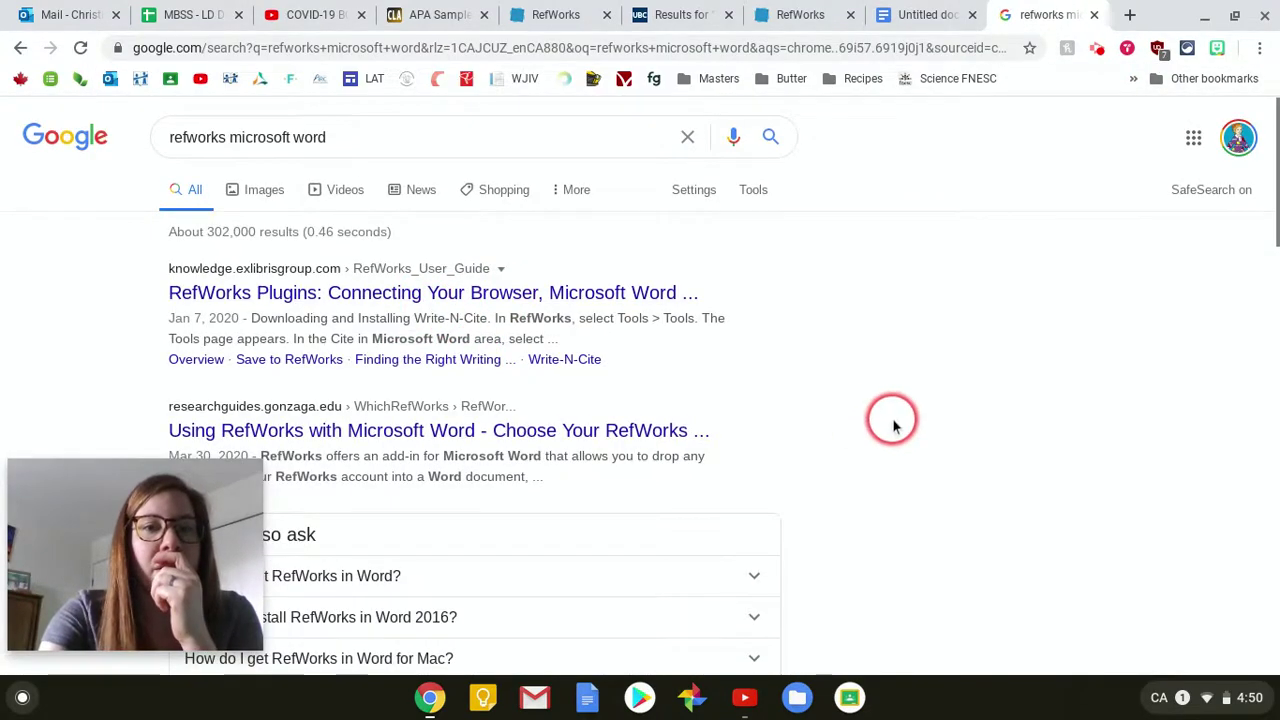
Look through the results and read the answer to "How do I install RefWorks in Word 2016?", highlighting "Add-Ins".
{"action": "scroll", "coordinate": [895, 425], "scroll_direction": "down", "scroll_amount": 1}
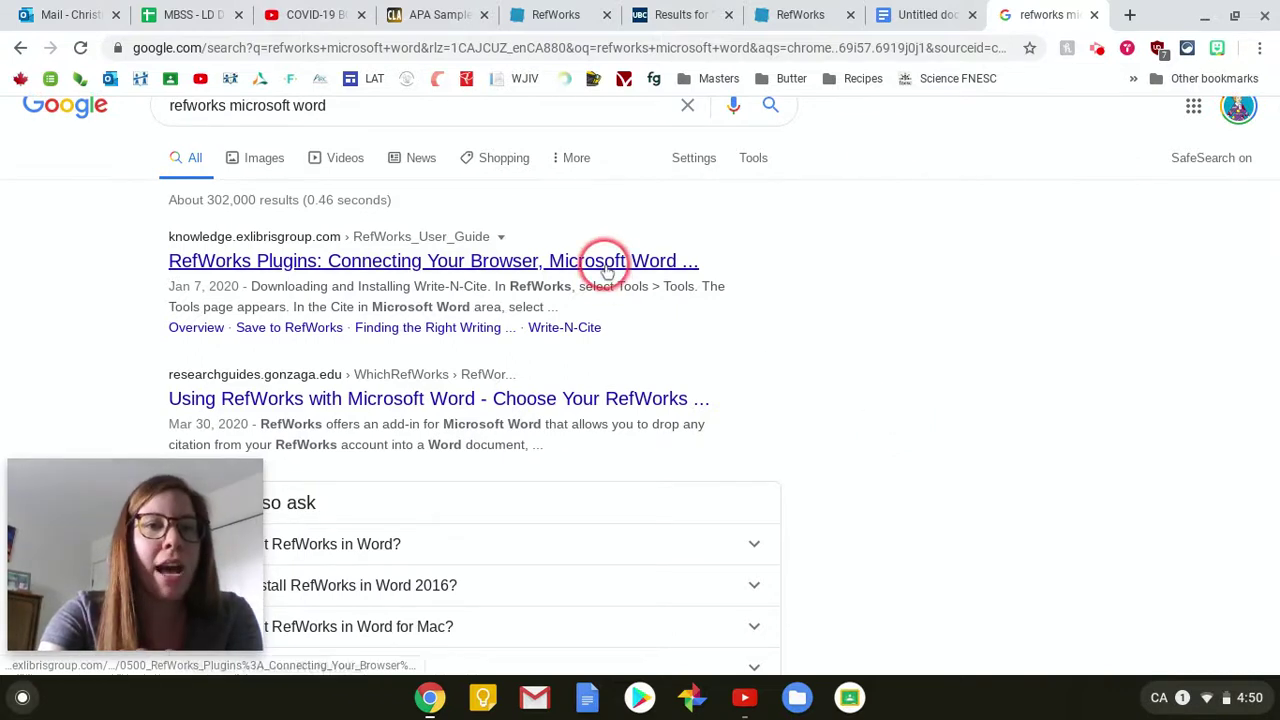
{"action": "scroll", "coordinate": [880, 331], "scroll_direction": "down", "scroll_amount": 5}
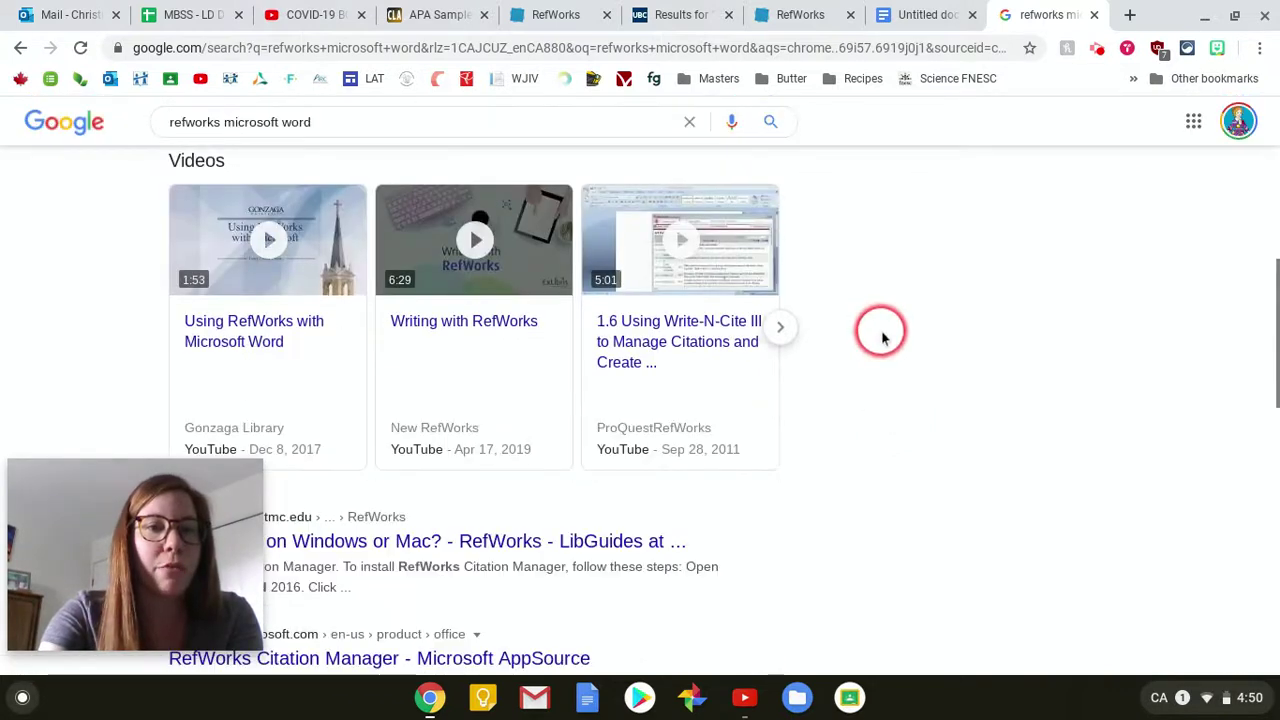
{"action": "scroll", "coordinate": [880, 333], "scroll_direction": "up", "scroll_amount": 4}
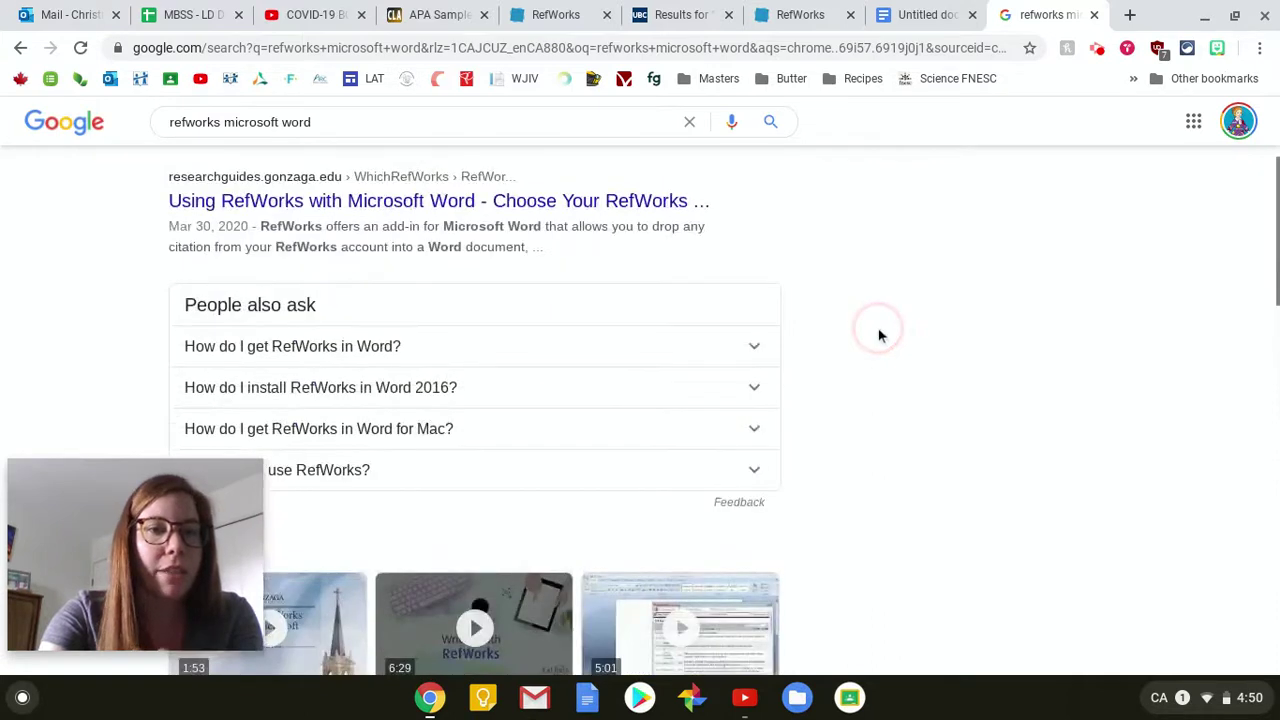
{"action": "left_click", "coordinate": [722, 393]}
{"action": "scroll", "coordinate": [717, 417], "scroll_direction": "down", "scroll_amount": 2}
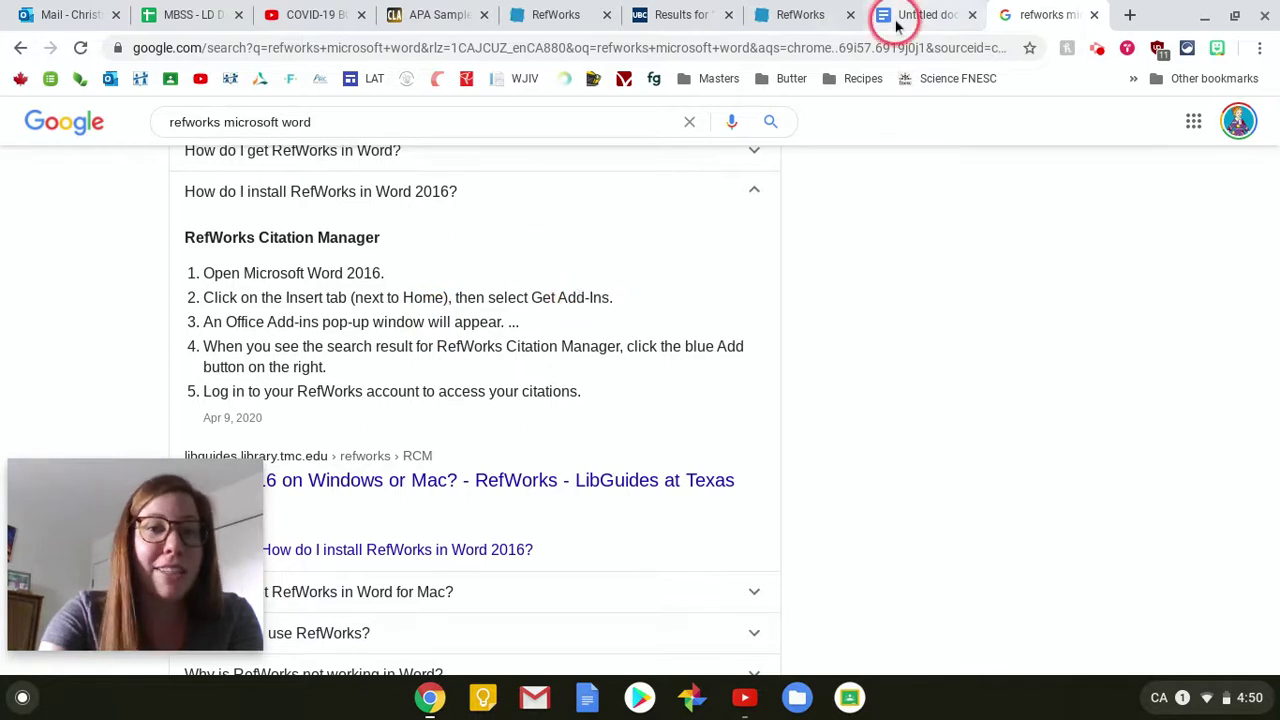
{"action": "left_click_drag", "start_coordinate": [557, 297], "coordinate": [620, 305]}
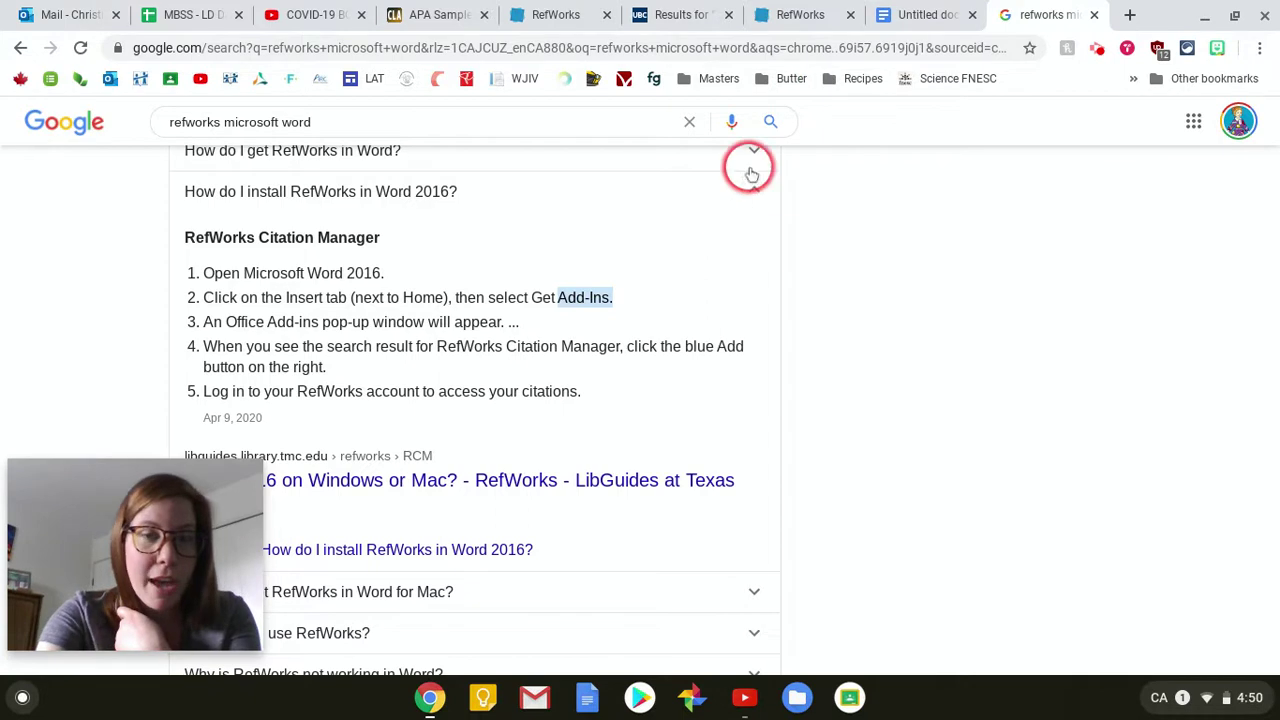
Return to the UBC Library search results and load the library home page, library.ubc.ca, in their place.
{"action": "left_click", "coordinate": [937, 12]}
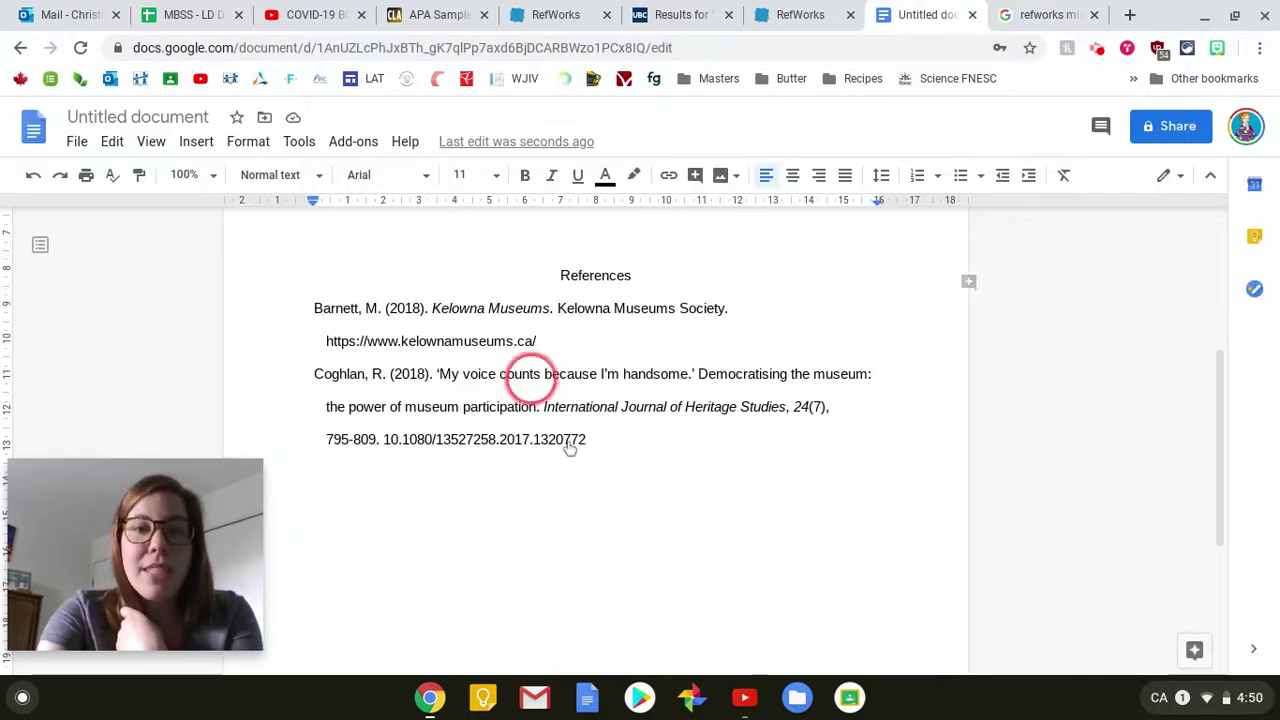
{"action": "left_click", "coordinate": [806, 12]}
{"action": "left_click", "coordinate": [658, 12]}
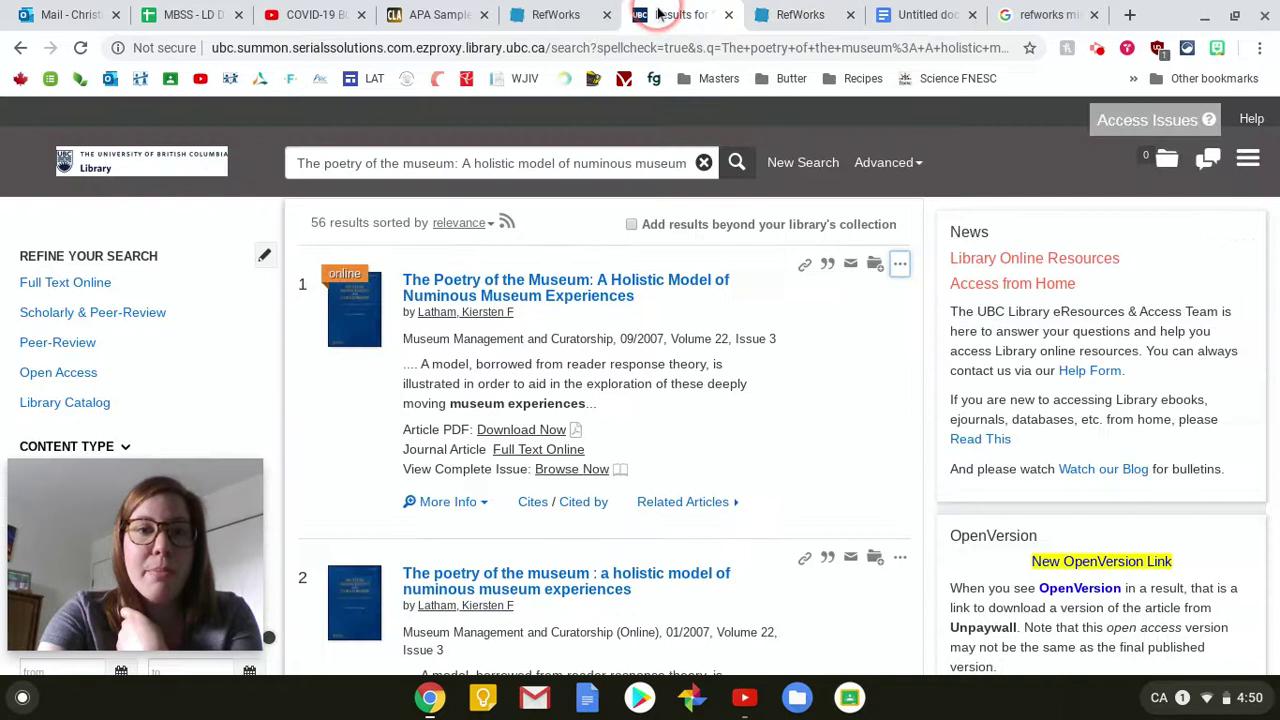
{"action": "left_click", "coordinate": [623, 47]}
{"action": "type", "text": "ubc"}
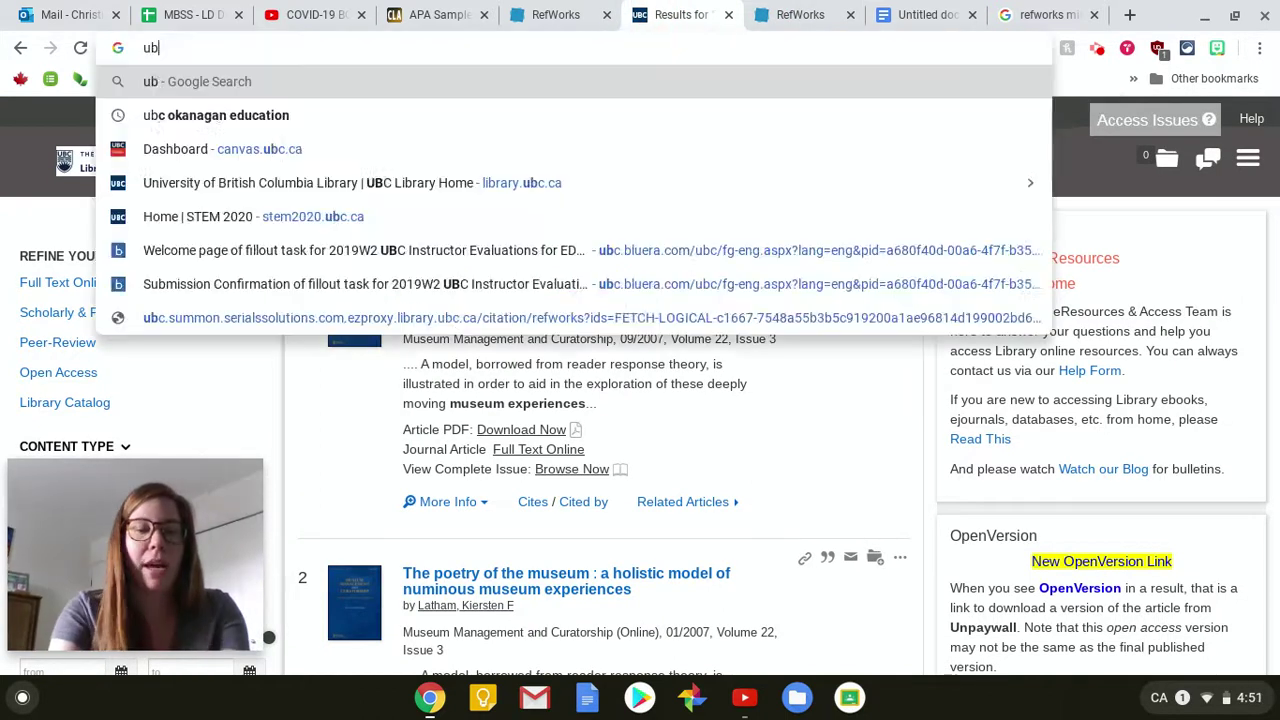
{"action": "key", "text": "BackSpace"}
{"action": "key", "text": "BackSpace"}
{"action": "key", "text": "BackSpace"}
{"action": "type", "text": "lib"}
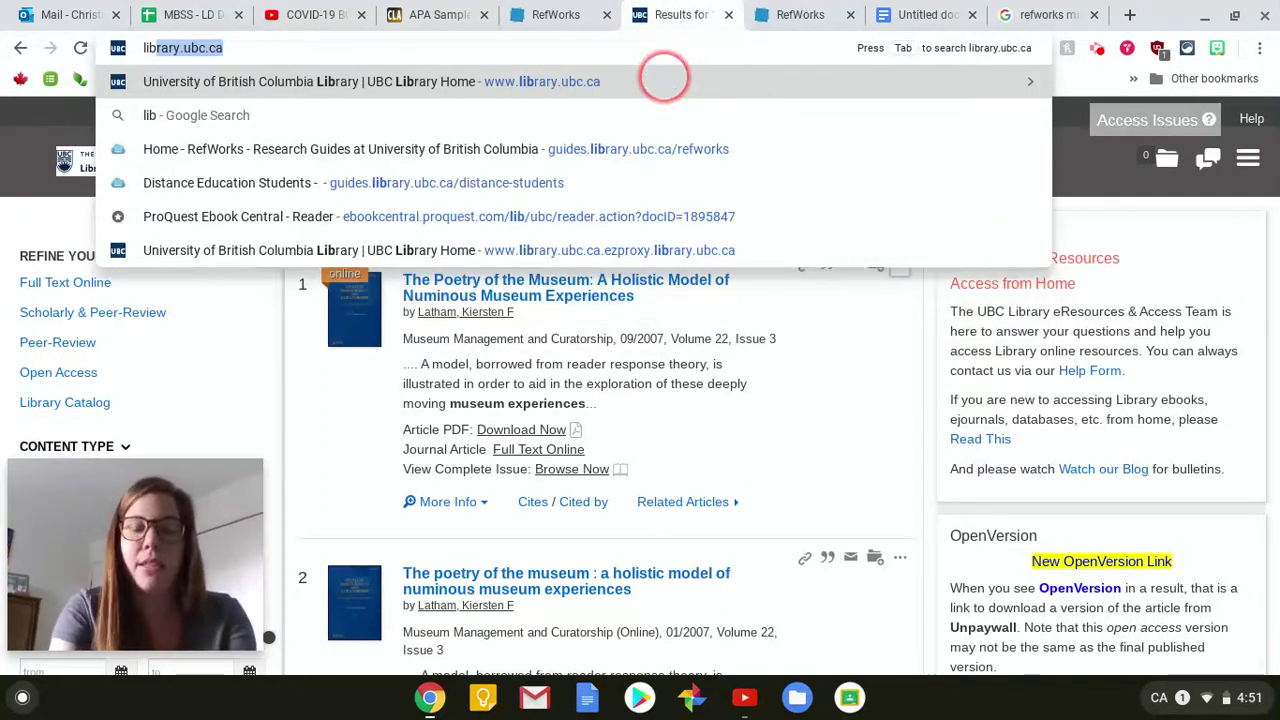
{"action": "left_click", "coordinate": [663, 78]}
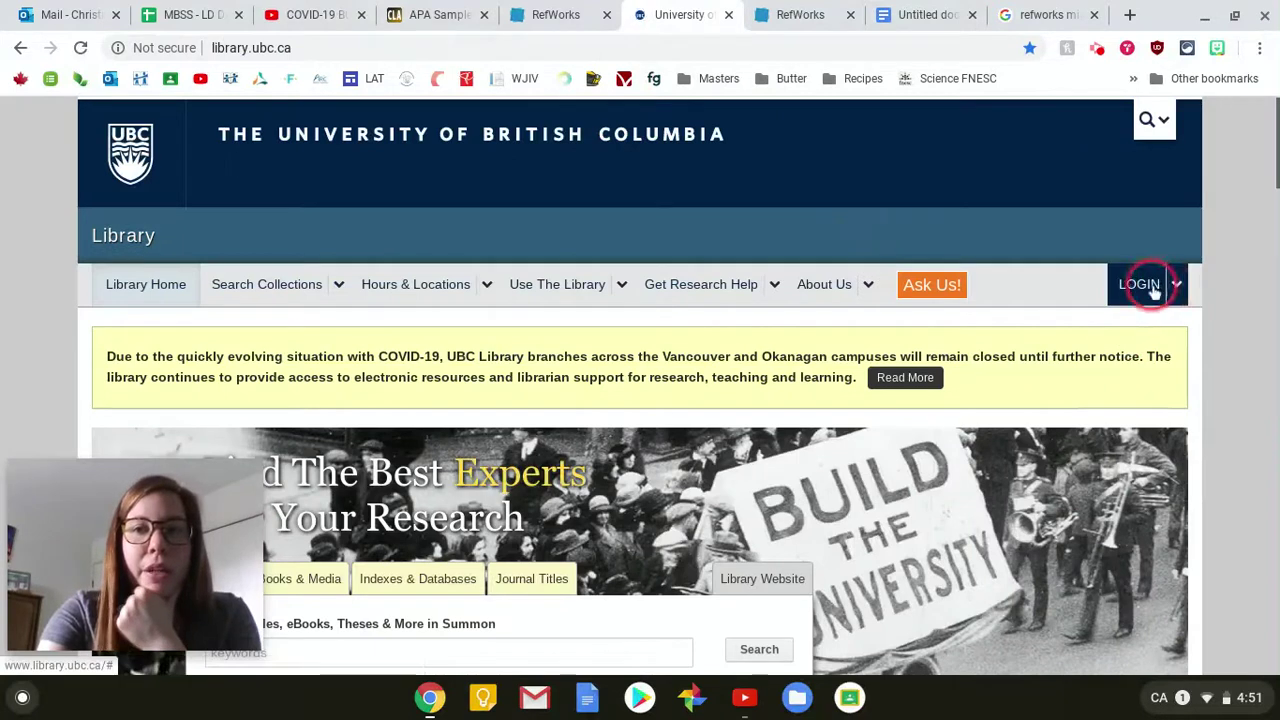
Follow the library's Refworks Account Login to the RefWorks research guide and open the newest RefWorks version from its account creation section.
{"action": "left_click", "coordinate": [1176, 291]}
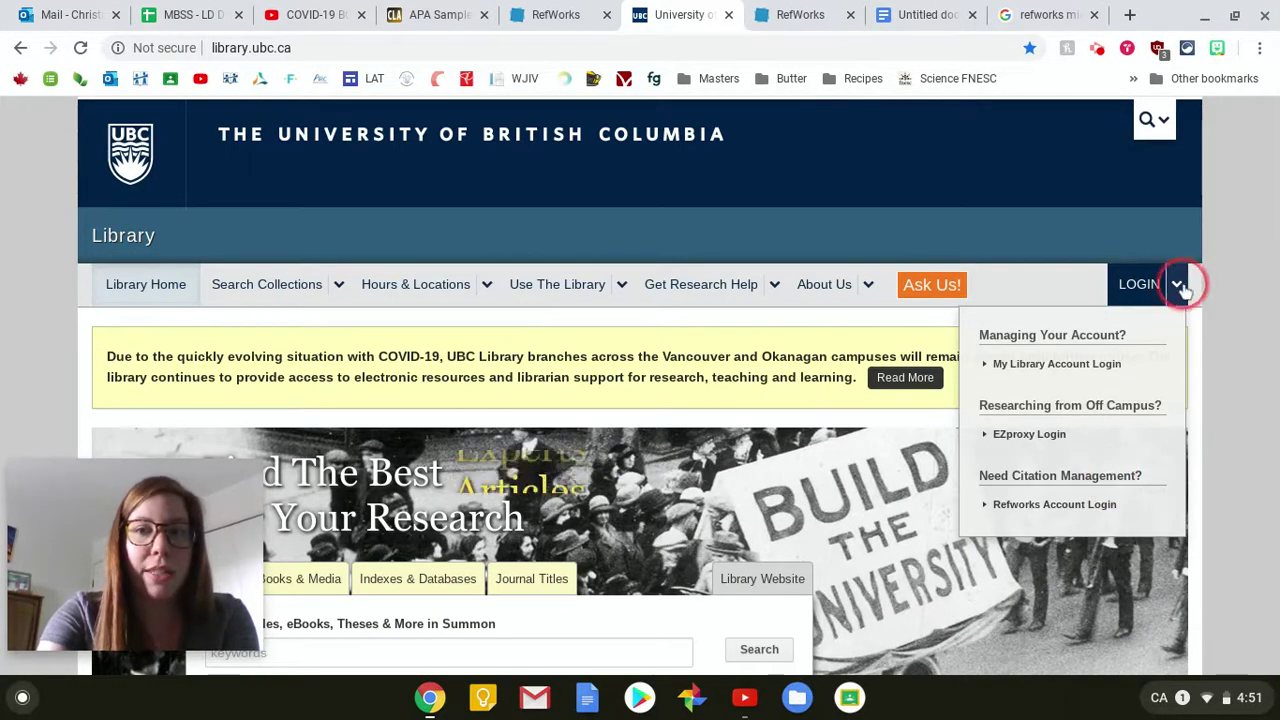
{"action": "left_click", "coordinate": [1181, 284]}
{"action": "left_click", "coordinate": [1181, 286]}
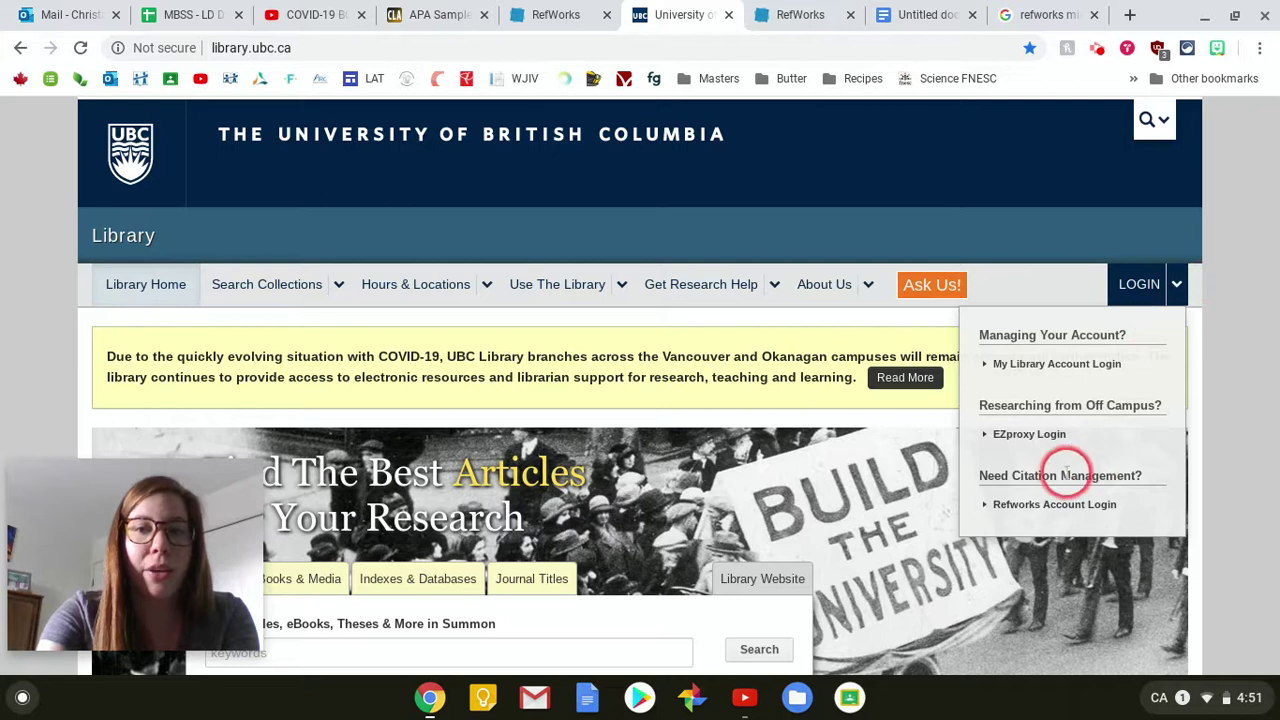
{"action": "left_click", "coordinate": [1072, 504]}
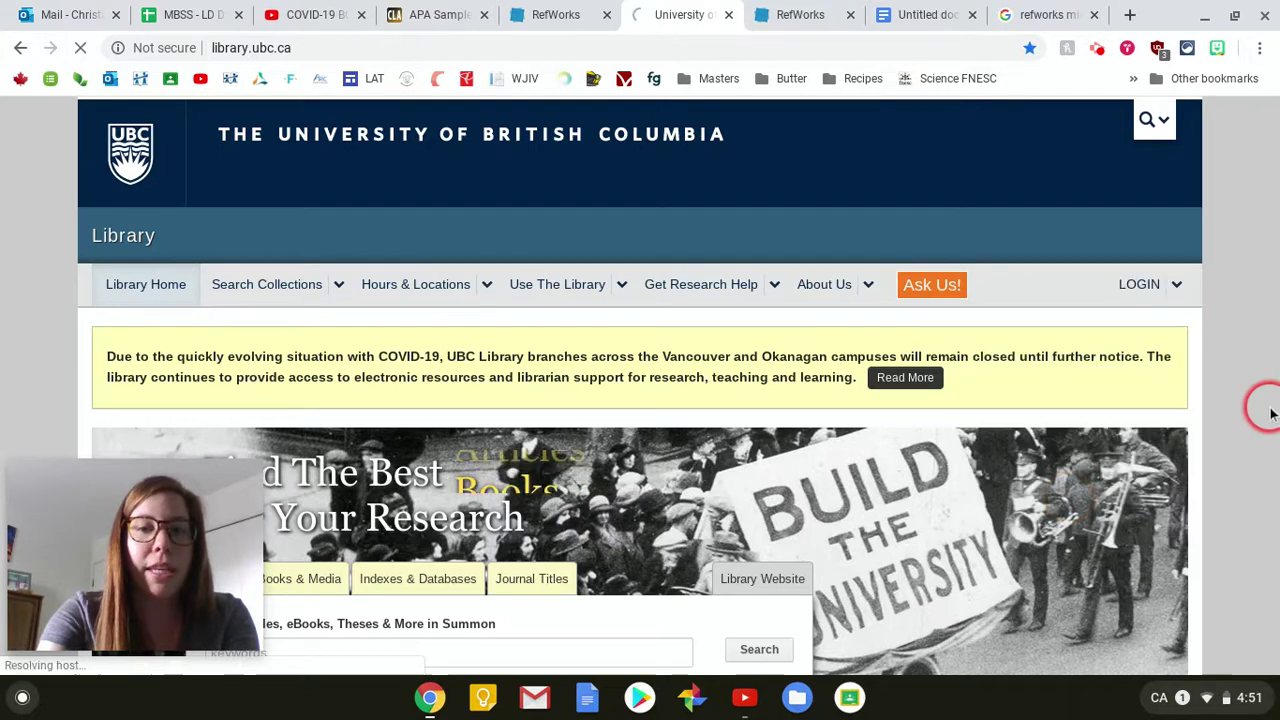
{"action": "scroll", "coordinate": [975, 325], "scroll_direction": "down", "scroll_amount": 5}
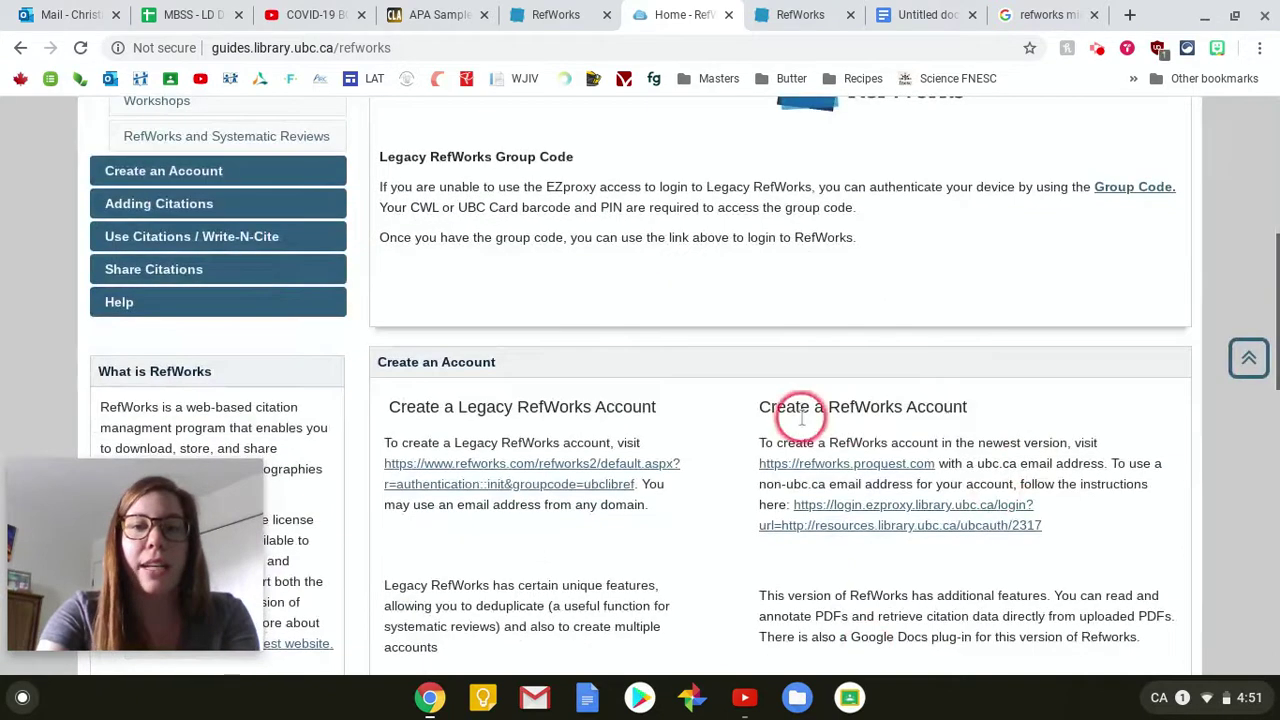
{"action": "scroll", "coordinate": [1043, 434], "scroll_direction": "down", "scroll_amount": 1}
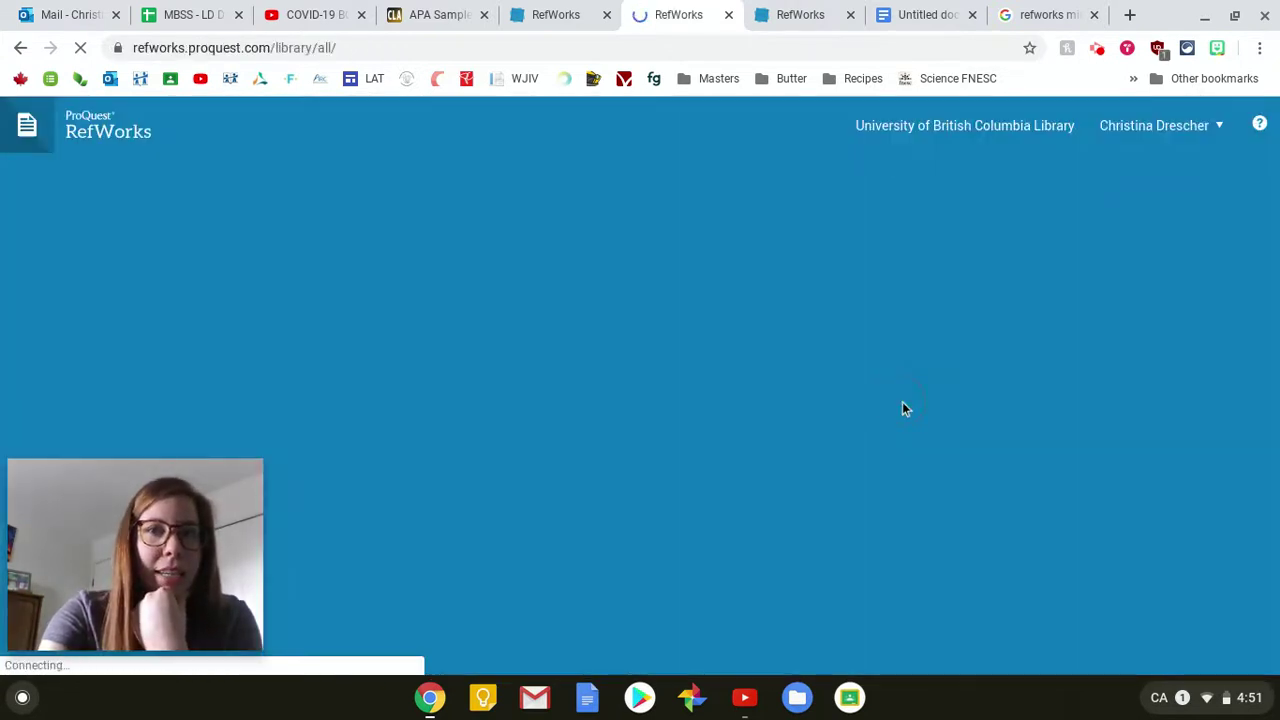
Log out of the RefWorks account.
{"action": "left_click", "coordinate": [572, 168]}
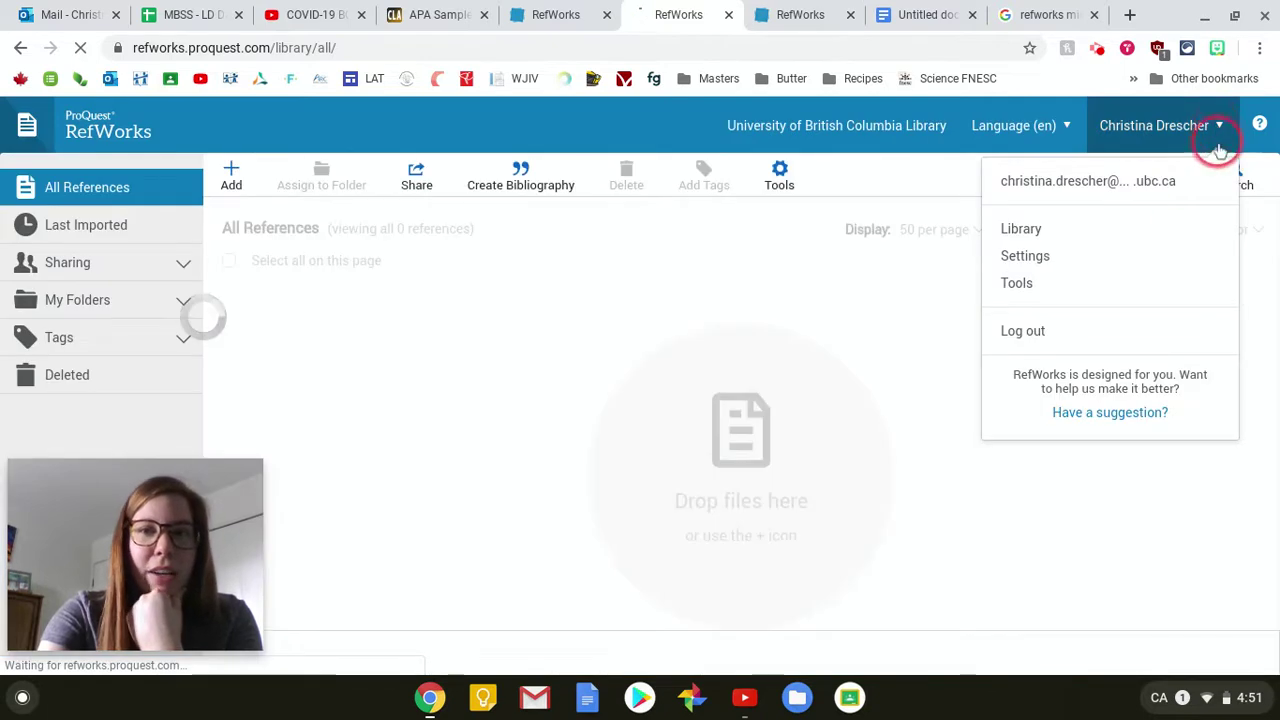
{"action": "left_click", "coordinate": [1122, 254]}
{"action": "left_click", "coordinate": [1066, 340]}
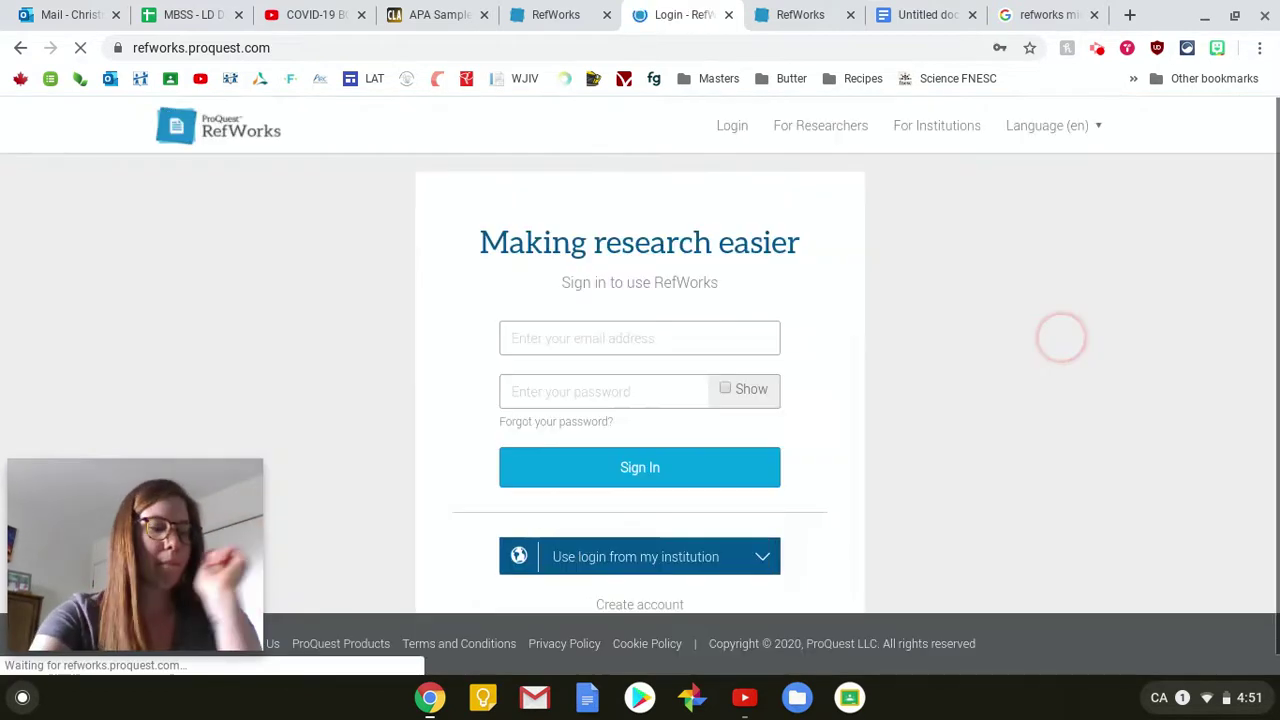
Open the RefWorks account creation form from the sign-in page and show its institutional email field without entering an address.
{"action": "scroll", "coordinate": [885, 365], "scroll_direction": "down", "scroll_amount": 1}
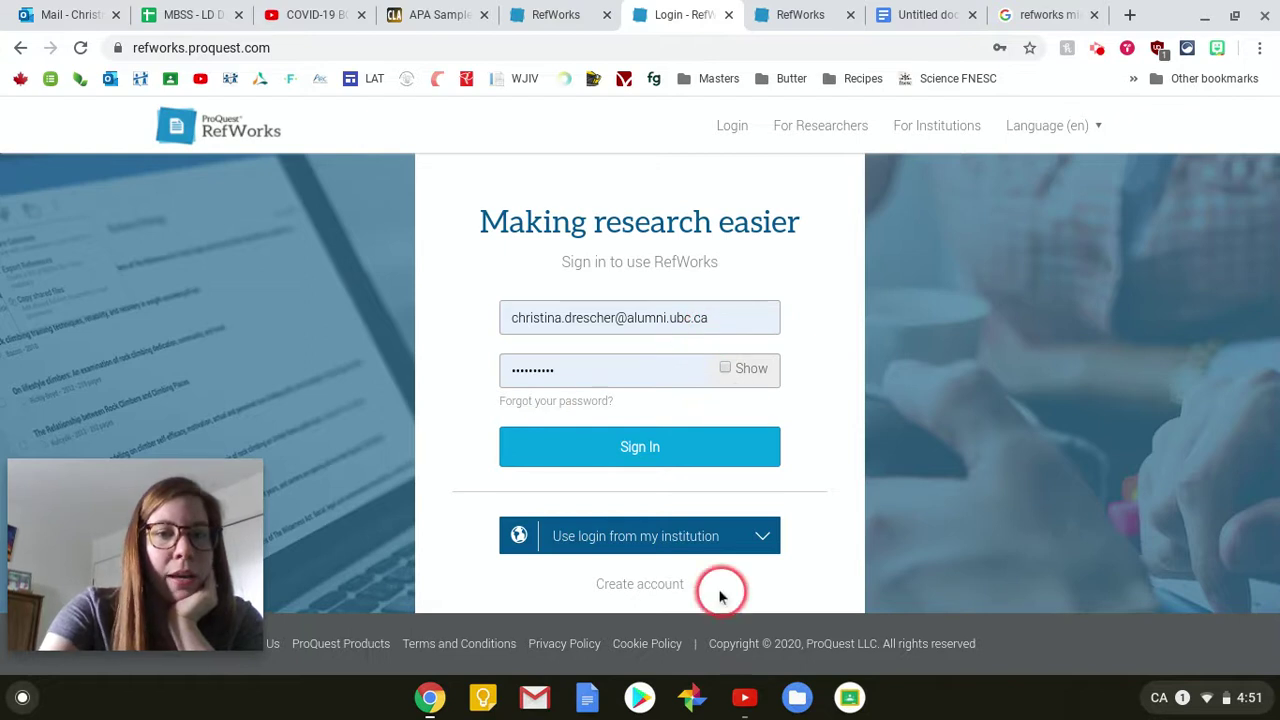
{"action": "left_click", "coordinate": [634, 586]}
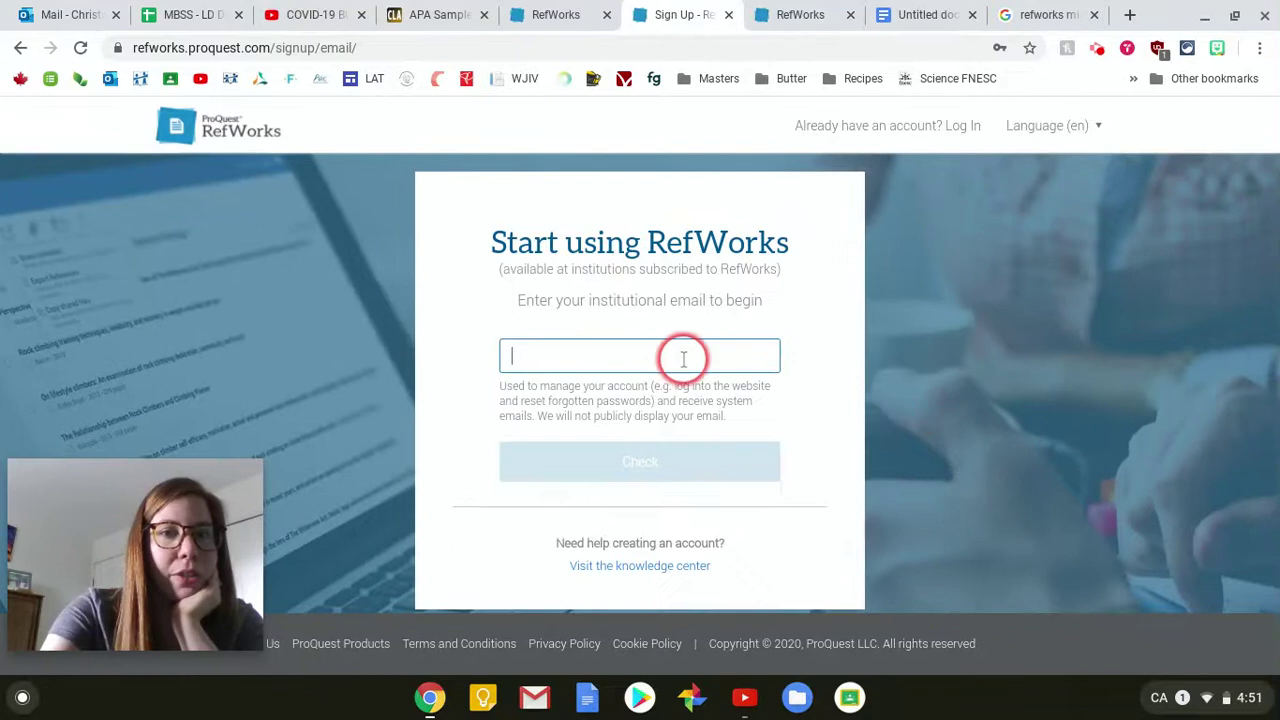
{"action": "left_click", "coordinate": [683, 359]}
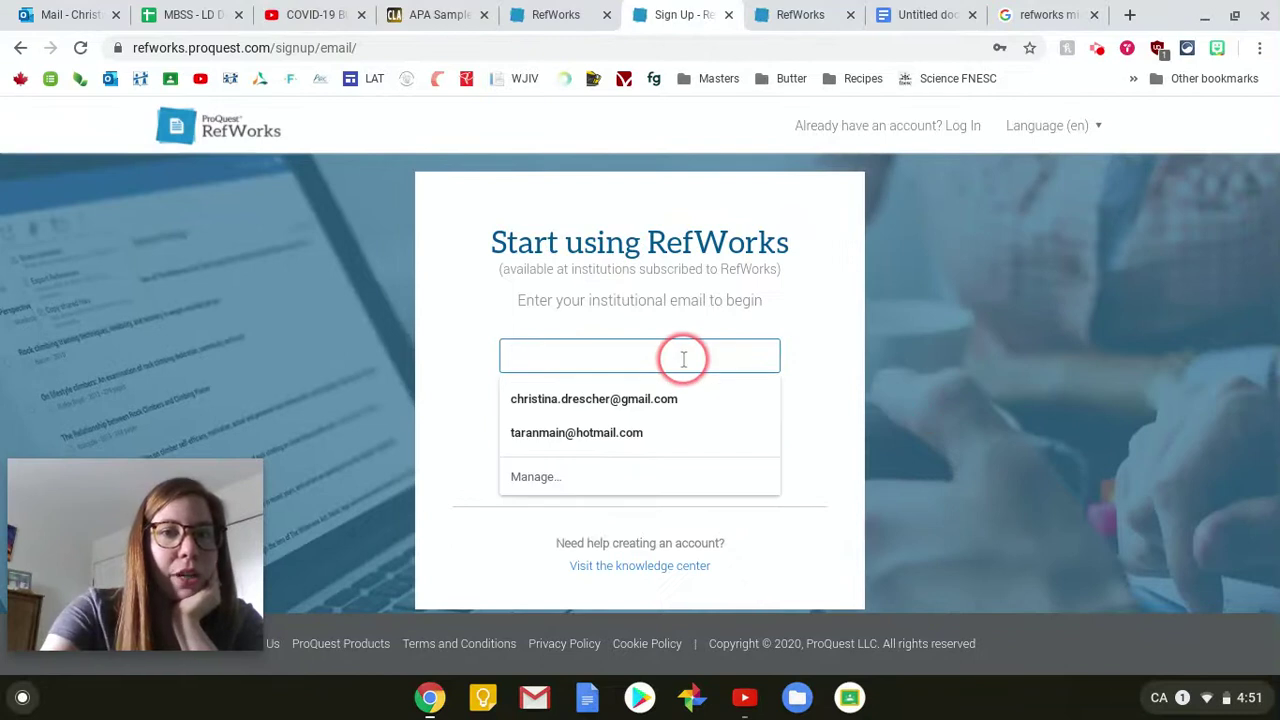
{"action": "left_click", "coordinate": [786, 337]}
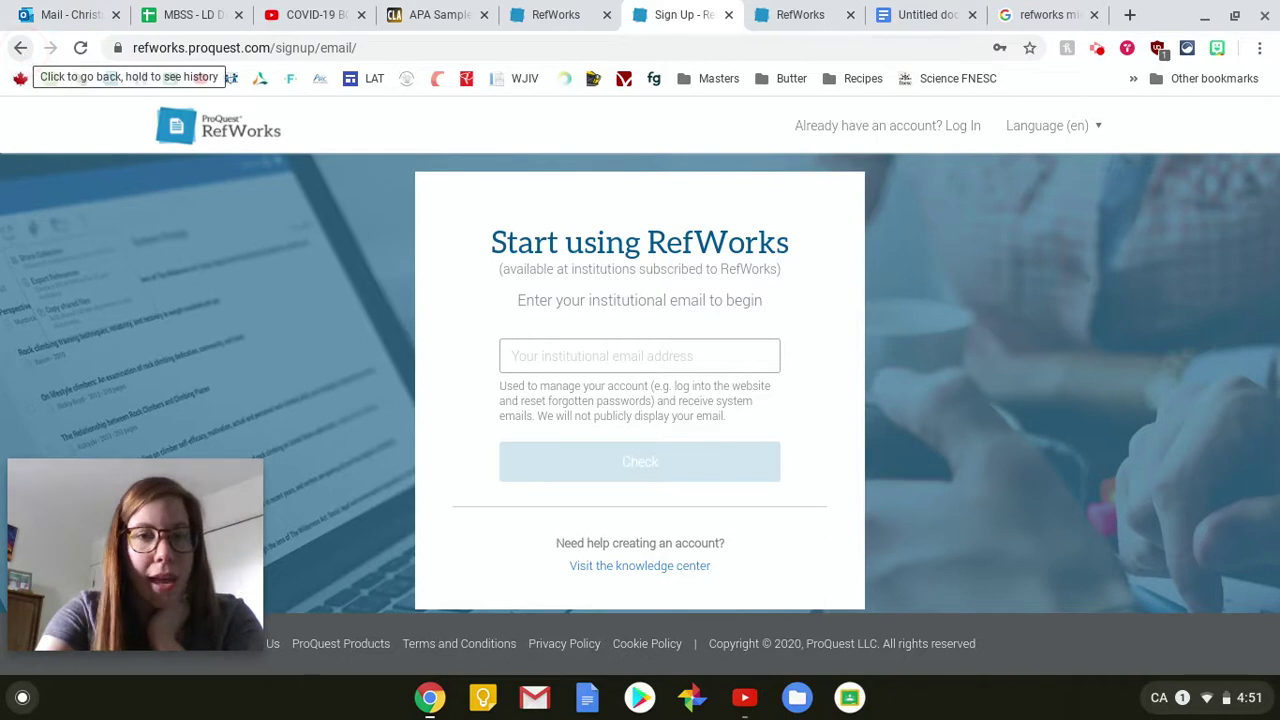
{"action": "left_click", "coordinate": [605, 452]}
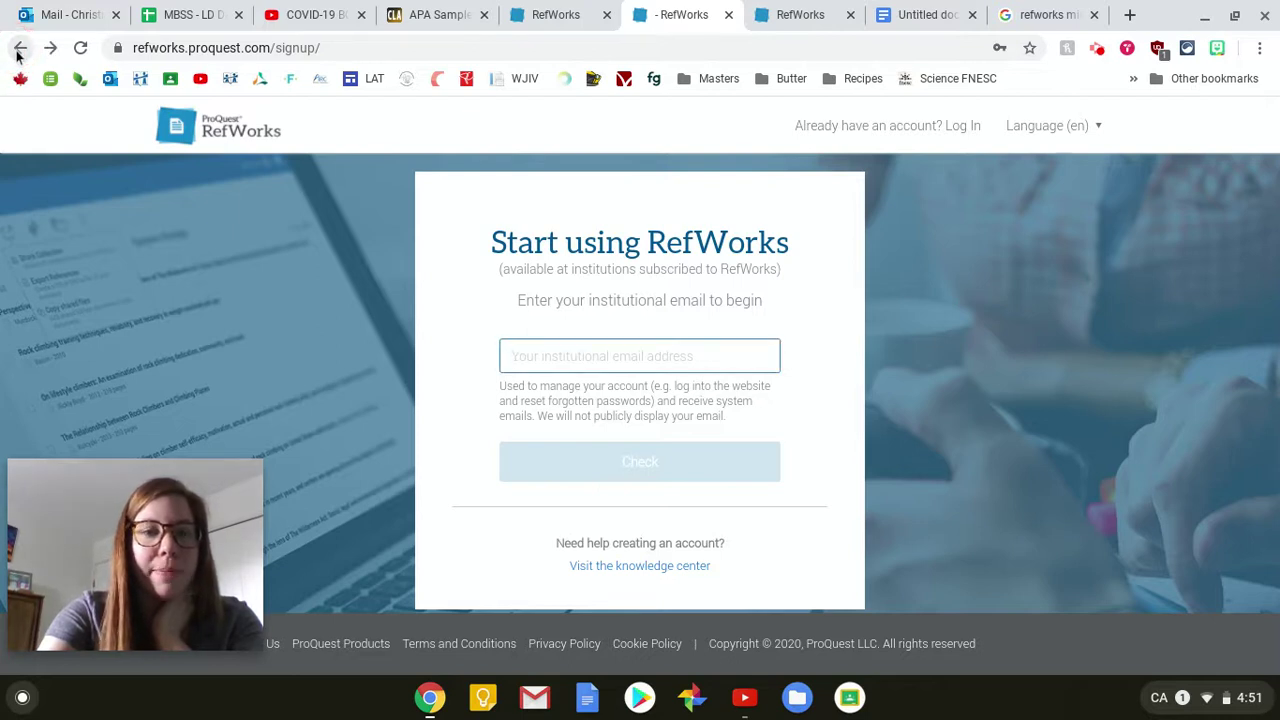
Load the library home page, library.ubc.ca, and search for "The poetry of the museum: A holistic model of numinous museum experiences".
{"action": "left_click", "coordinate": [607, 47]}
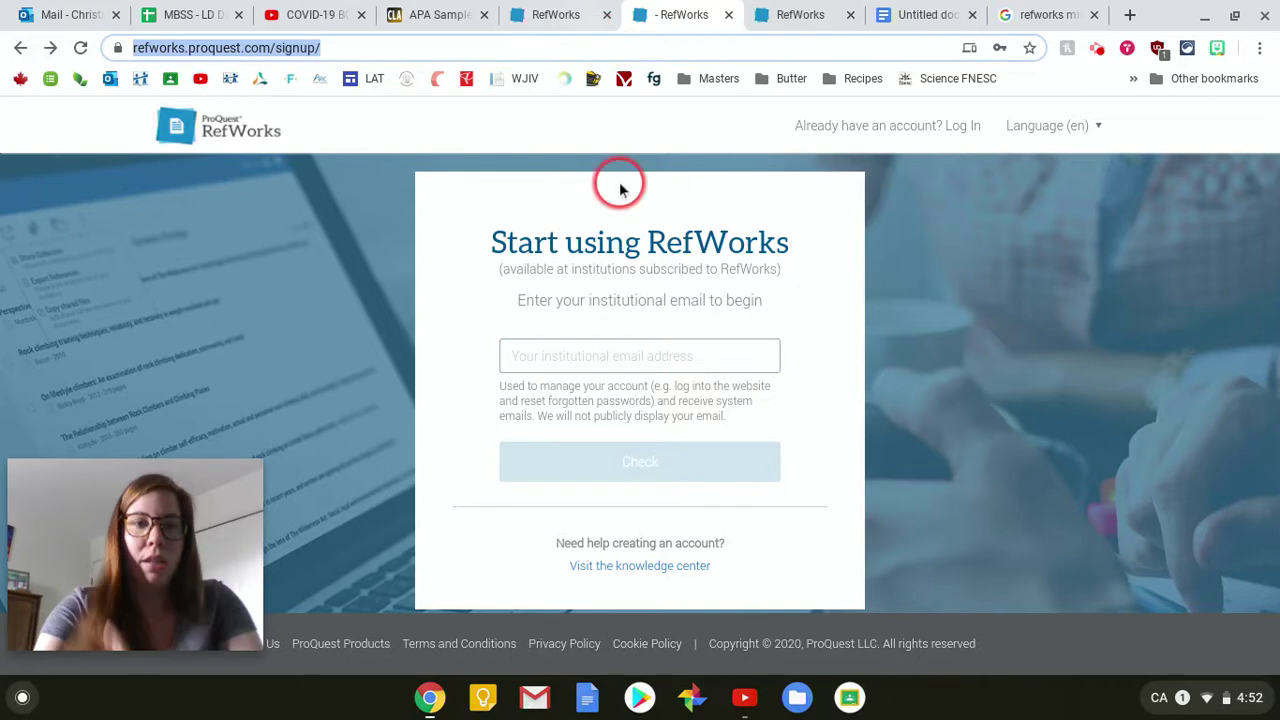
{"action": "type", "text": "libr"}
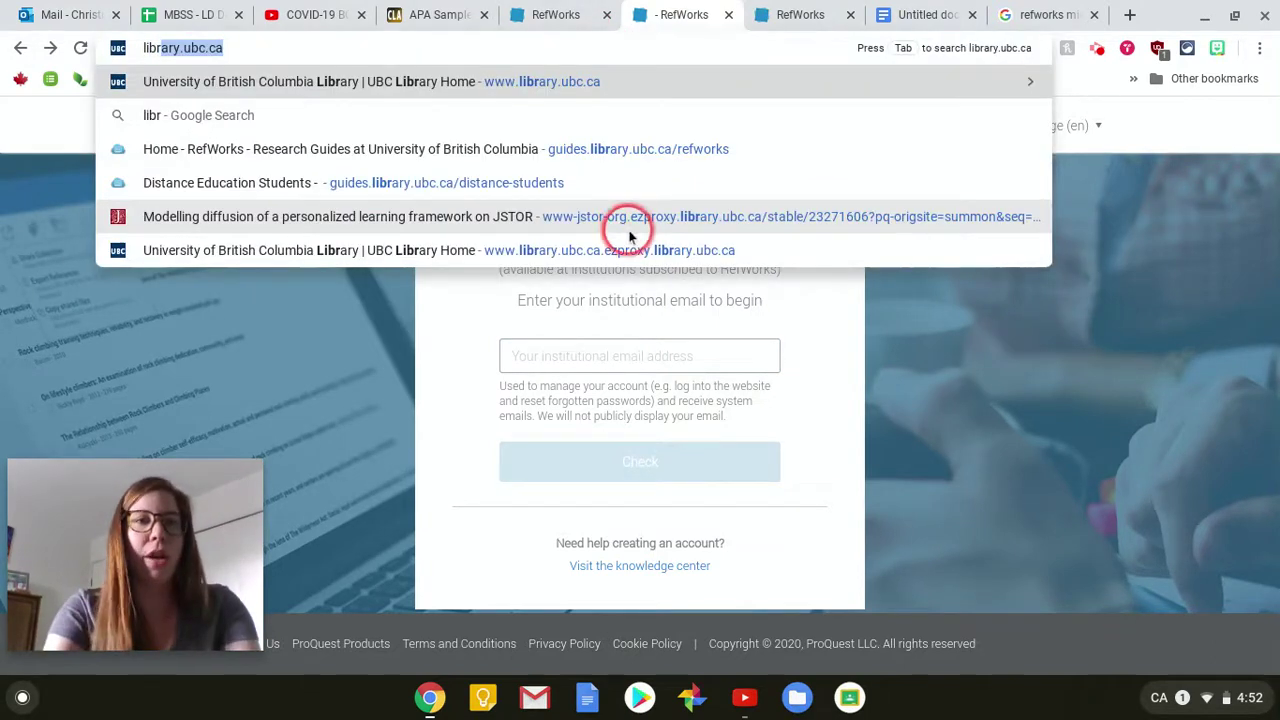
{"action": "key", "text": "Return"}
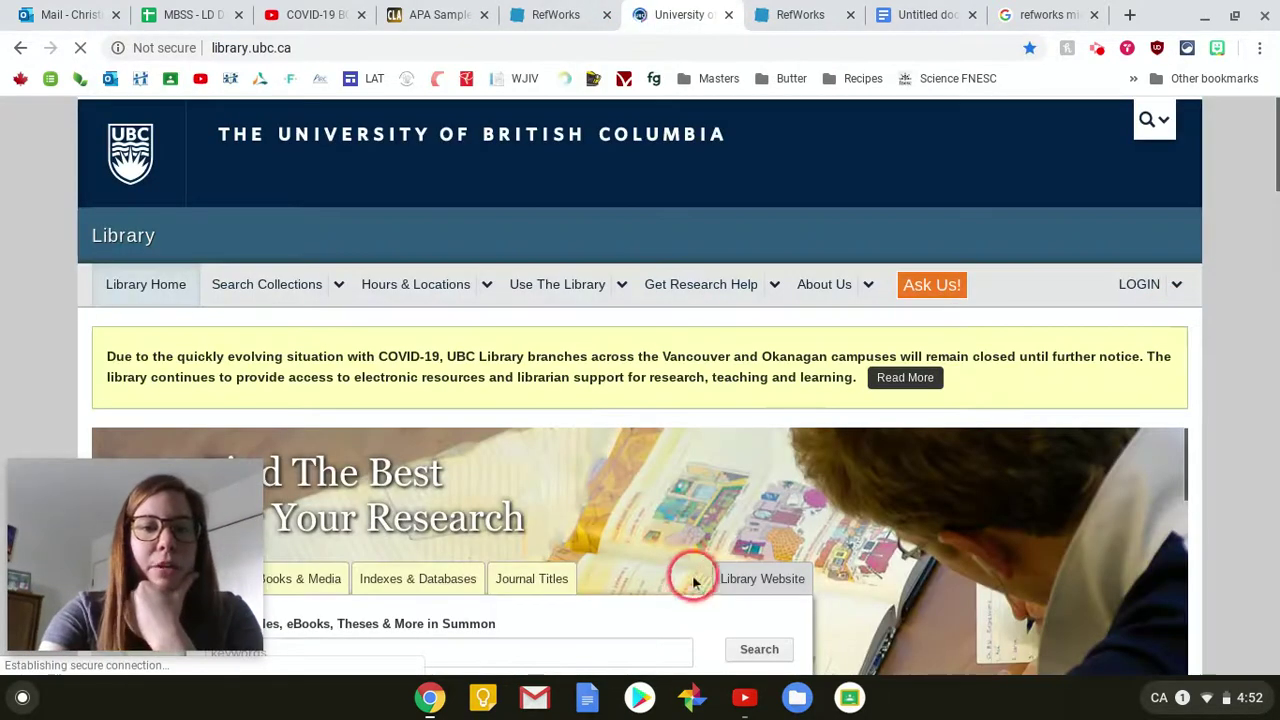
{"action": "scroll", "coordinate": [646, 609], "scroll_direction": "down", "scroll_amount": 2}
{"action": "left_click", "coordinate": [649, 474]}
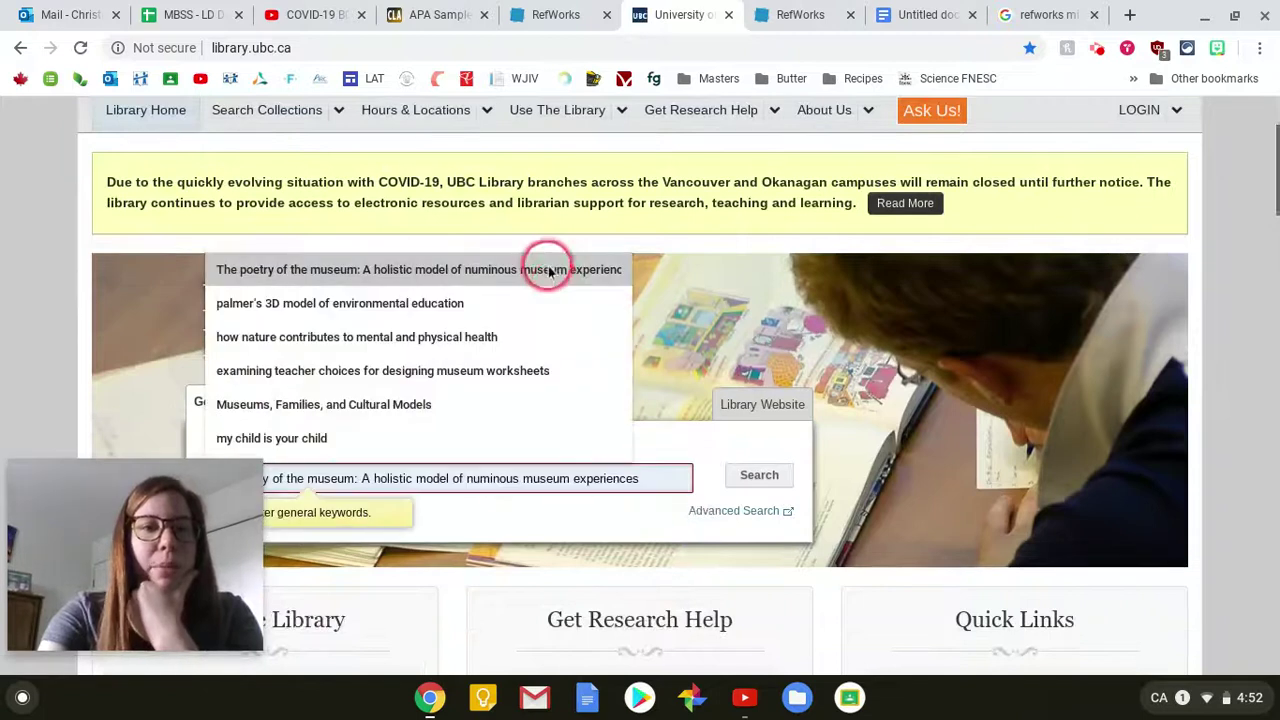
{"action": "left_click", "coordinate": [543, 268]}
{"action": "left_click", "coordinate": [745, 472]}
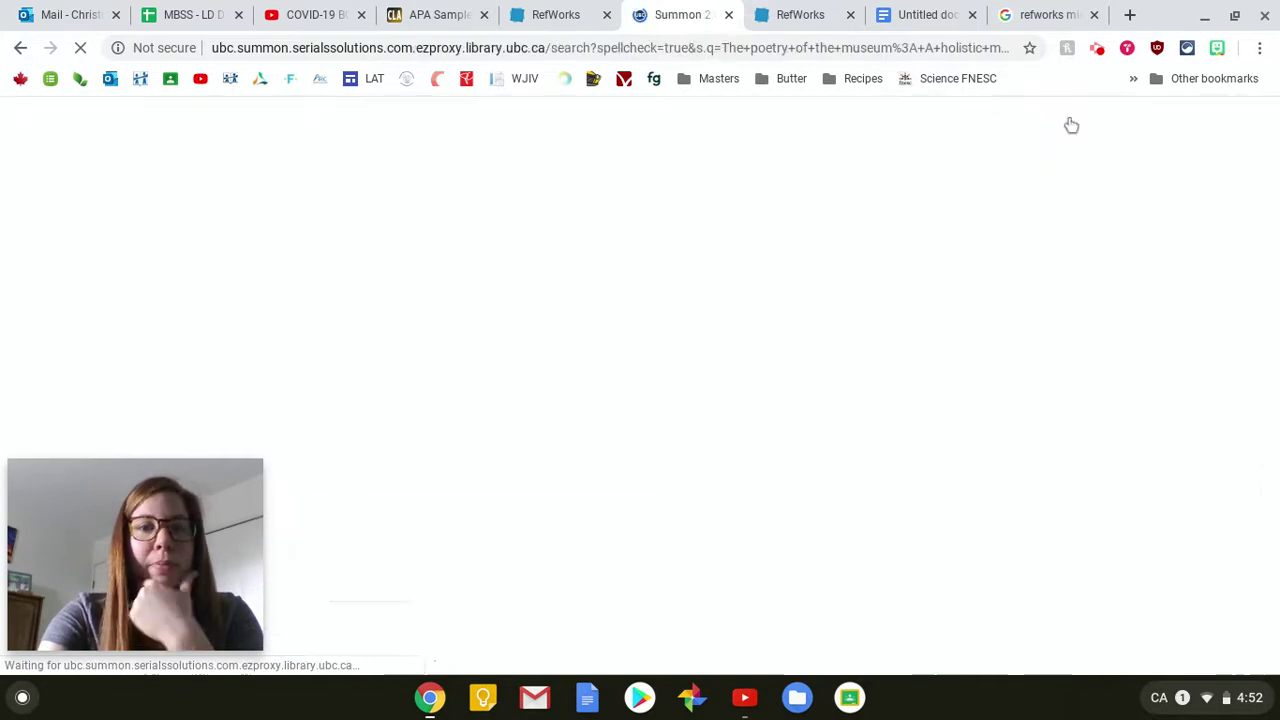
{"action": "left_click", "coordinate": [1069, 126]}
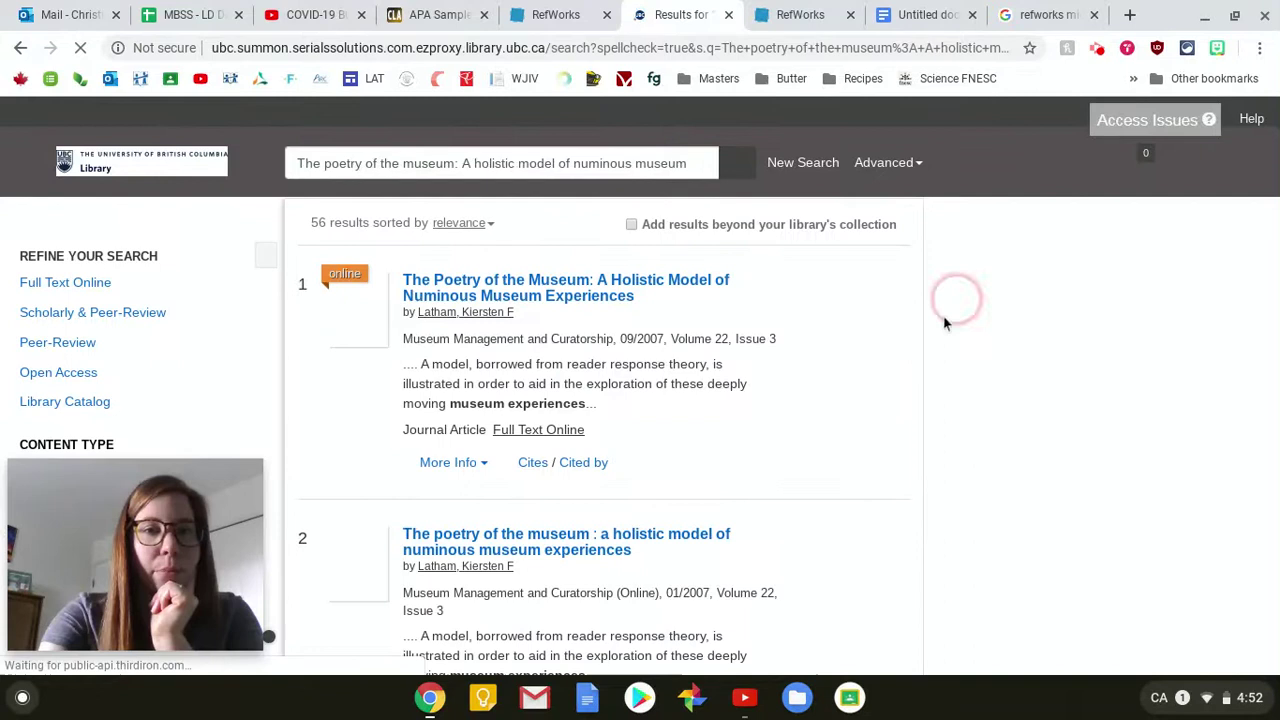
Open the first search result's library record and follow its Full Text Online link to the Taylor & Francis article.
{"action": "left_click", "coordinate": [608, 272]}
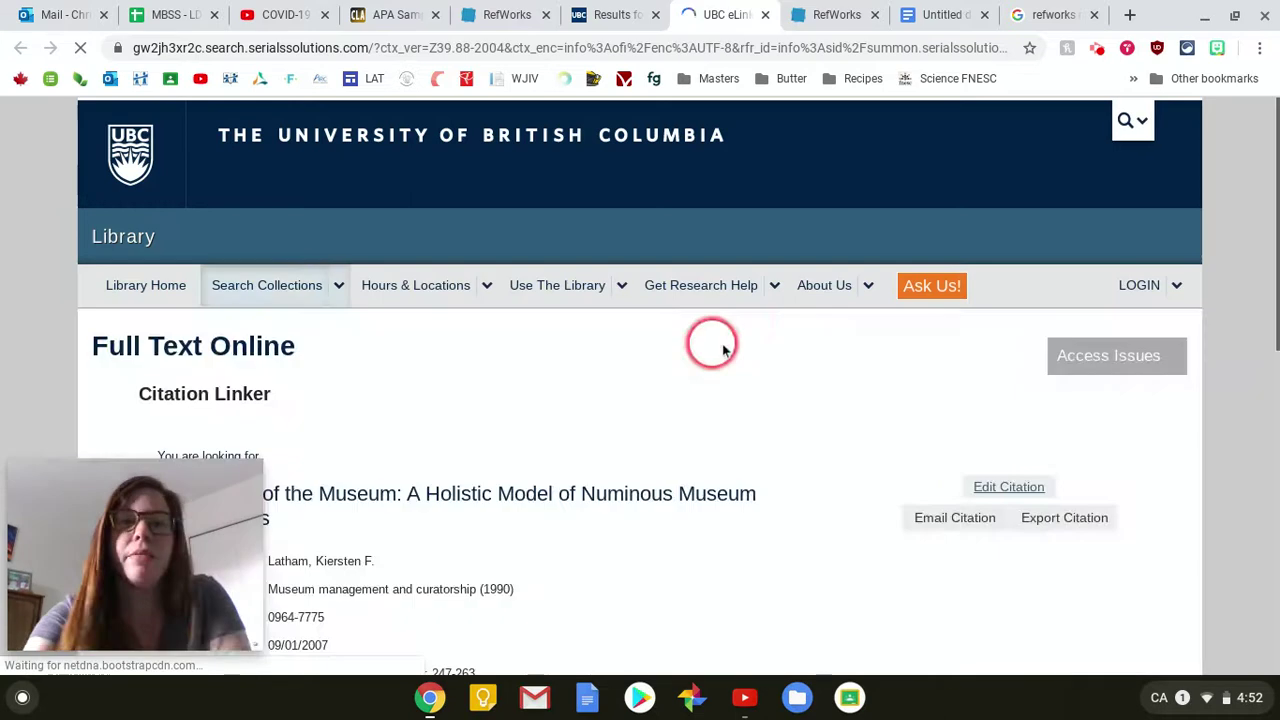
{"action": "scroll", "coordinate": [860, 395], "scroll_direction": "down", "scroll_amount": 4}
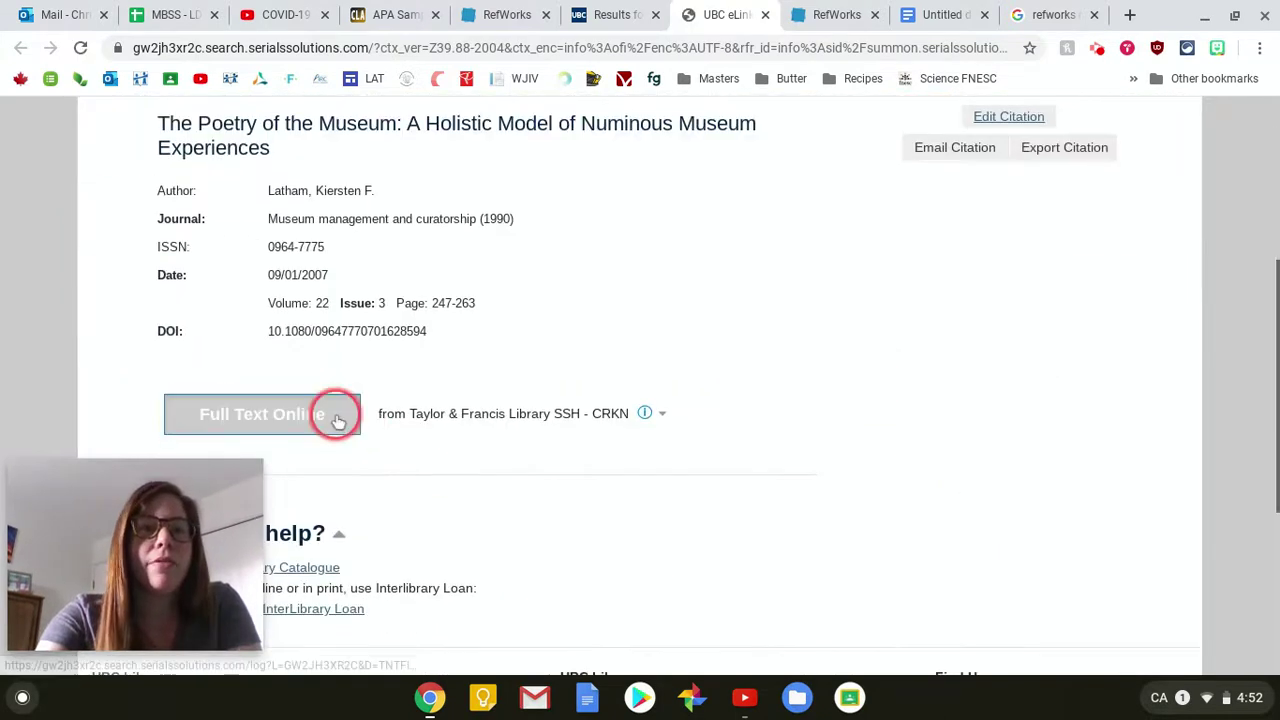
{"action": "left_click", "coordinate": [338, 420]}
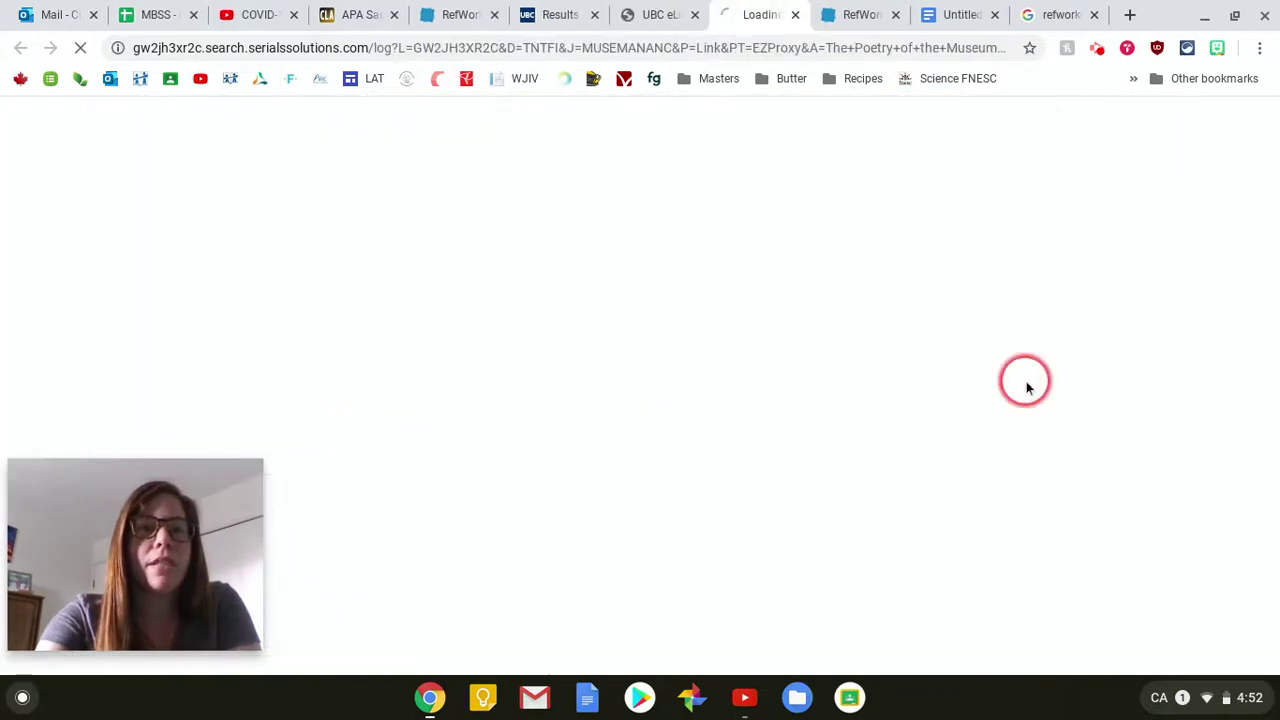
Return to the article's library record and show its citation export options, including direct export to RefWorks.
{"action": "left_click", "coordinate": [645, 14]}
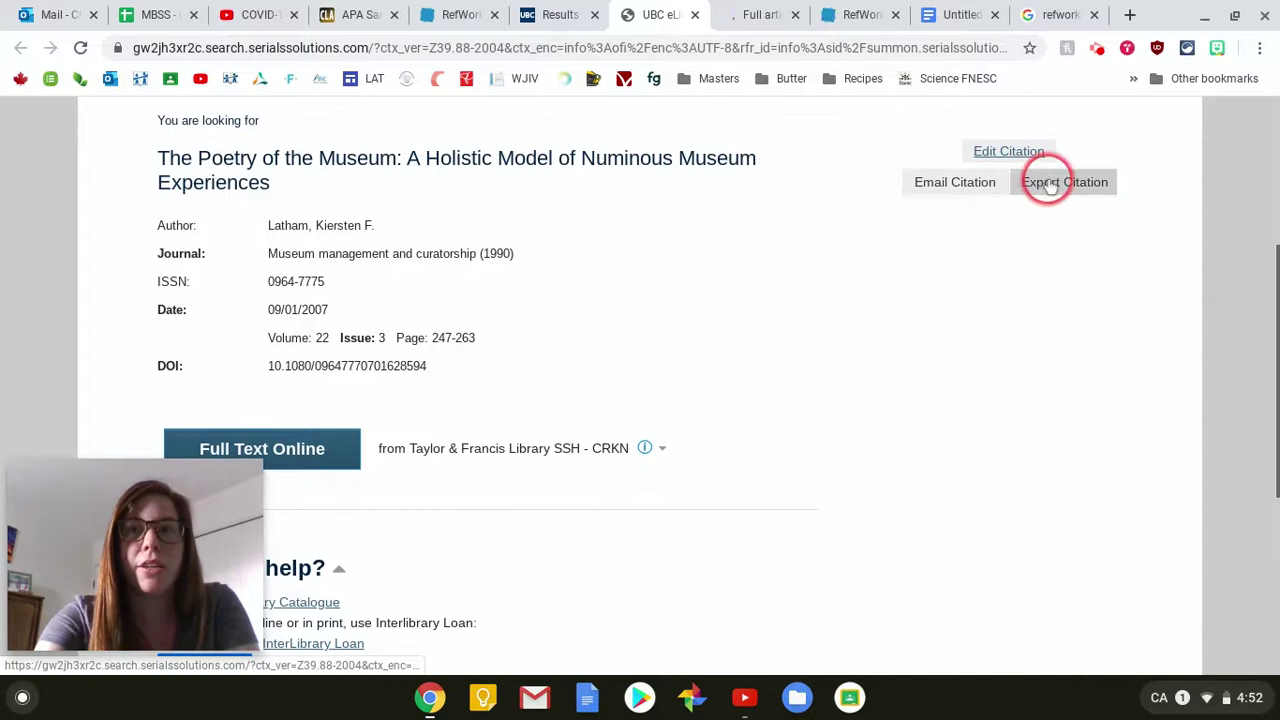
{"action": "left_click", "coordinate": [1050, 184]}
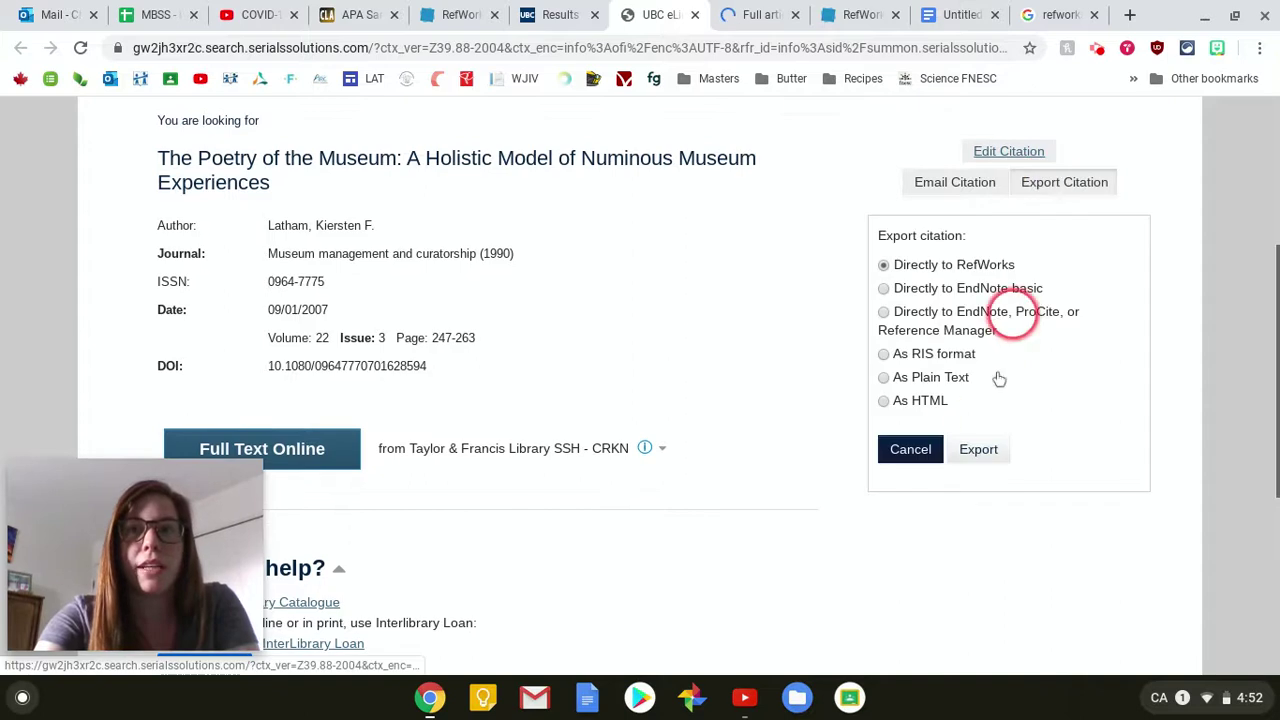
{"action": "left_click", "coordinate": [958, 455]}
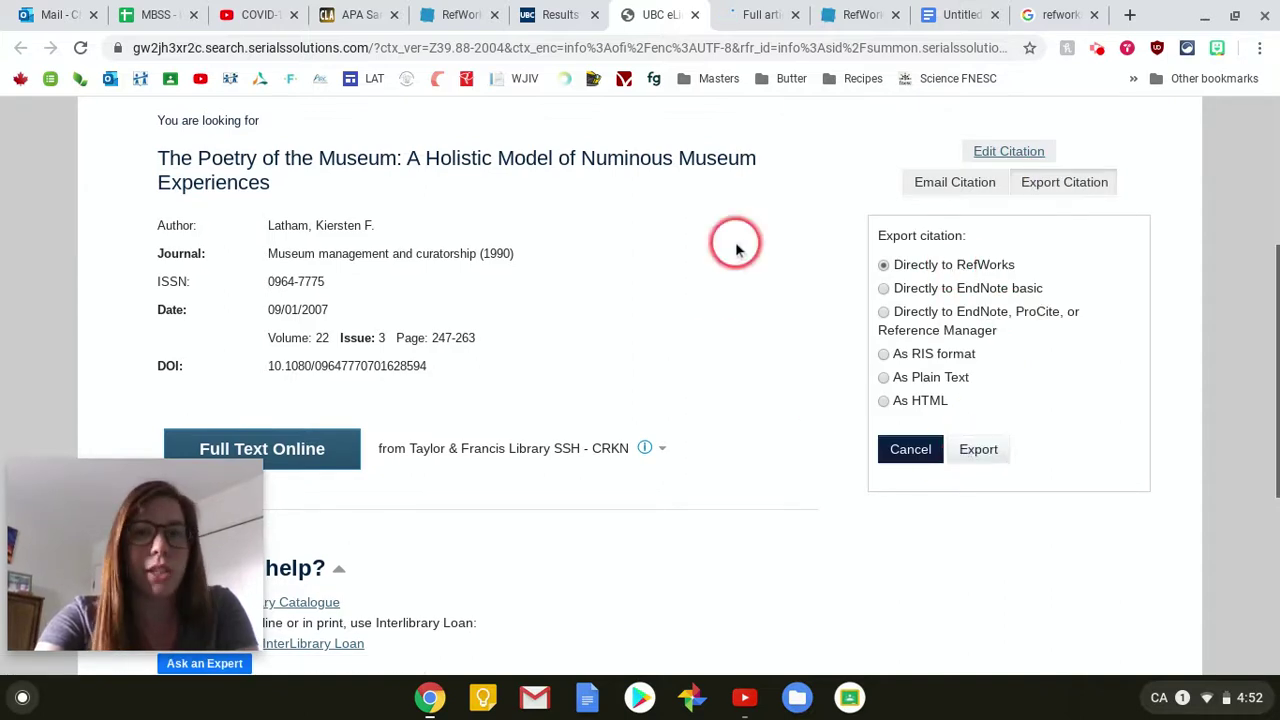
Switch to the Taylor & Francis article page and open its citation download options.
{"action": "left_click", "coordinate": [752, 16]}
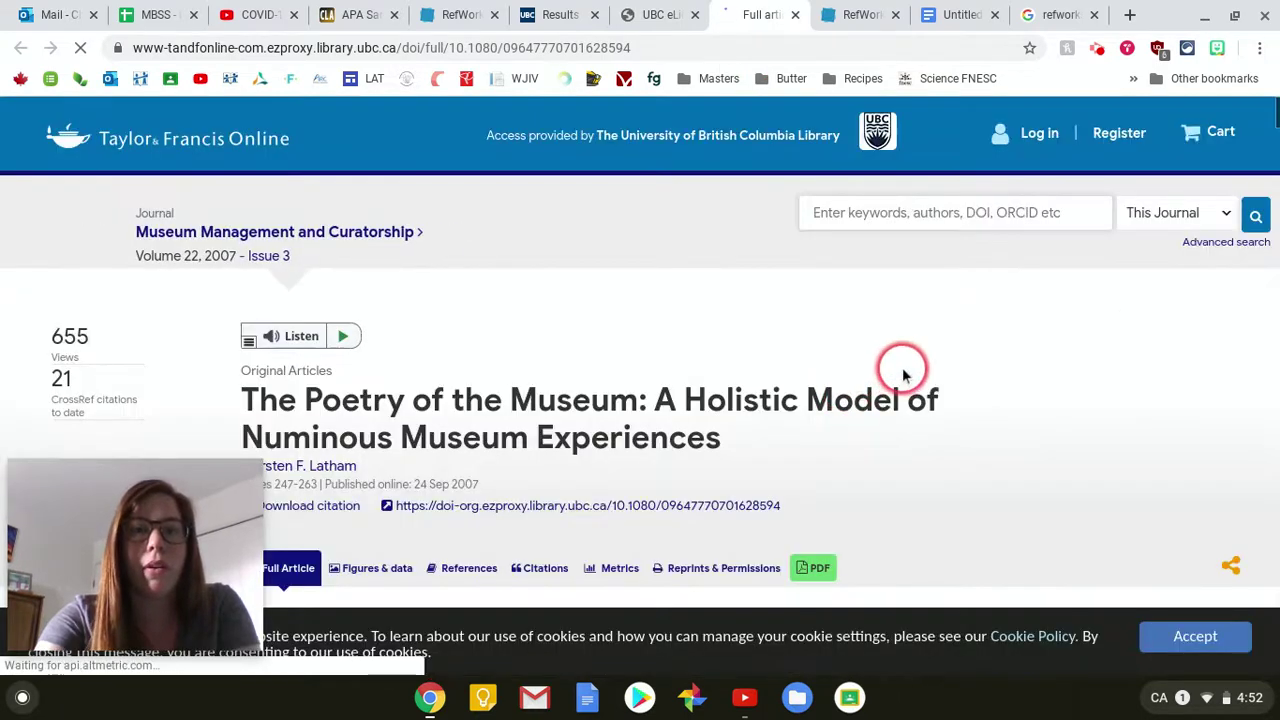
{"action": "scroll", "coordinate": [912, 375], "scroll_direction": "down", "scroll_amount": 2}
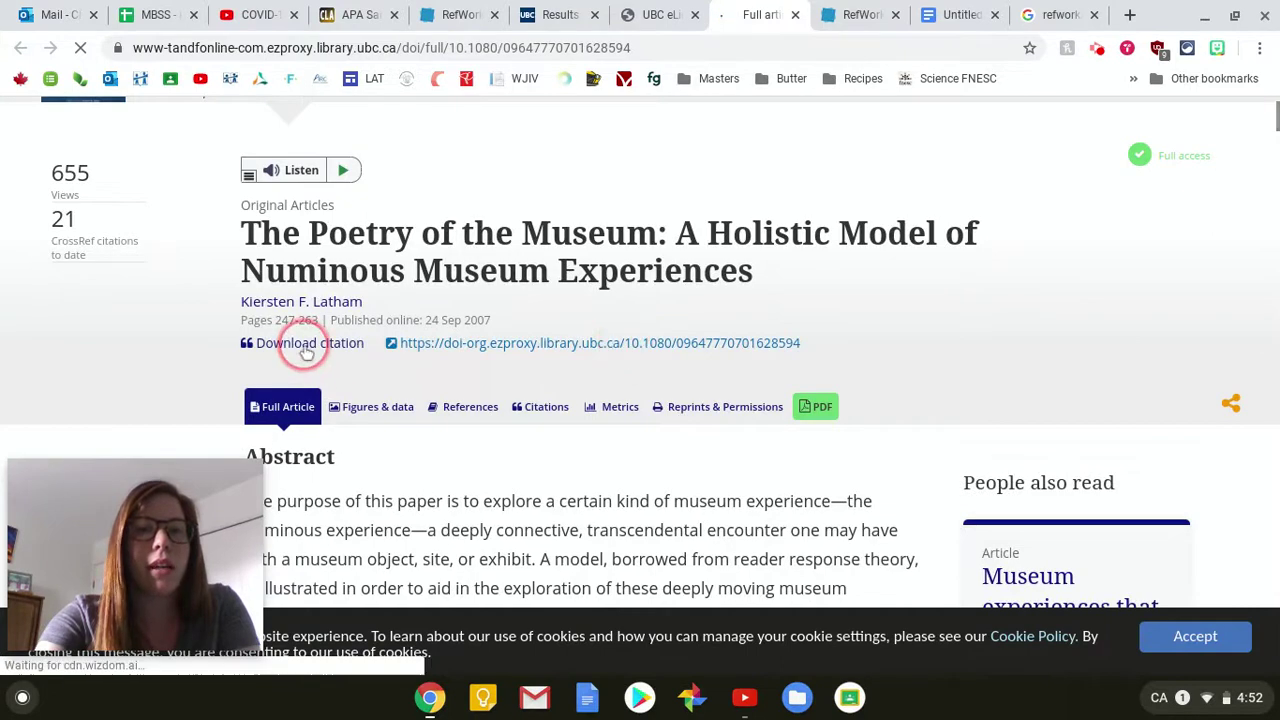
{"action": "left_click", "coordinate": [306, 352]}
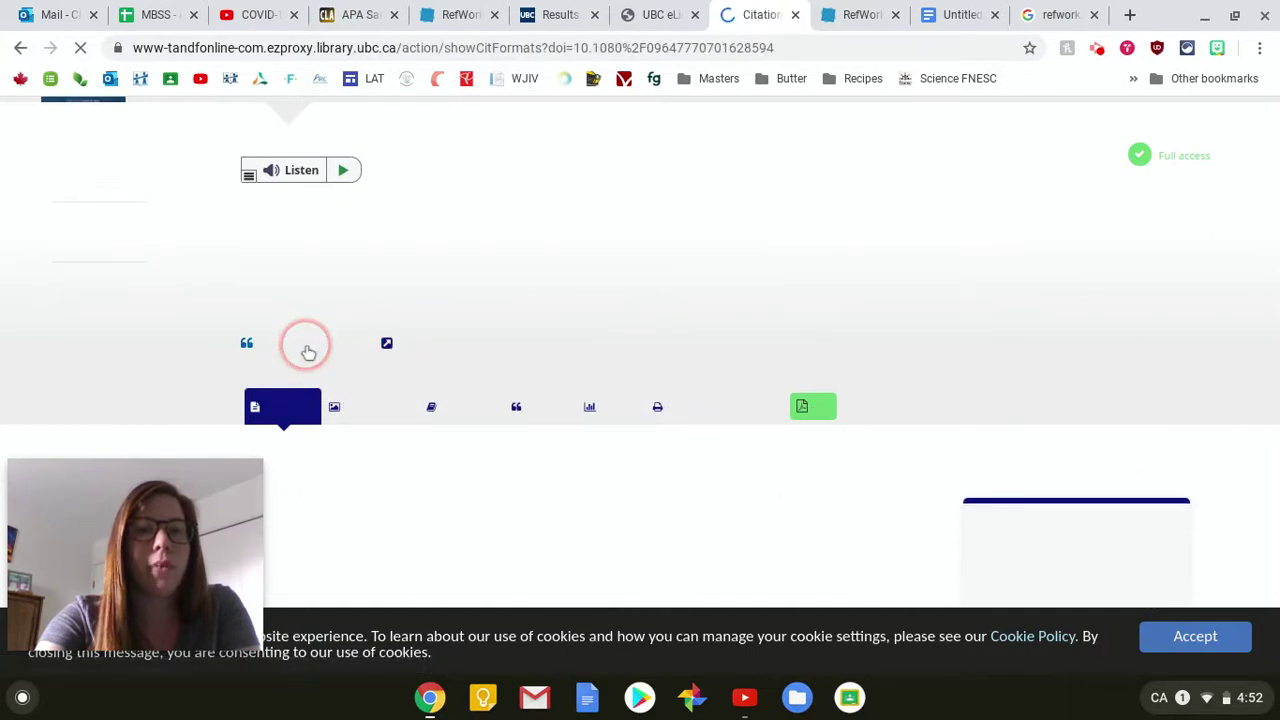
{"action": "scroll", "coordinate": [650, 345], "scroll_direction": "down", "scroll_amount": 2}
{"action": "scroll", "coordinate": [690, 334], "scroll_direction": "down", "scroll_amount": 6}
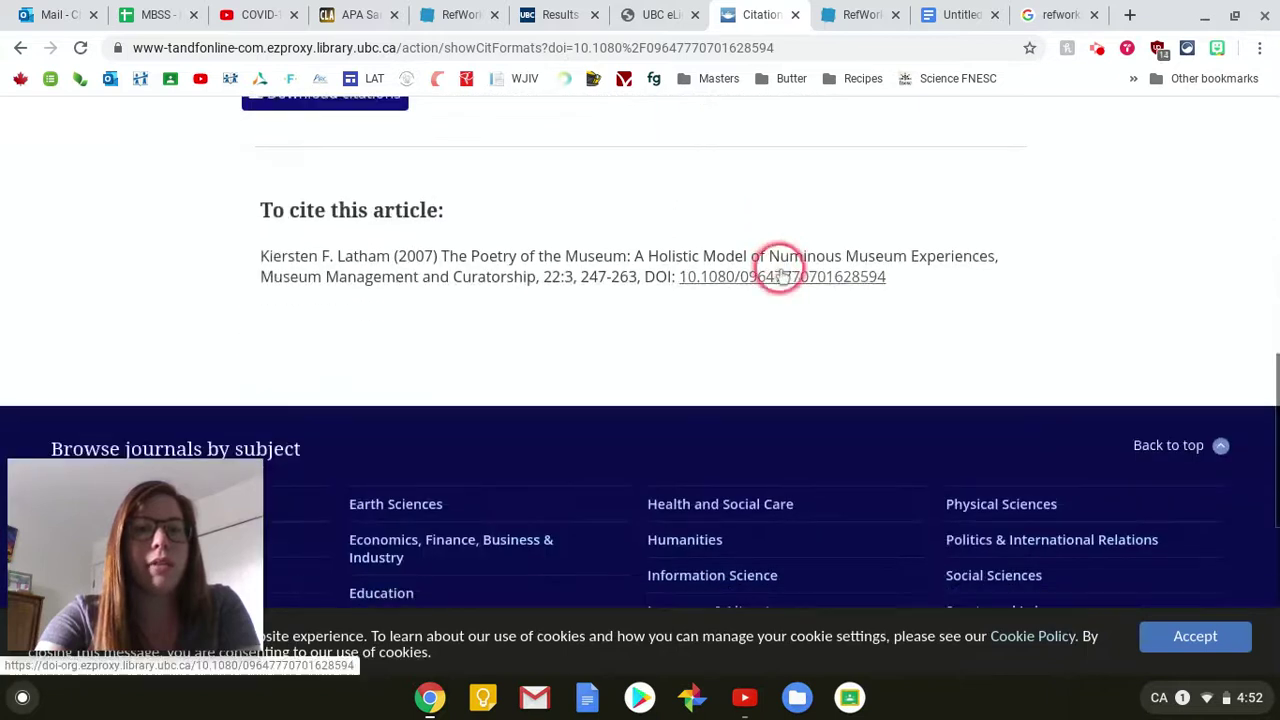
{"action": "scroll", "coordinate": [779, 275], "scroll_direction": "up", "scroll_amount": 3}
{"action": "scroll", "coordinate": [783, 280], "scroll_direction": "up", "scroll_amount": 1}
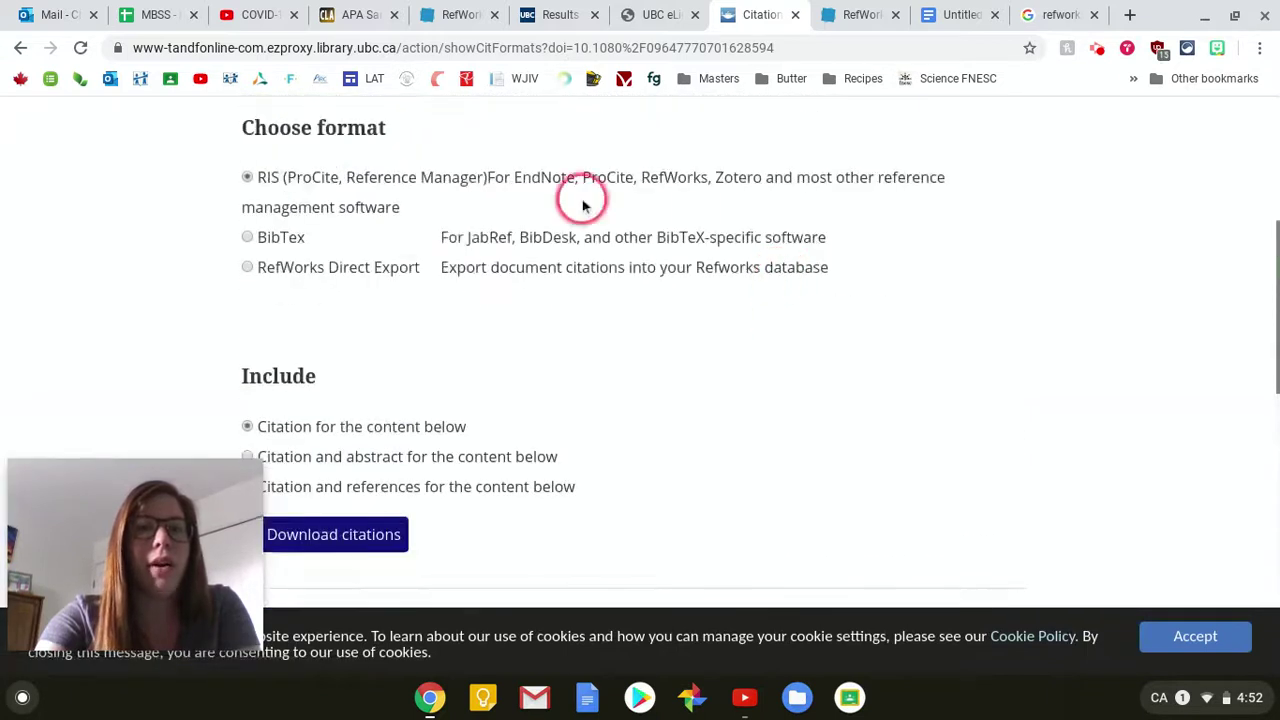
Choose RefWorks Direct Export as the format, keep the citation-only content, and download the article's citation to RefWorks.
{"action": "left_click", "coordinate": [250, 270]}
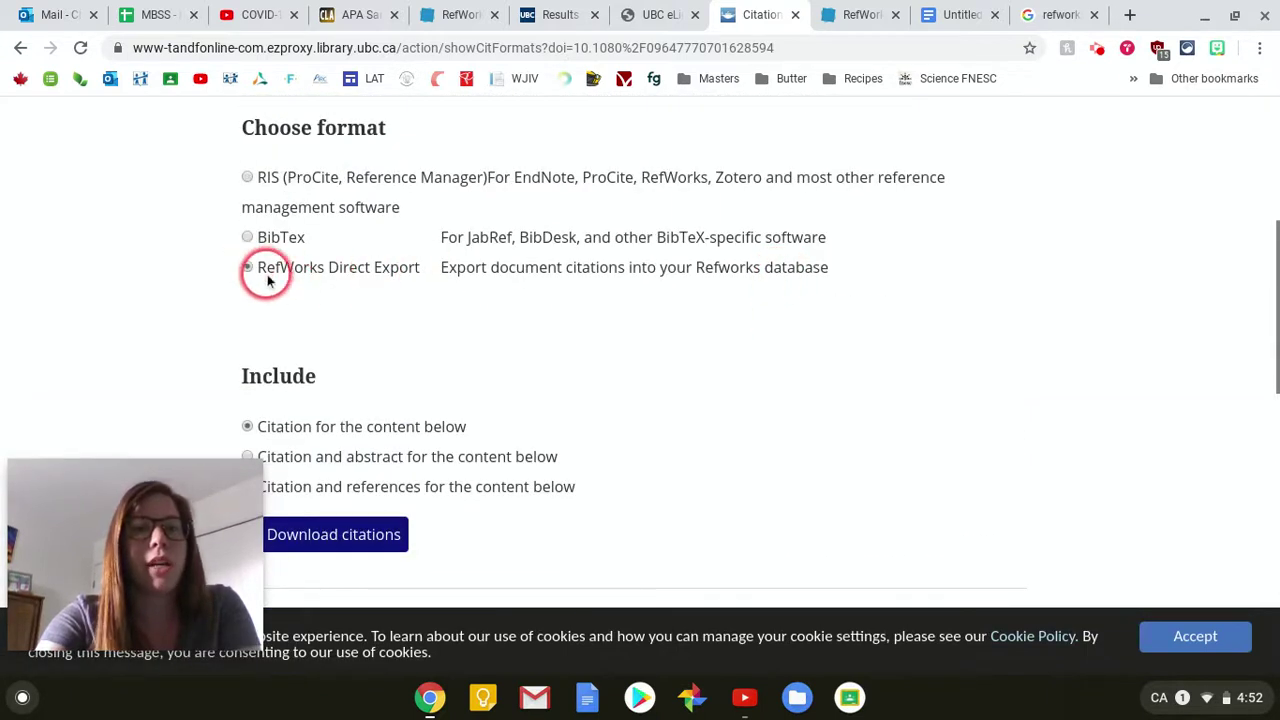
{"action": "scroll", "coordinate": [990, 320], "scroll_direction": "down", "scroll_amount": 1}
{"action": "scroll", "coordinate": [1027, 300], "scroll_direction": "down", "scroll_amount": 2}
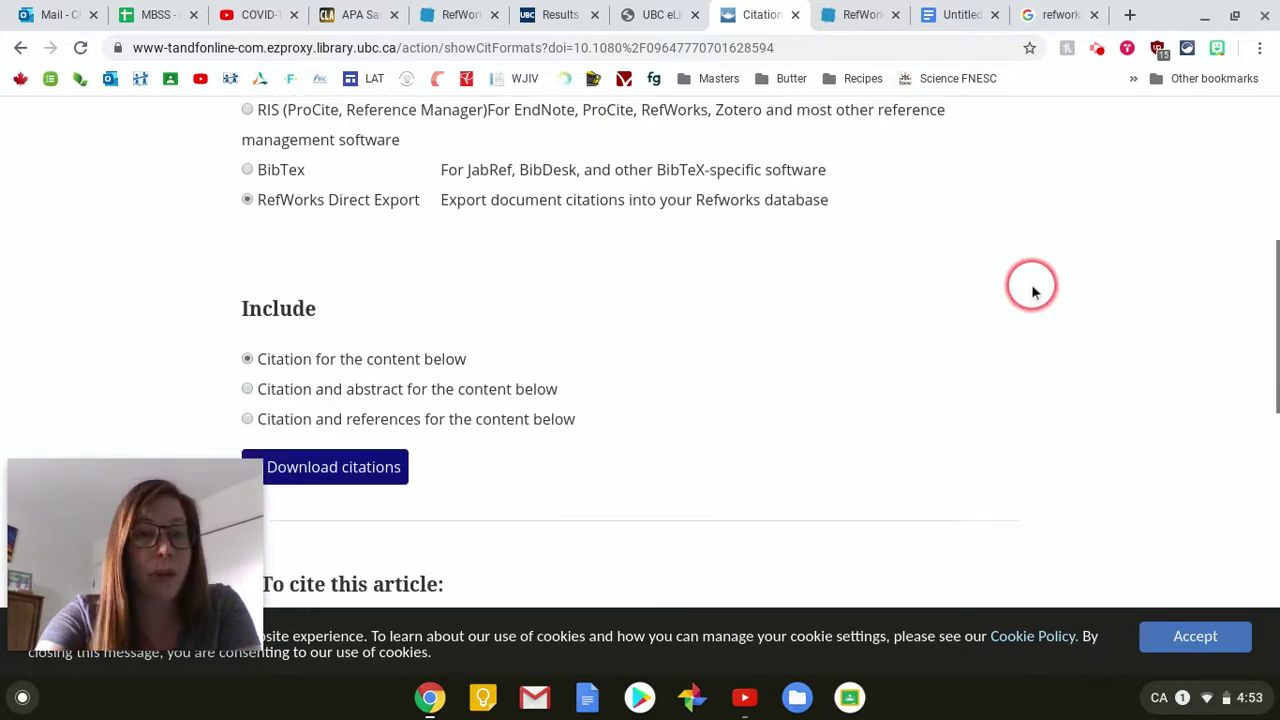
{"action": "scroll", "coordinate": [1029, 288], "scroll_direction": "up", "scroll_amount": 4}
{"action": "scroll", "coordinate": [1030, 290], "scroll_direction": "down", "scroll_amount": 1}
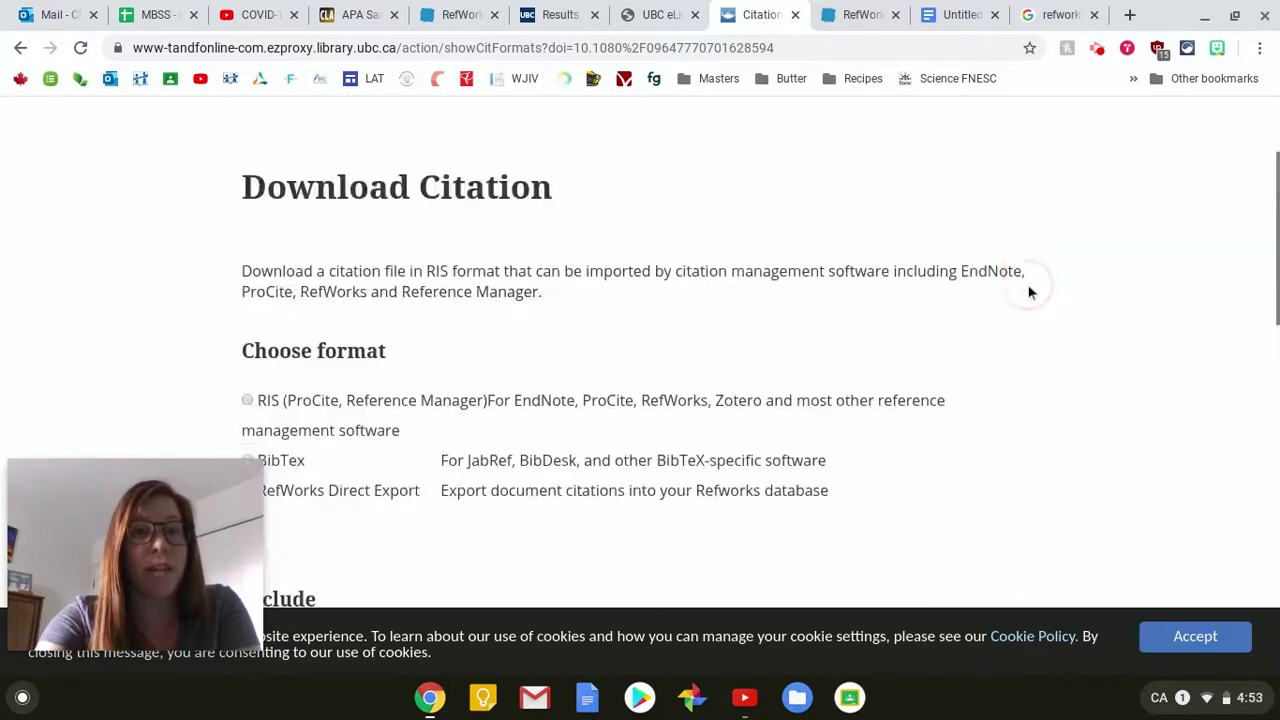
{"action": "scroll", "coordinate": [1030, 290], "scroll_direction": "down", "scroll_amount": 6}
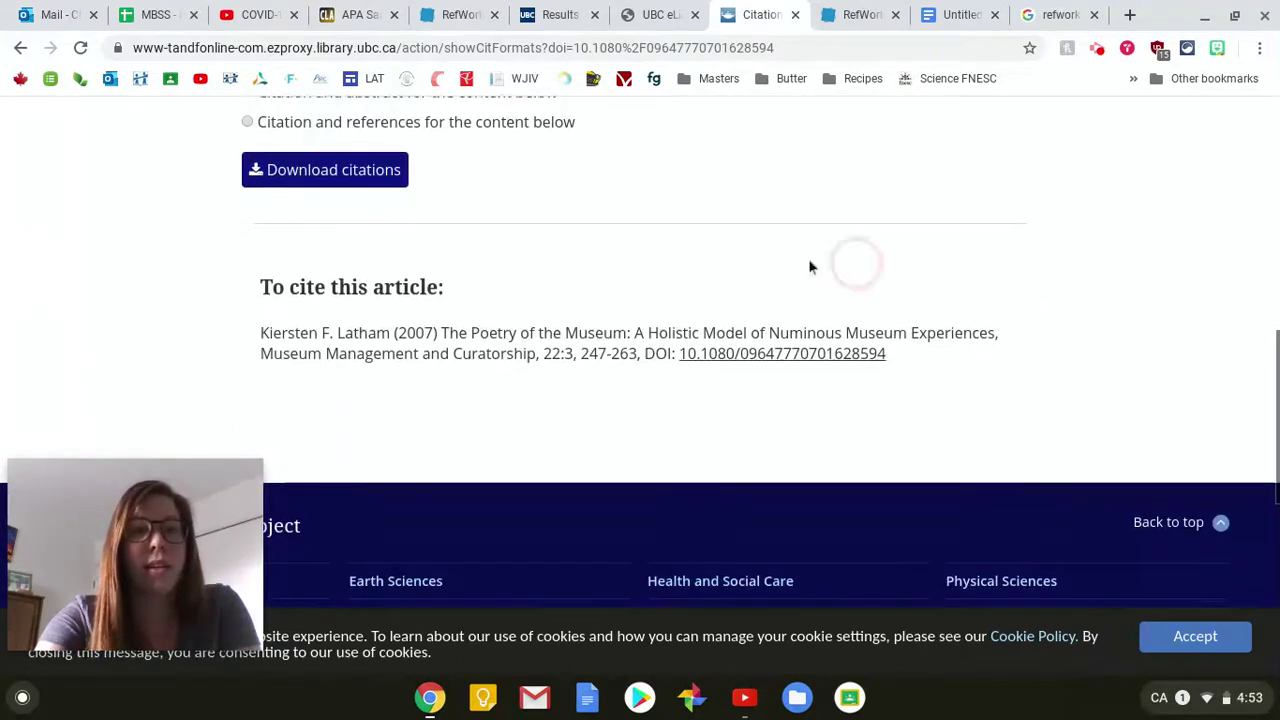
{"action": "scroll", "coordinate": [393, 161], "scroll_direction": "down", "scroll_amount": 2}
{"action": "scroll", "coordinate": [391, 177], "scroll_direction": "up", "scroll_amount": 2}
{"action": "left_click", "coordinate": [380, 205]}
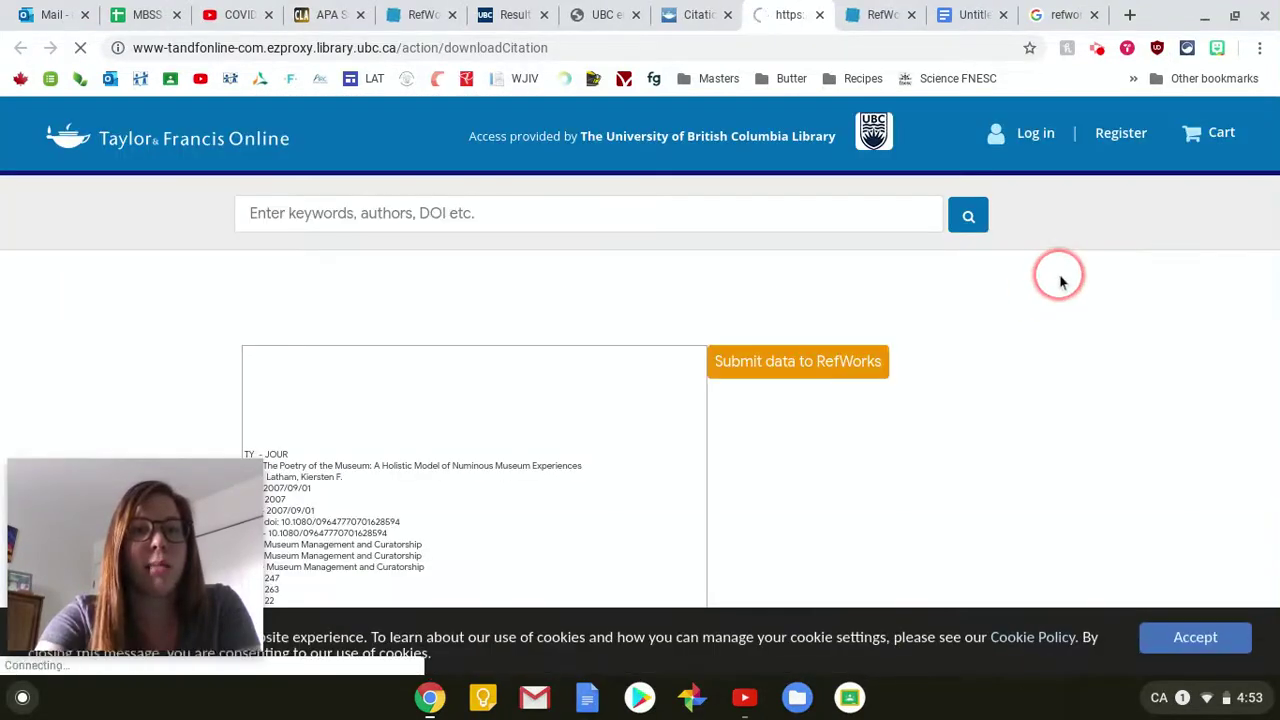
{"action": "left_click", "coordinate": [1032, 342]}
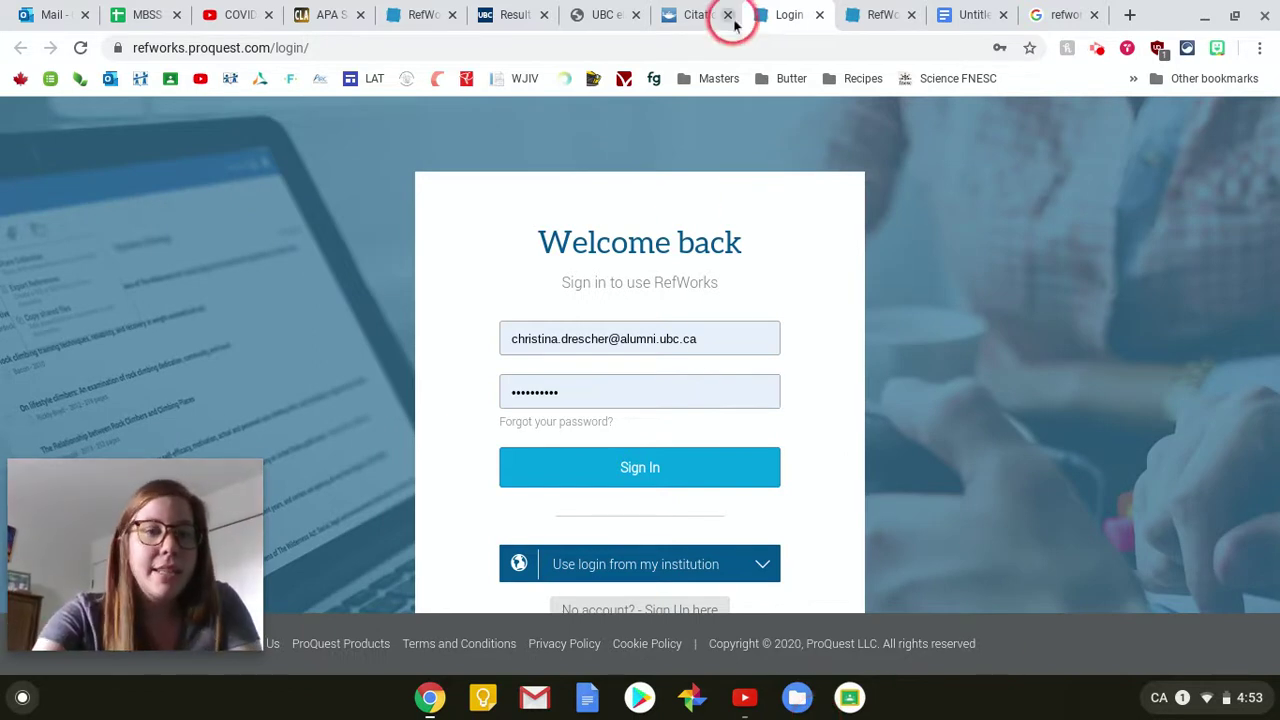
Go back to the article's library record and review its citation details, full text link and export options.
{"action": "left_click", "coordinate": [680, 15]}
{"action": "left_click", "coordinate": [600, 15]}
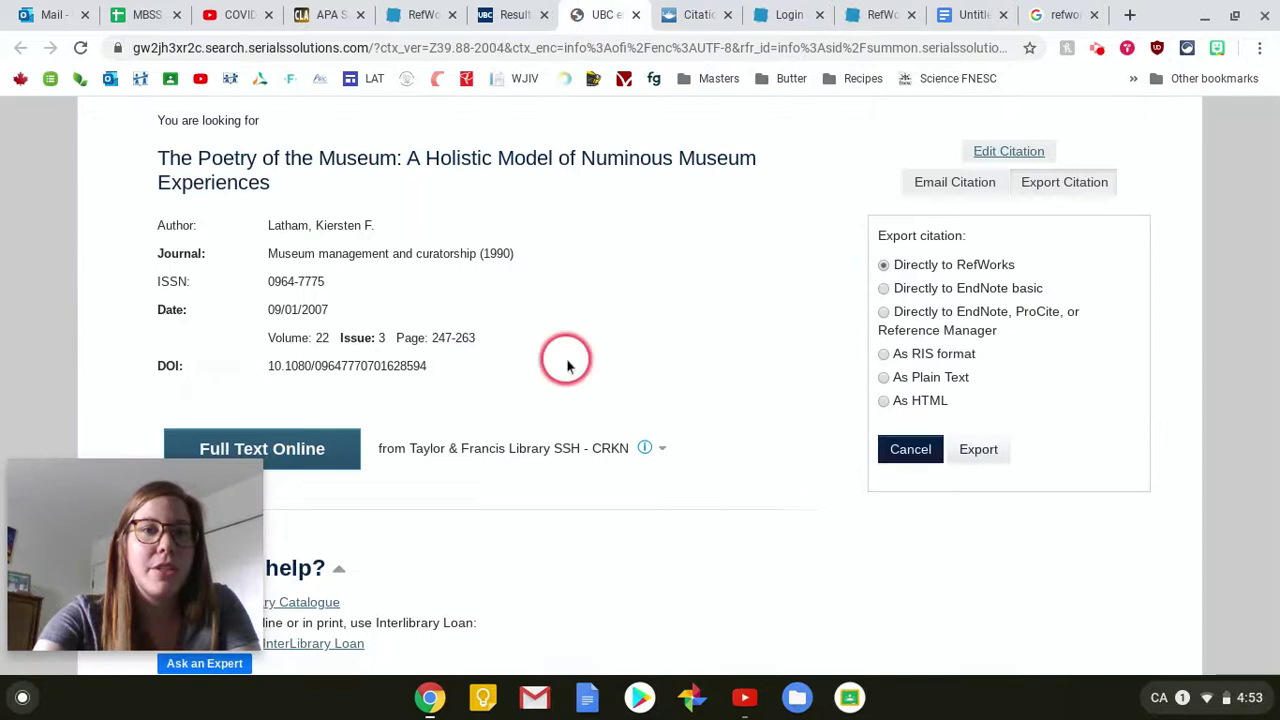
{"action": "scroll", "coordinate": [743, 349], "scroll_direction": "up", "scroll_amount": 3}
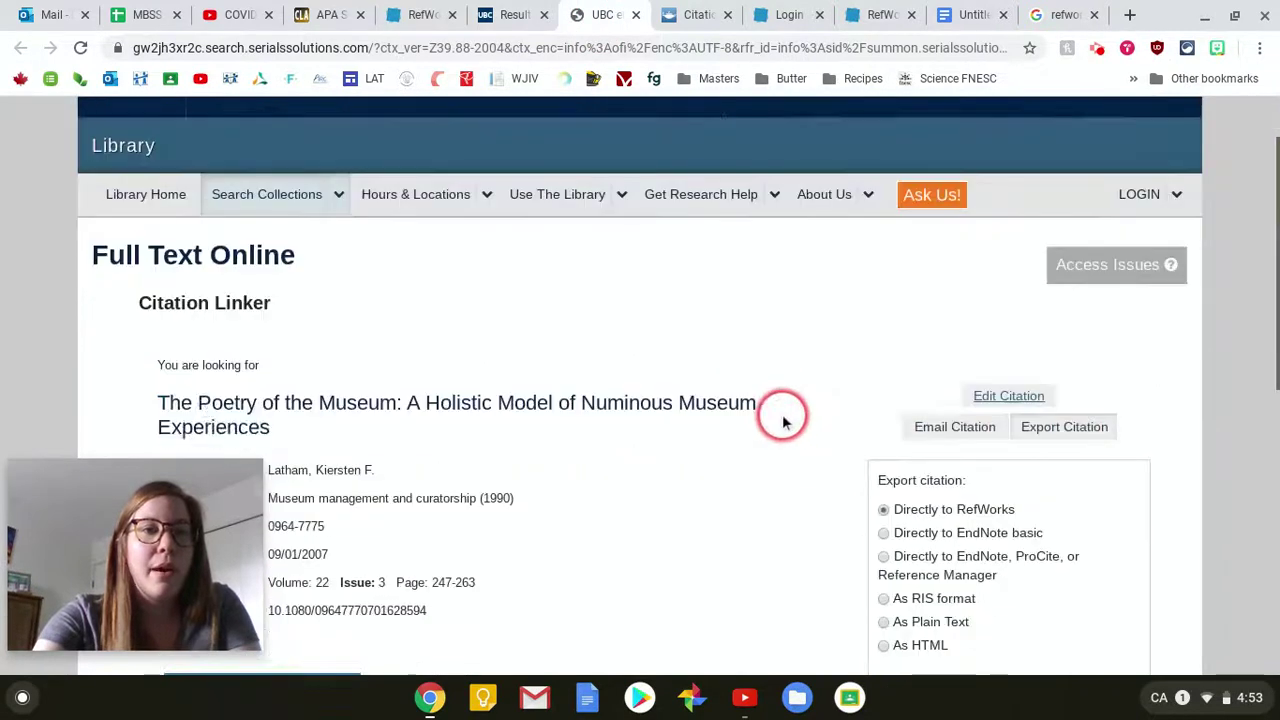
{"action": "scroll", "coordinate": [783, 421], "scroll_direction": "down", "scroll_amount": 5}
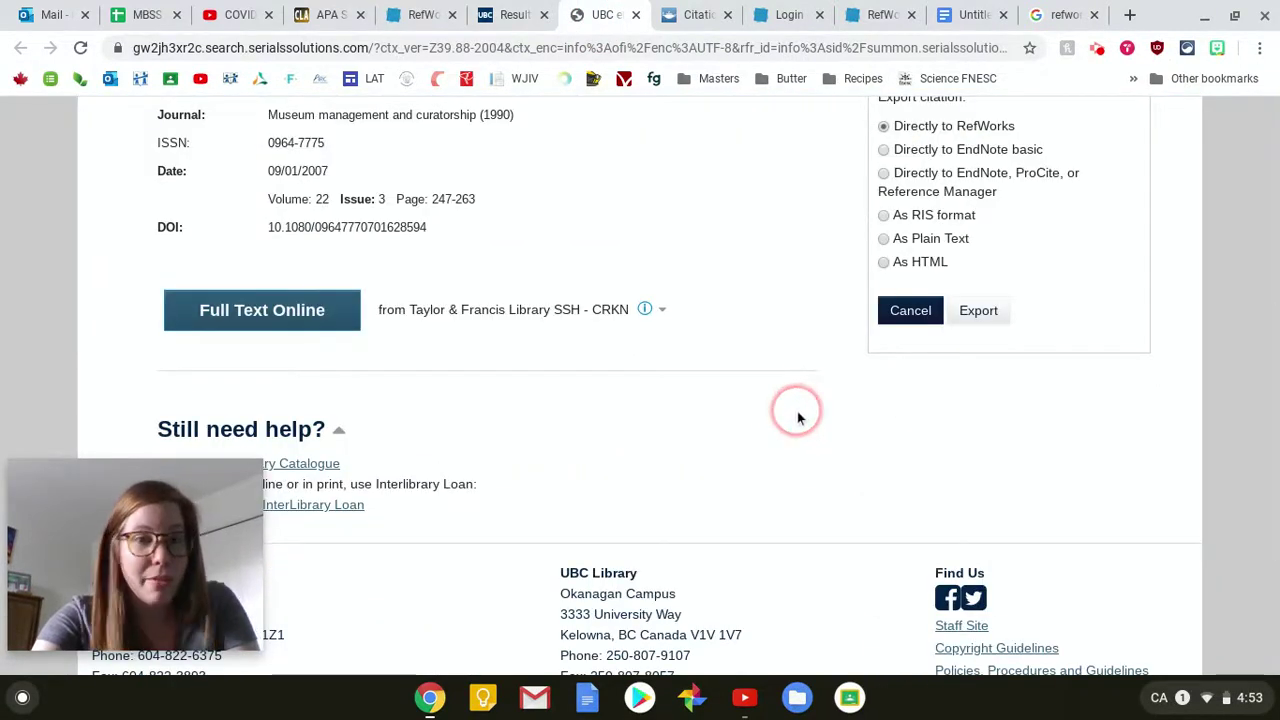
{"action": "scroll", "coordinate": [798, 418], "scroll_direction": "up", "scroll_amount": 6}
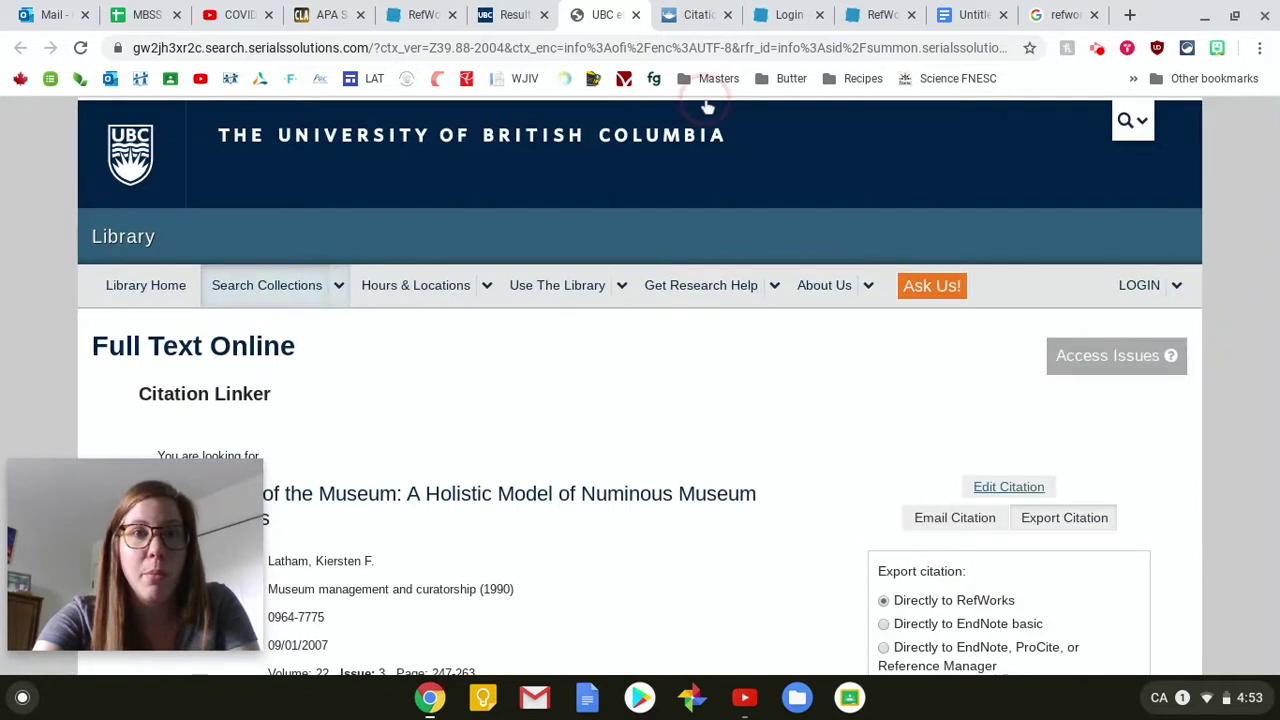
Revisit the library search results, the Google Docs document and the web answer about installing RefWorks in Word 2016.
{"action": "left_click", "coordinate": [500, 16]}
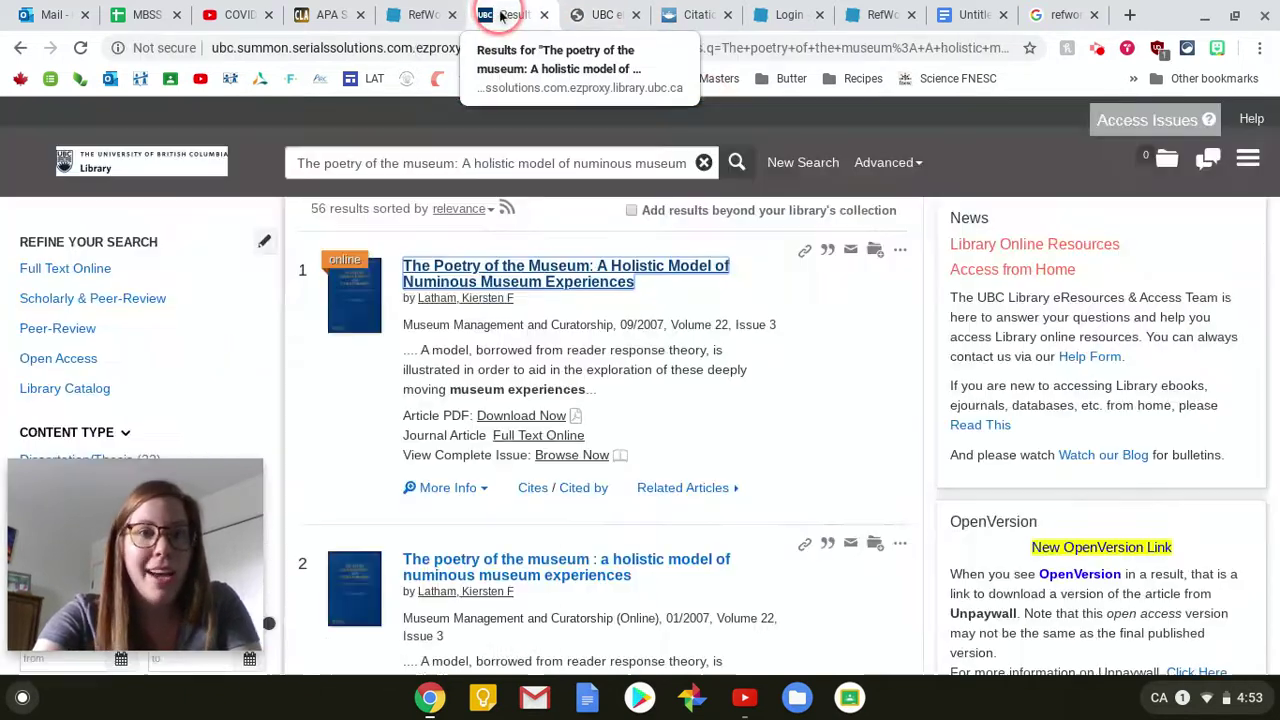
{"action": "left_click", "coordinate": [786, 14]}
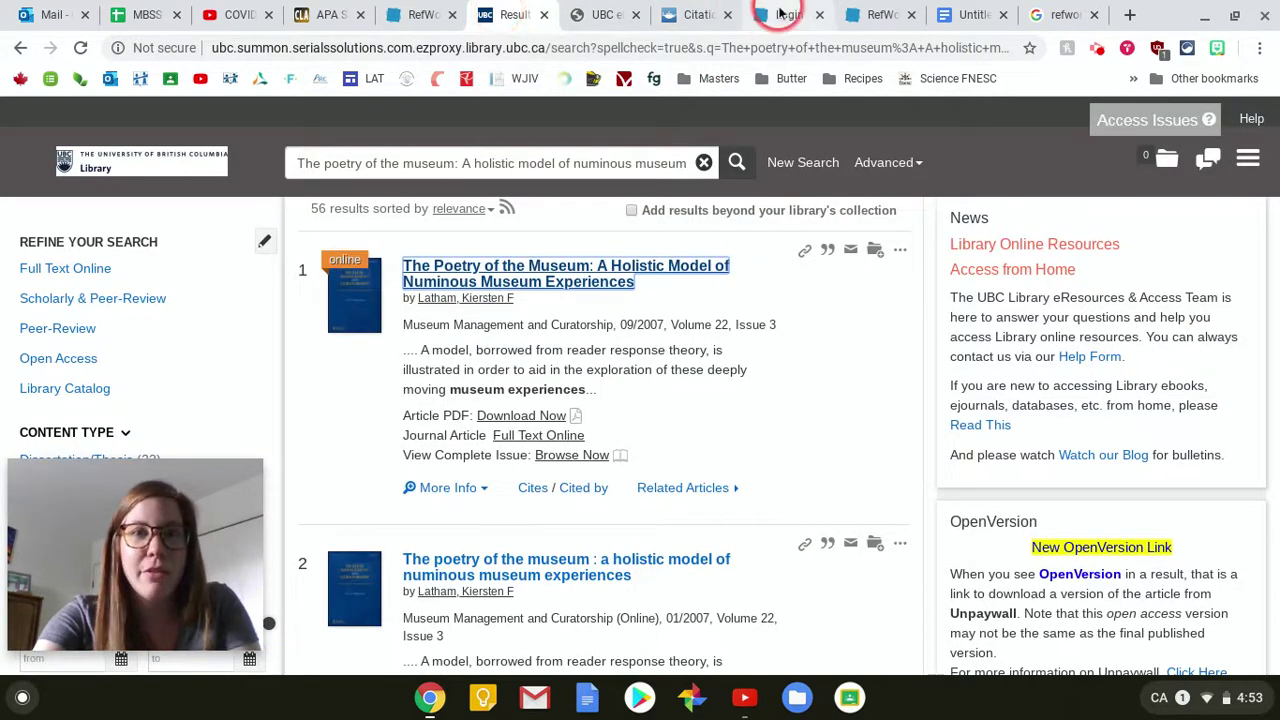
{"action": "left_click", "coordinate": [885, 20]}
{"action": "left_click", "coordinate": [963, 18]}
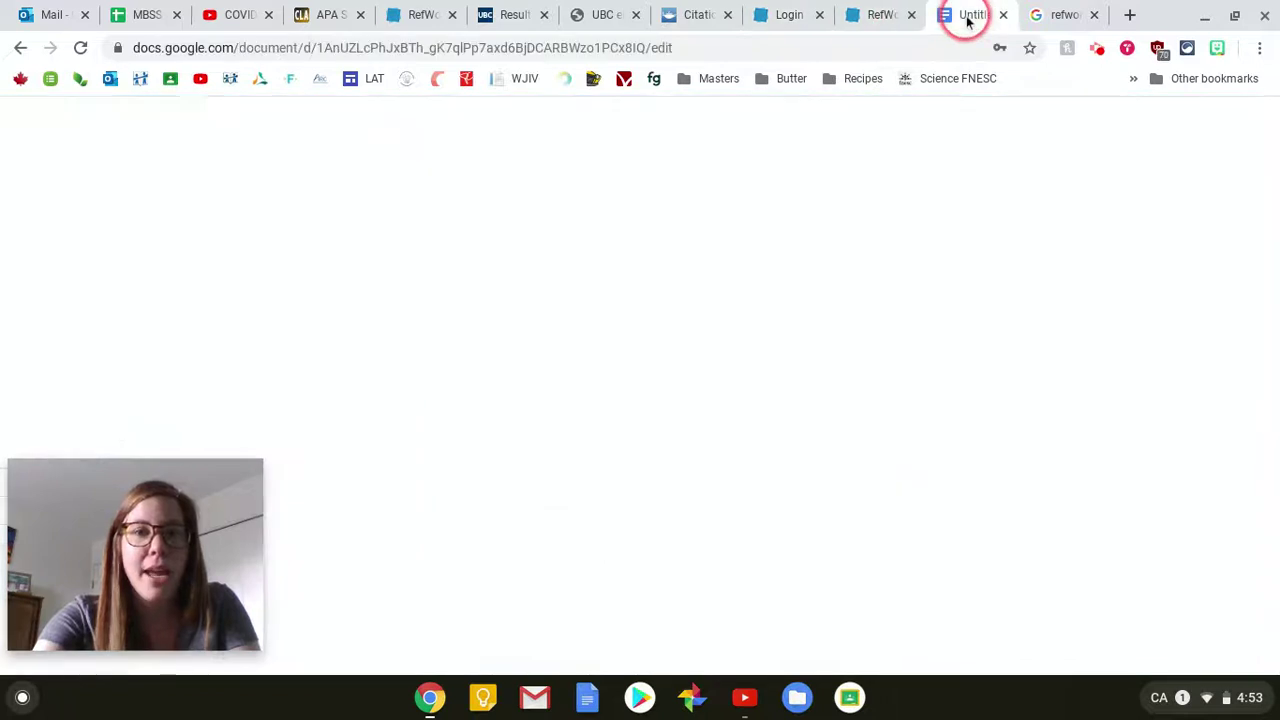
{"action": "left_click", "coordinate": [1077, 12]}
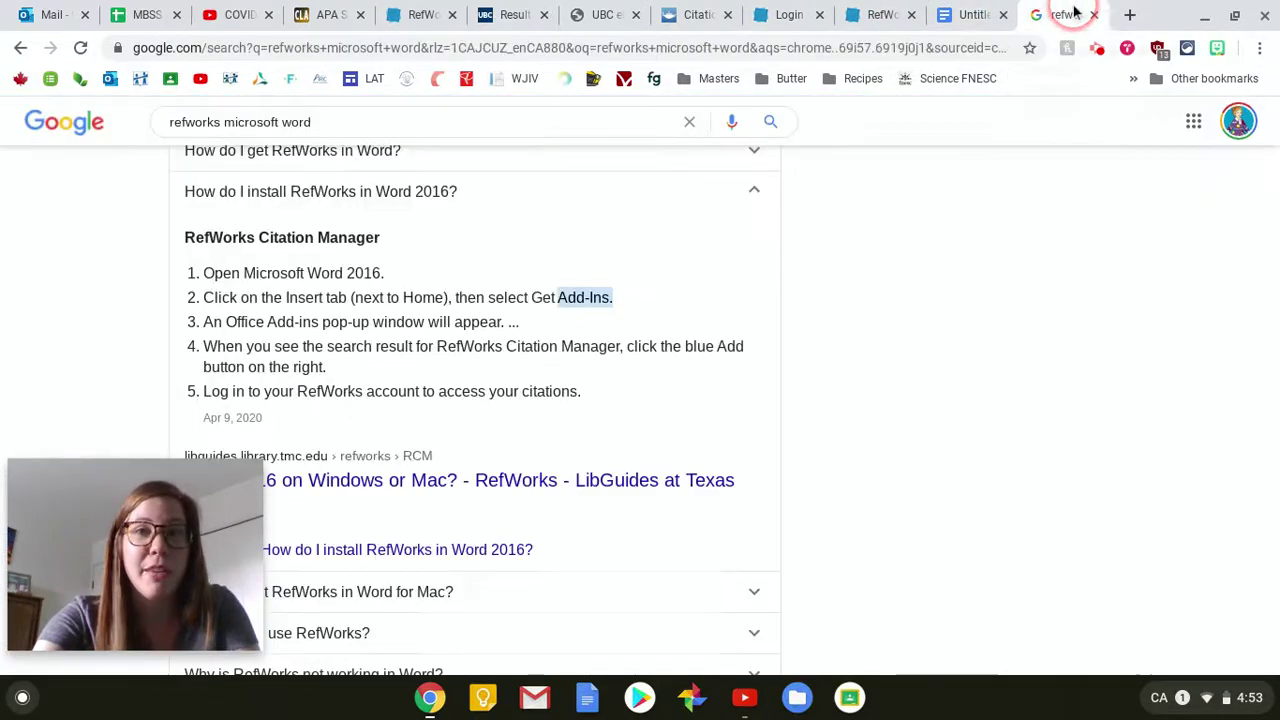